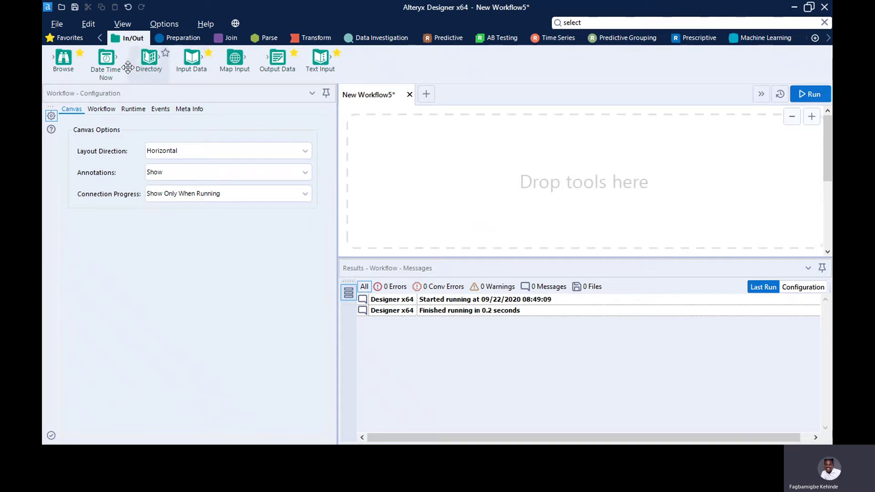
Add an Input Data tool to the canvas and connect it to the Sample - Superstore_Orders.csv file.
{"action": "left_click_drag", "start_coordinate": [192, 61], "coordinate": [393, 182]}
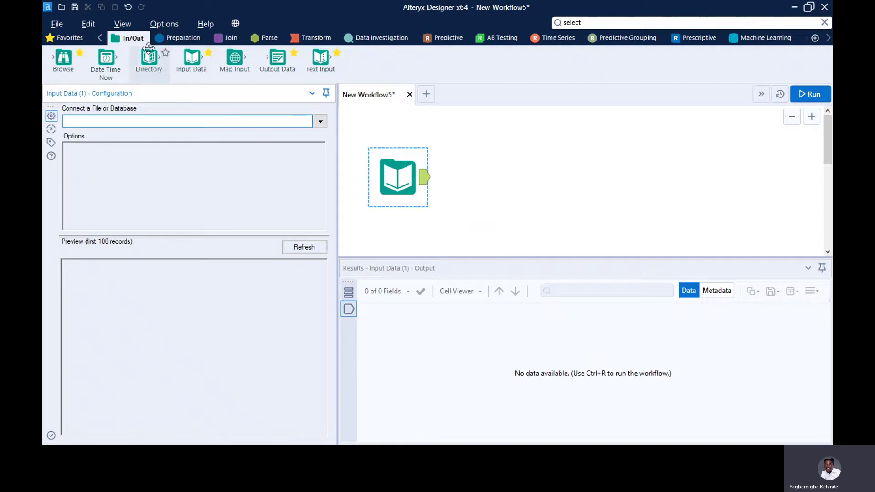
{"action": "left_click", "coordinate": [321, 123]}
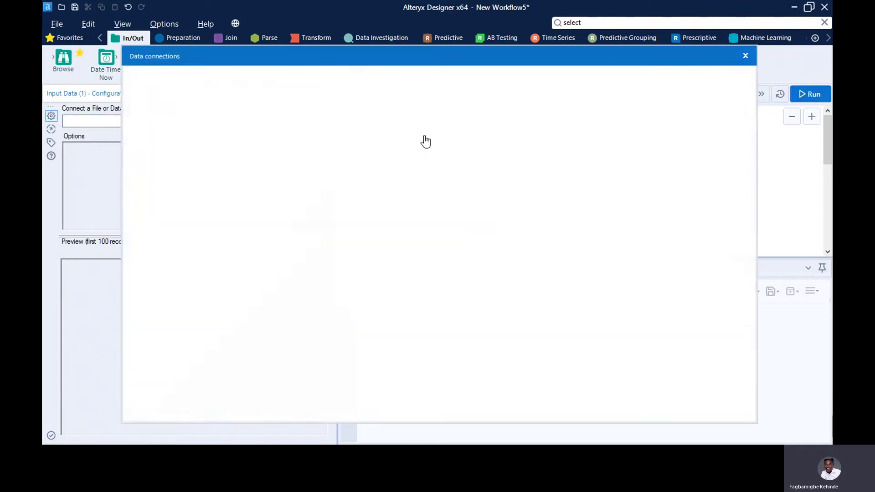
{"action": "left_click", "coordinate": [453, 120]}
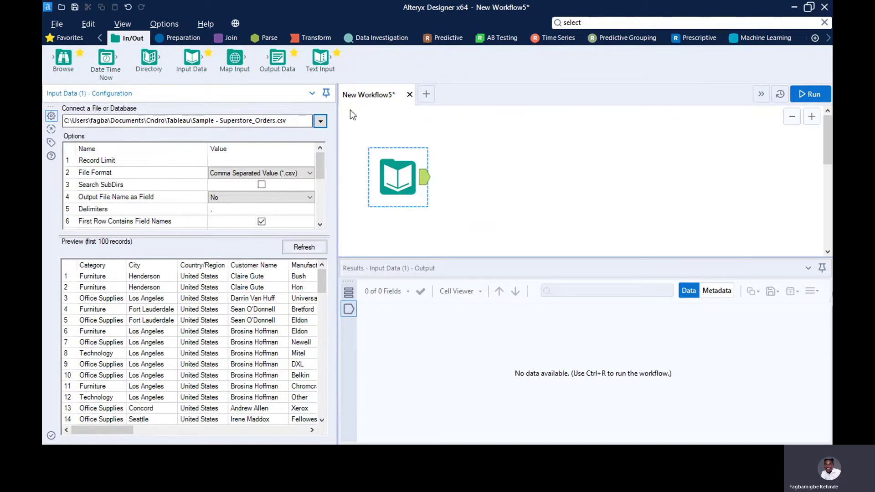
Connect a Browse tool to the Input Data tool's output and run the workflow.
{"action": "left_click_drag", "start_coordinate": [62, 62], "coordinate": [515, 178]}
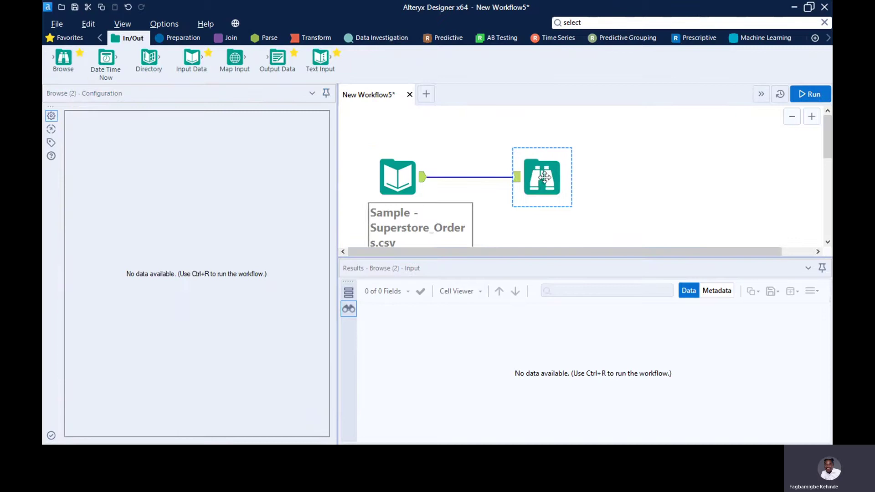
{"action": "left_click", "coordinate": [813, 95]}
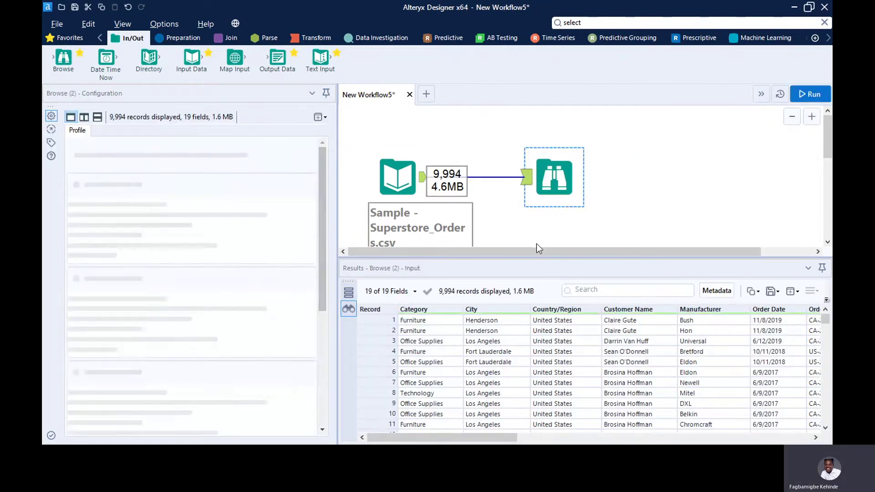
Reposition the connected tools on the canvas, rerun the workflow and enlarge the results area.
{"action": "left_click_drag", "start_coordinate": [537, 243], "coordinate": [587, 227]}
{"action": "left_click_drag", "start_coordinate": [554, 182], "coordinate": [613, 146]}
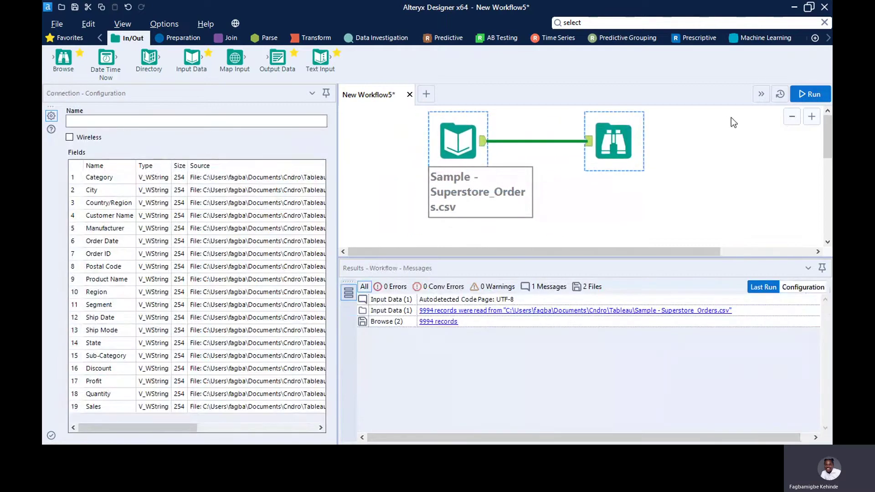
{"action": "left_click", "coordinate": [807, 95]}
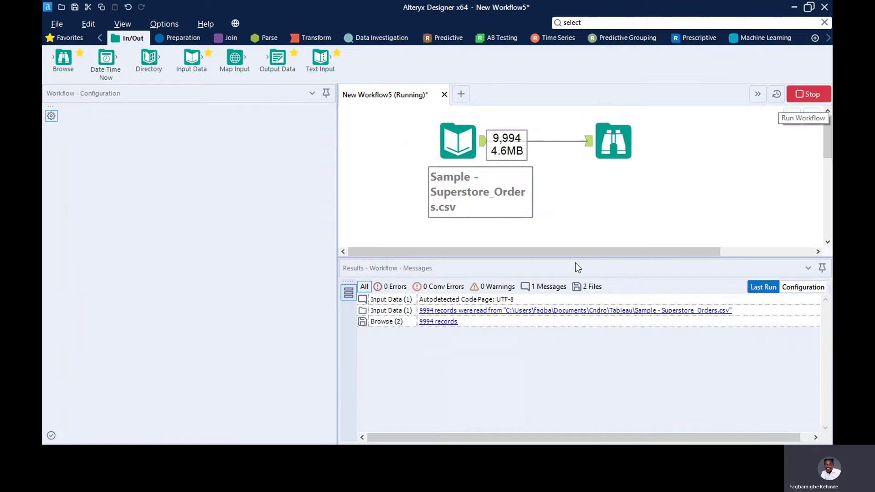
{"action": "left_click_drag", "start_coordinate": [561, 258], "coordinate": [559, 224]}
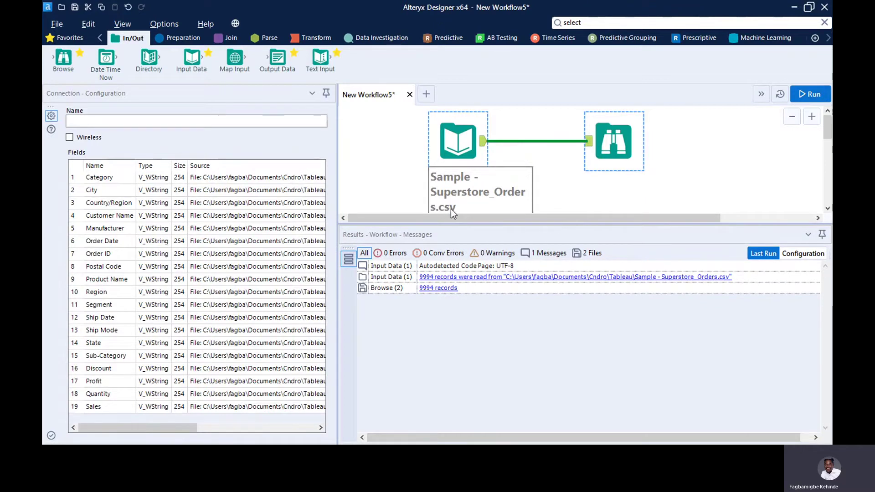
Review the Browse tool's records across all columns through to Sales.
{"action": "left_click", "coordinate": [621, 154]}
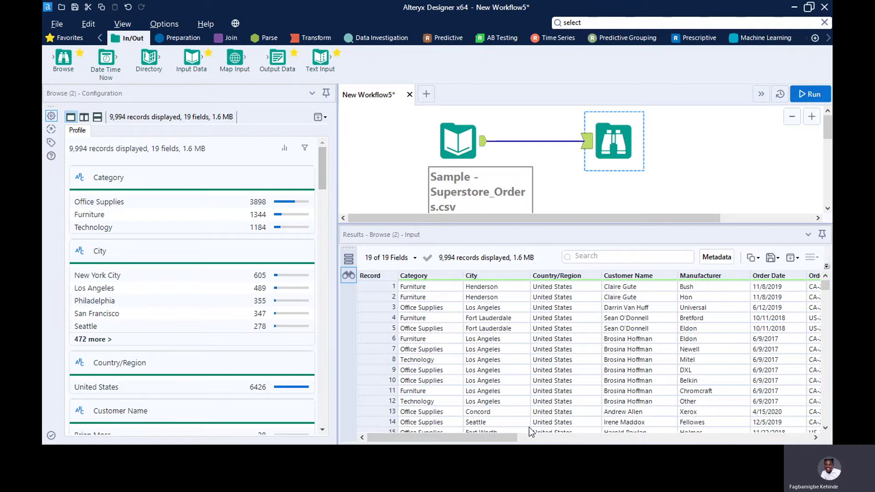
{"action": "left_click_drag", "start_coordinate": [506, 440], "coordinate": [743, 425]}
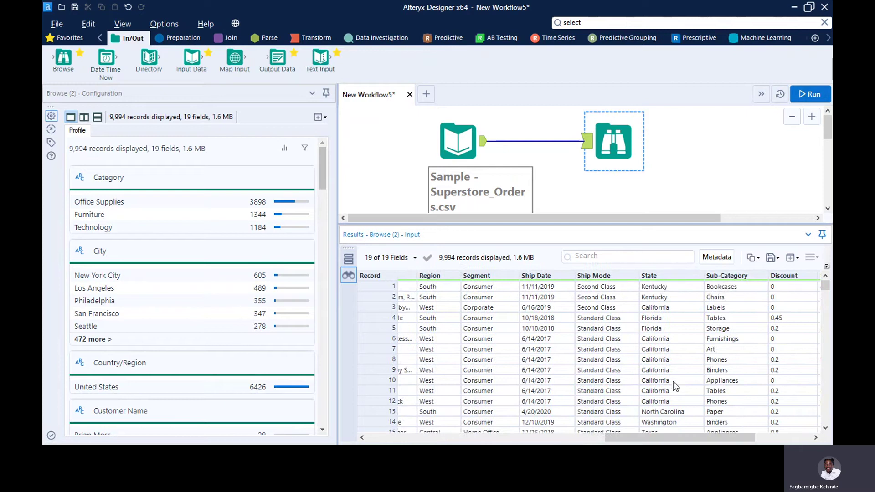
{"action": "left_click_drag", "start_coordinate": [687, 439], "coordinate": [761, 437]}
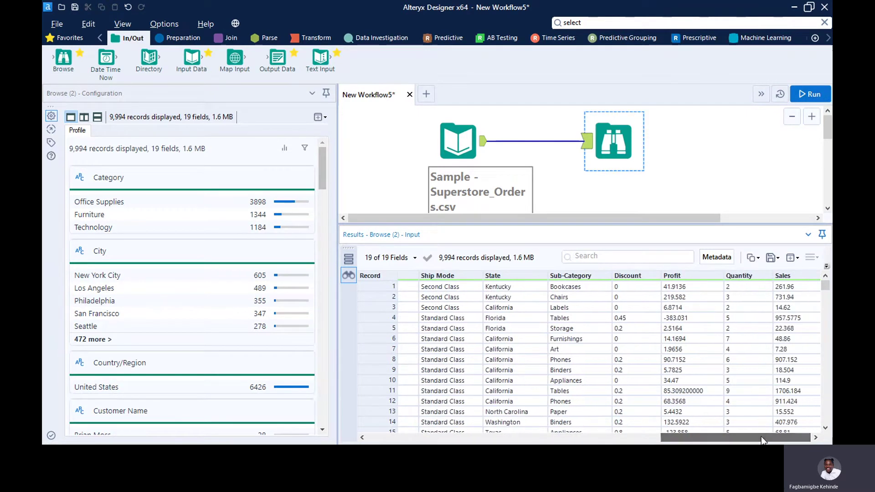
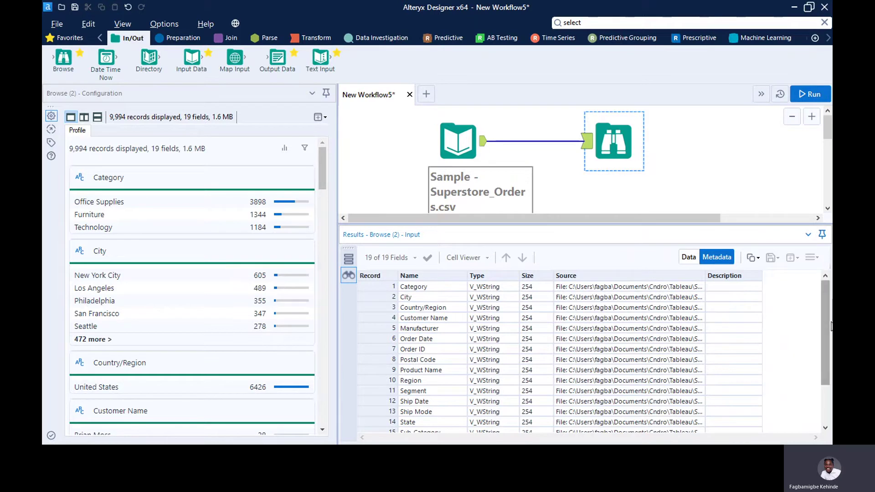
Examine the data type of every field in the Browse results' metadata, then return to the data view.
{"action": "mouse_move", "coordinate": [827, 324]}
{"action": "left_mouse_down"}
{"action": "mouse_move", "coordinate": [828, 370]}
{"action": "mouse_move", "coordinate": [827, 333]}
{"action": "left_mouse_up"}
{"action": "left_click_drag", "start_coordinate": [827, 298], "coordinate": [826, 333]}
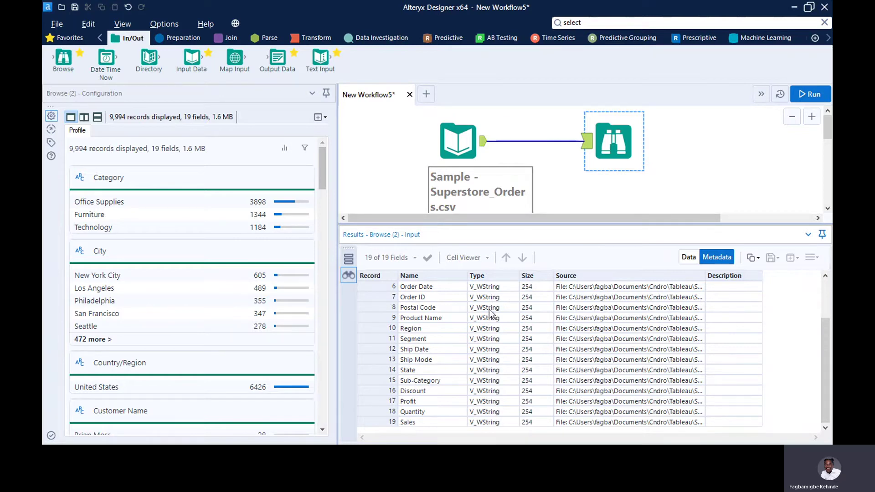
{"action": "left_click_drag", "start_coordinate": [489, 310], "coordinate": [456, 276]}
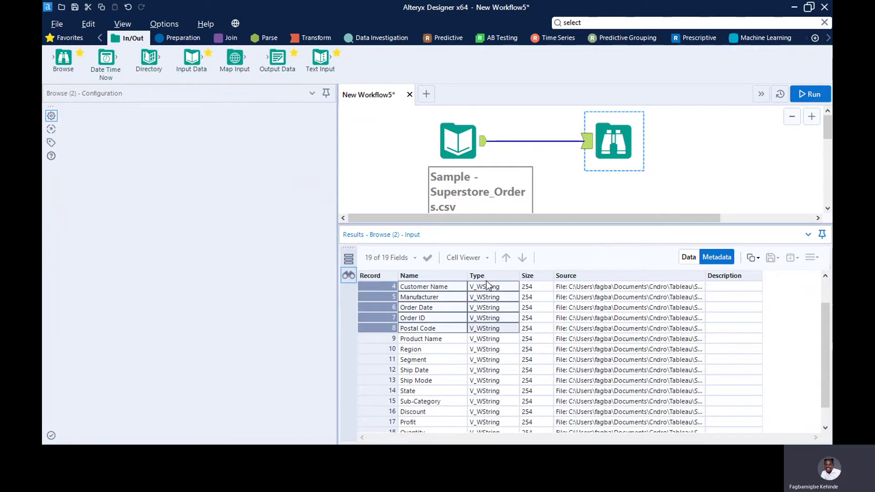
{"action": "left_click", "coordinate": [584, 201]}
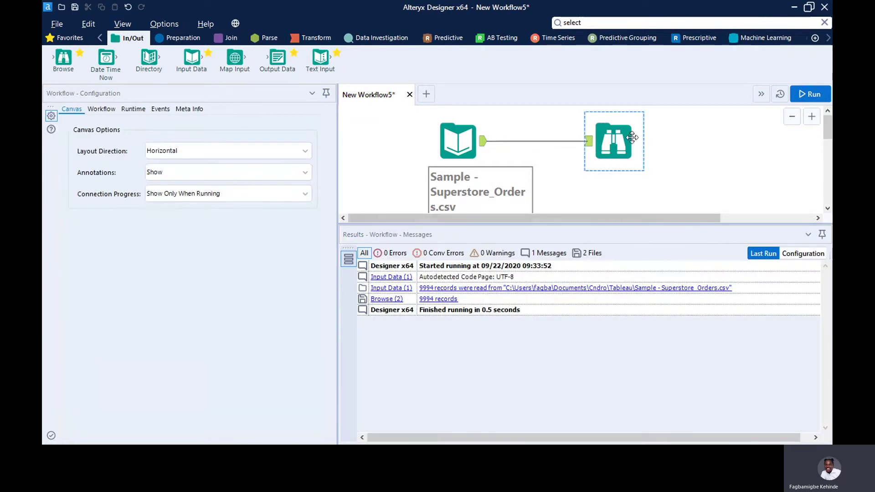
{"action": "left_click", "coordinate": [617, 146]}
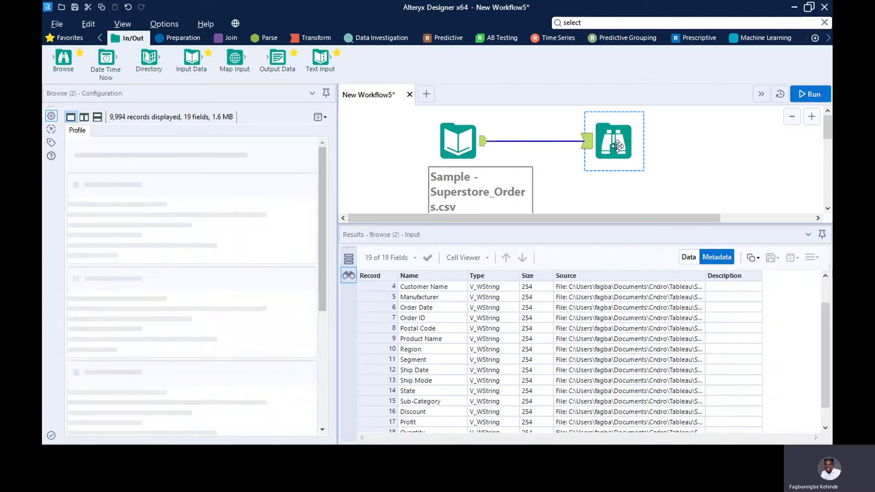
{"action": "left_click", "coordinate": [687, 258]}
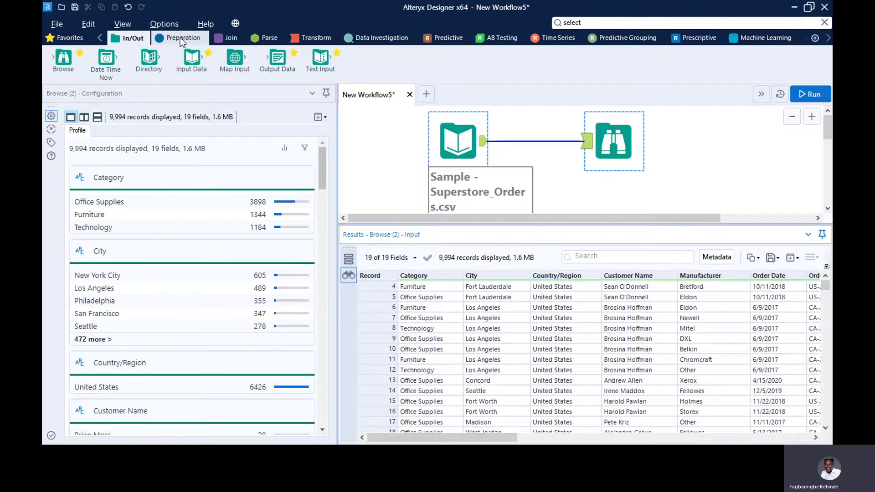
Check which Preparation tools are enabled in the tool palette configuration.
{"action": "left_click", "coordinate": [180, 37]}
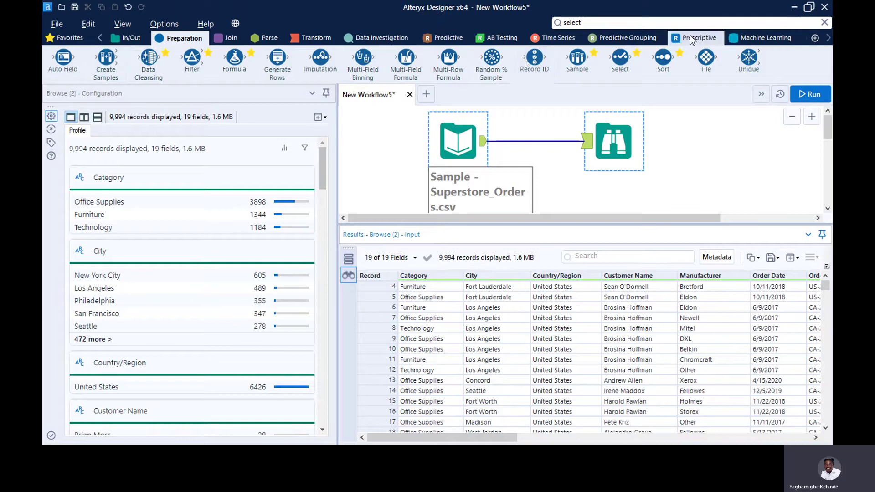
{"action": "left_click", "coordinate": [813, 40]}
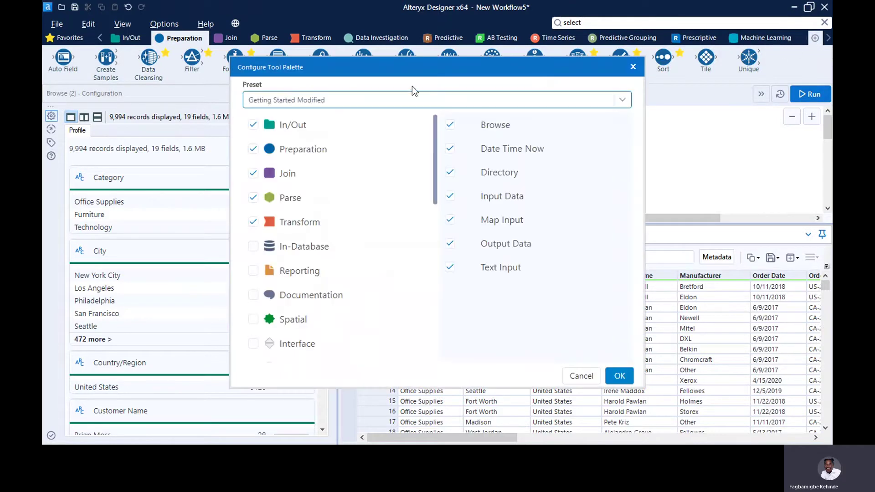
{"action": "left_click", "coordinate": [313, 152]}
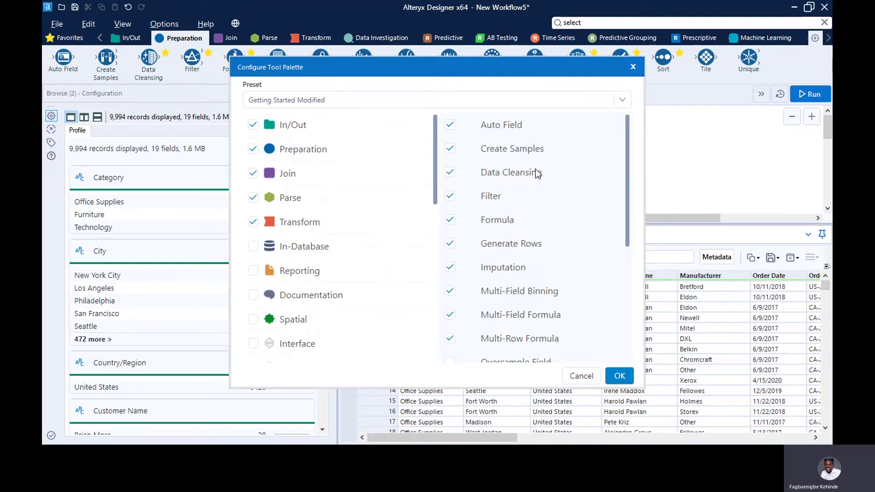
{"action": "left_click_drag", "start_coordinate": [626, 155], "coordinate": [628, 266]}
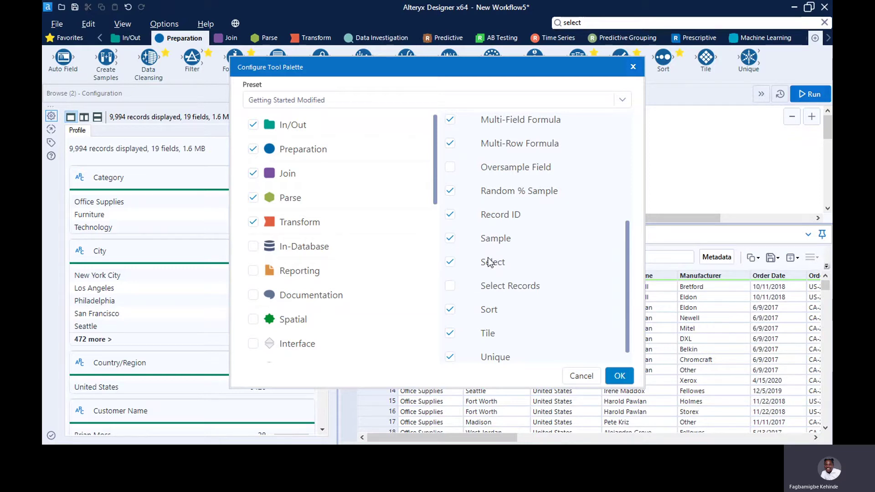
{"action": "left_click", "coordinate": [619, 377]}
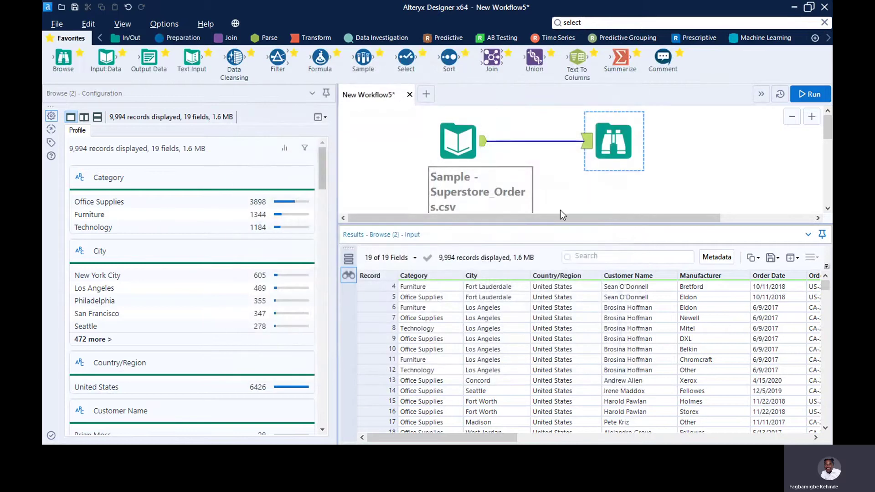
Insert a Select tool on the connection between the Input Data and Browse tools.
{"action": "left_click", "coordinate": [171, 37]}
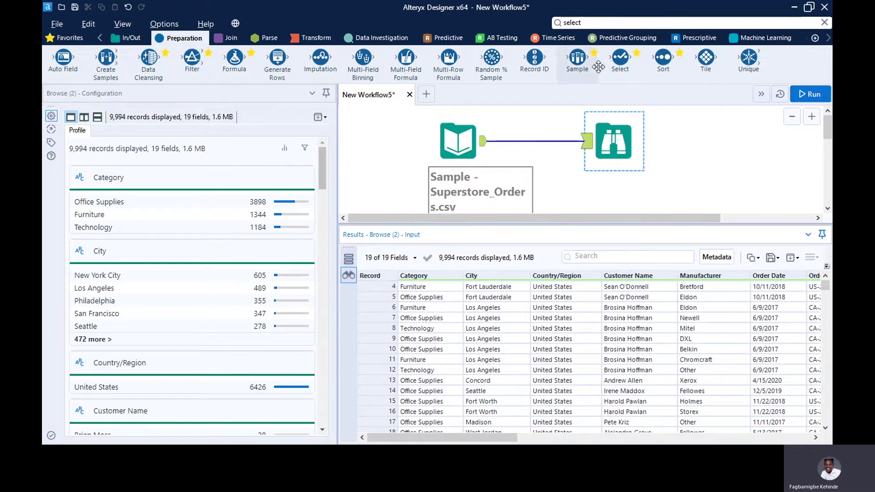
{"action": "left_click_drag", "start_coordinate": [626, 68], "coordinate": [542, 140]}
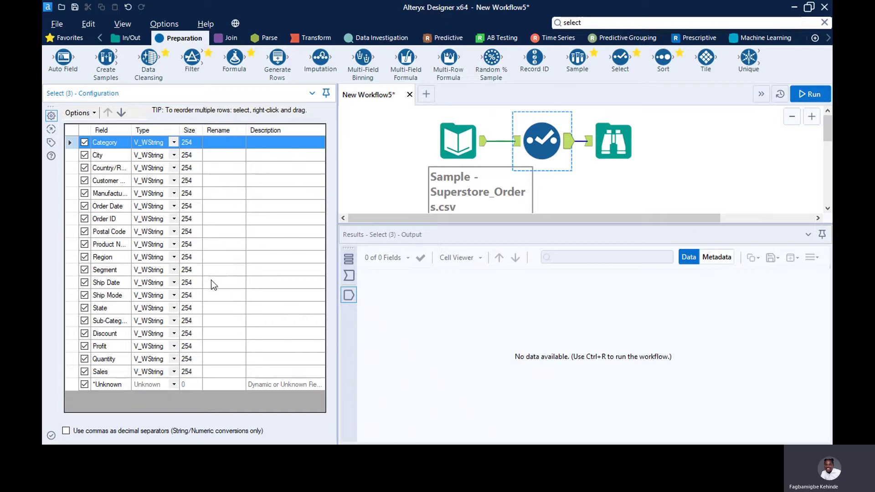
{"action": "left_click_drag", "start_coordinate": [212, 280], "coordinate": [214, 192]}
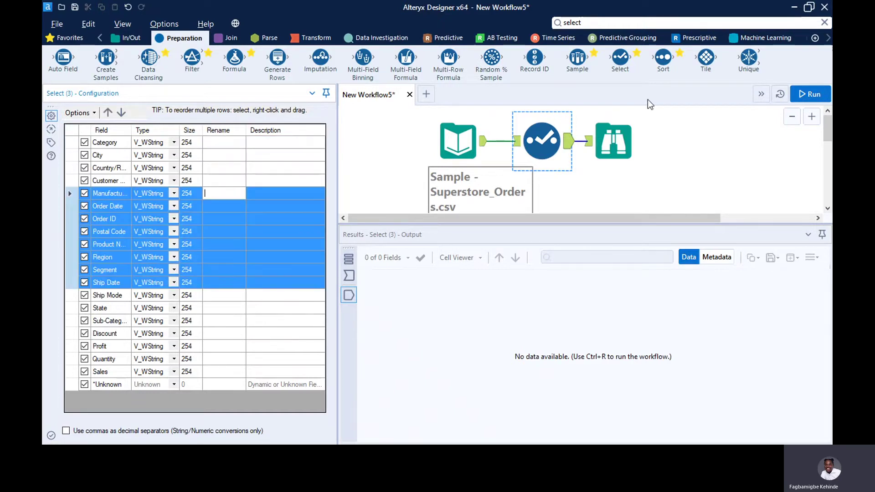
Examine the Input Data tool's output records and their column quality indicators.
{"action": "left_click", "coordinate": [485, 143], "text": "ctrl"}
{"action": "left_click", "coordinate": [485, 144]}
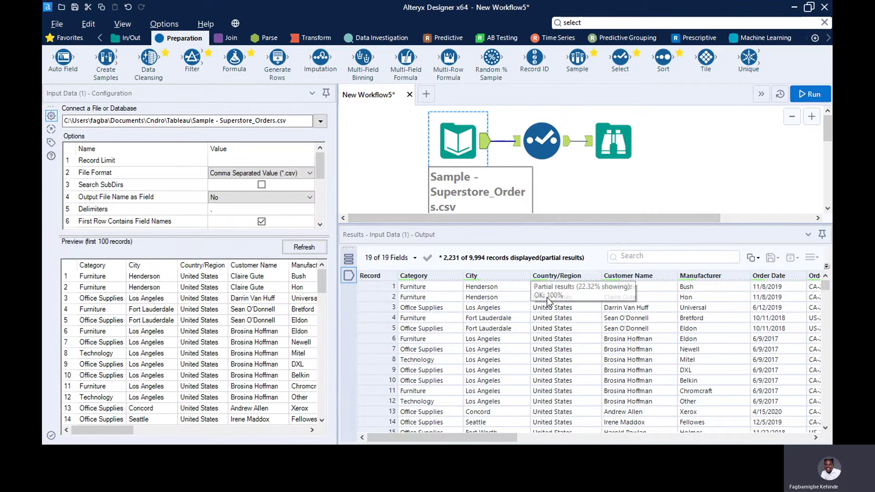
{"action": "mouse_move", "coordinate": [575, 284]}
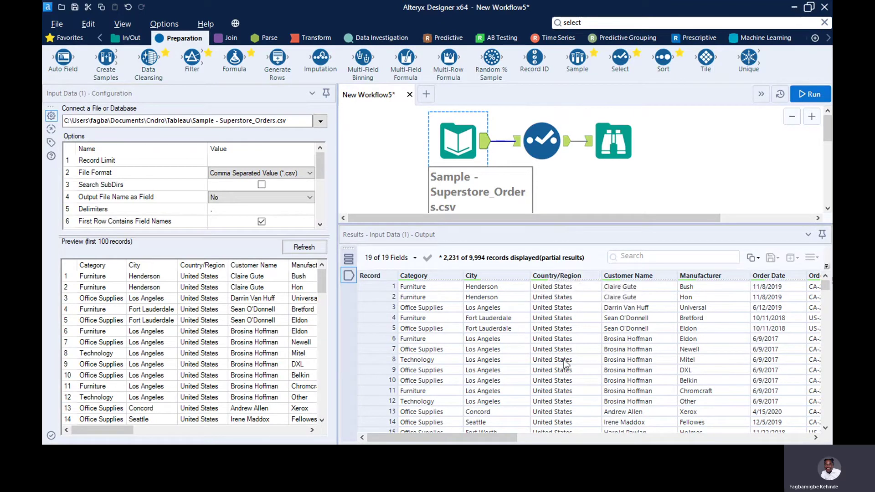
{"action": "mouse_move", "coordinate": [664, 278]}
{"action": "scroll", "coordinate": [824, 285], "scroll_direction": "down", "scroll_amount": 3}
{"action": "mouse_move", "coordinate": [824, 286]}
{"action": "left_mouse_down"}
{"action": "mouse_move", "coordinate": [826, 424]}
{"action": "mouse_move", "coordinate": [826, 286]}
{"action": "left_mouse_up"}
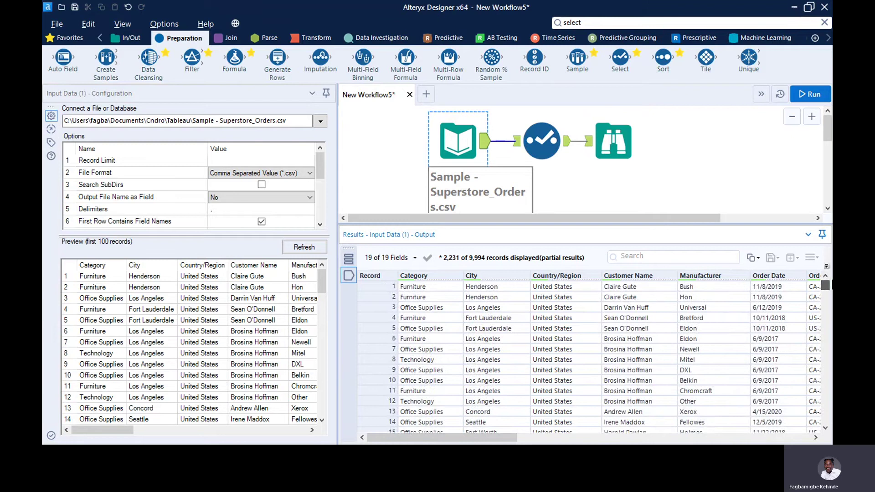
Exclude the Country/Region field in the Select tool and run the workflow.
{"action": "left_click", "coordinate": [542, 141]}
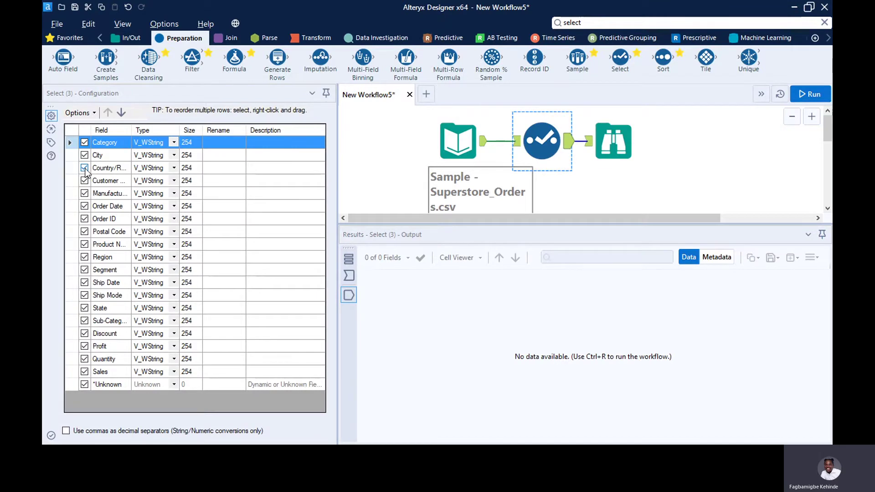
{"action": "double_click", "coordinate": [131, 130]}
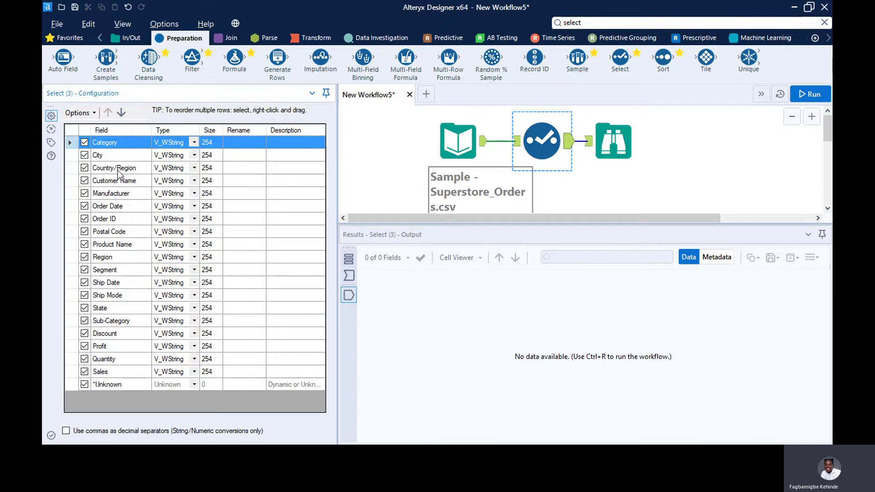
{"action": "left_click", "coordinate": [85, 168]}
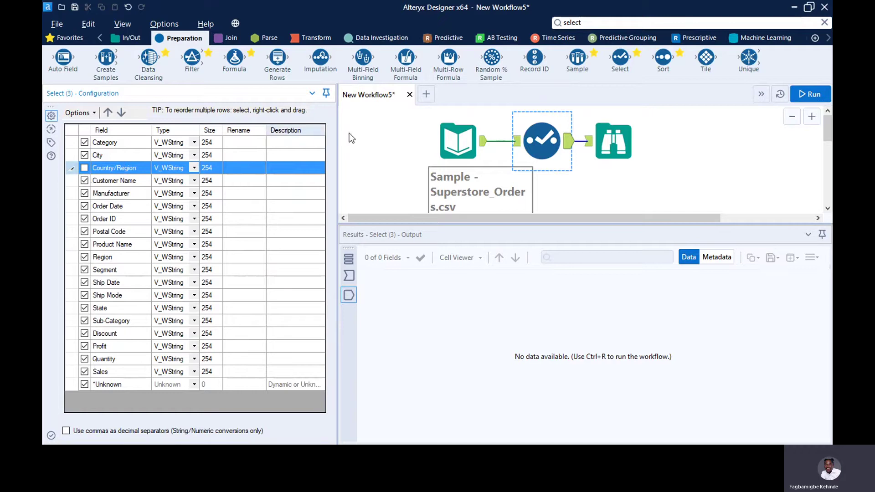
{"action": "left_click", "coordinate": [810, 94]}
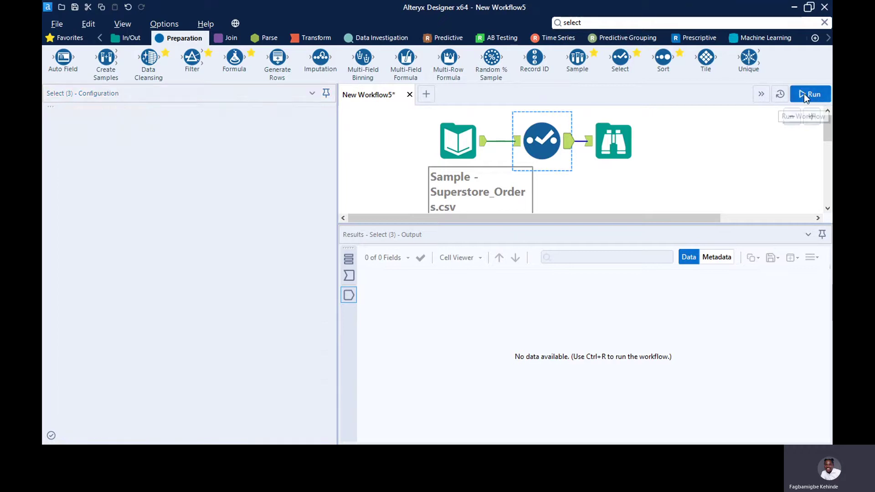
Check the columns that reach the Browse tool after the field selection, through to Sales.
{"action": "left_click", "coordinate": [620, 146]}
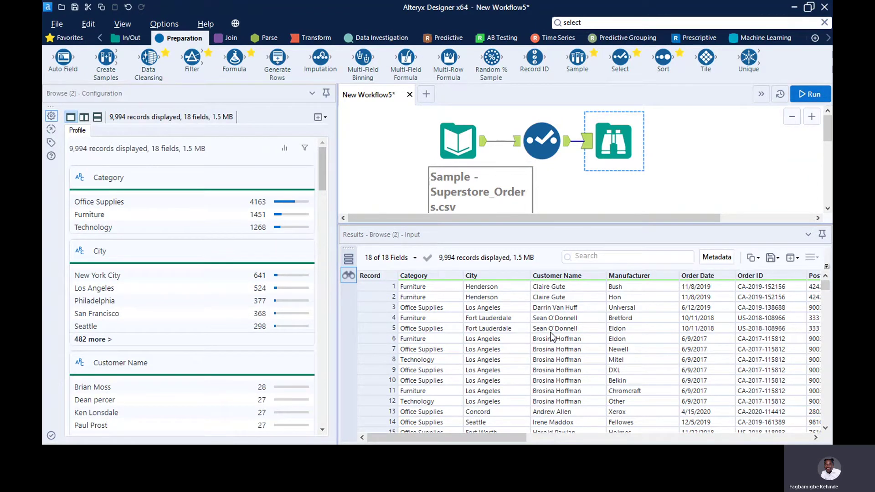
{"action": "left_click_drag", "start_coordinate": [490, 438], "coordinate": [775, 442]}
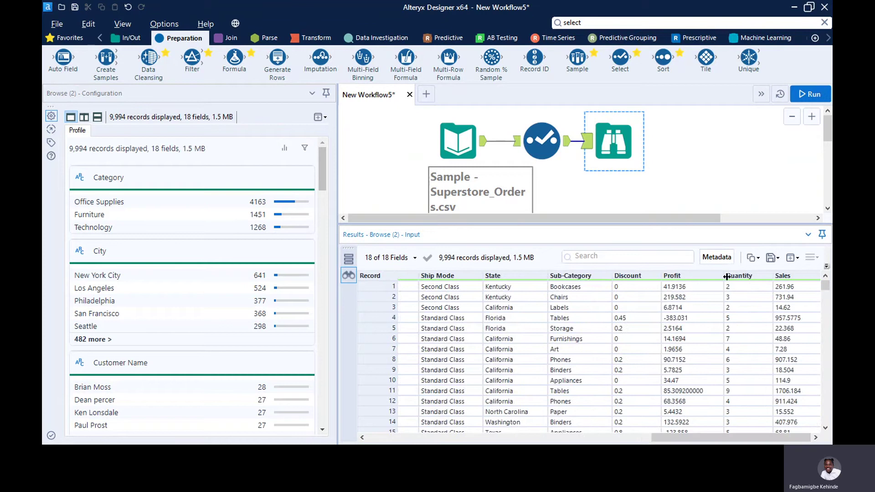
Change the Profit field's data type to Double in the Select tool.
{"action": "left_click", "coordinate": [542, 140]}
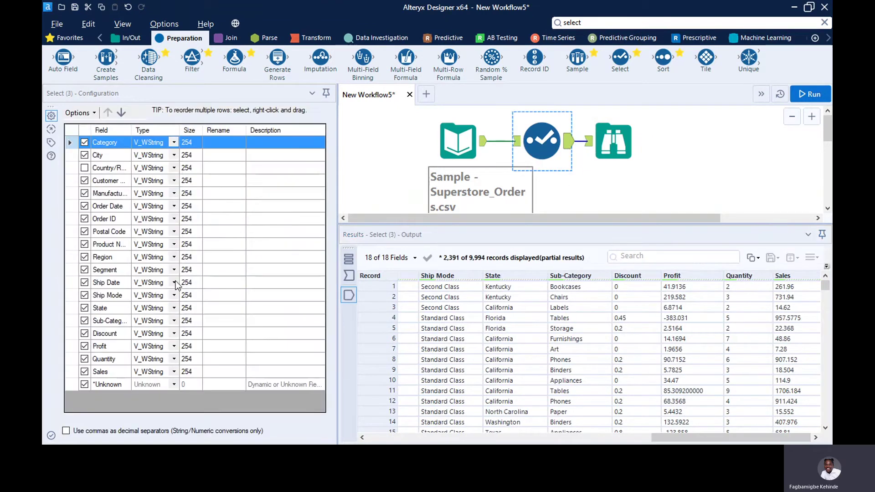
{"action": "left_click", "coordinate": [174, 346]}
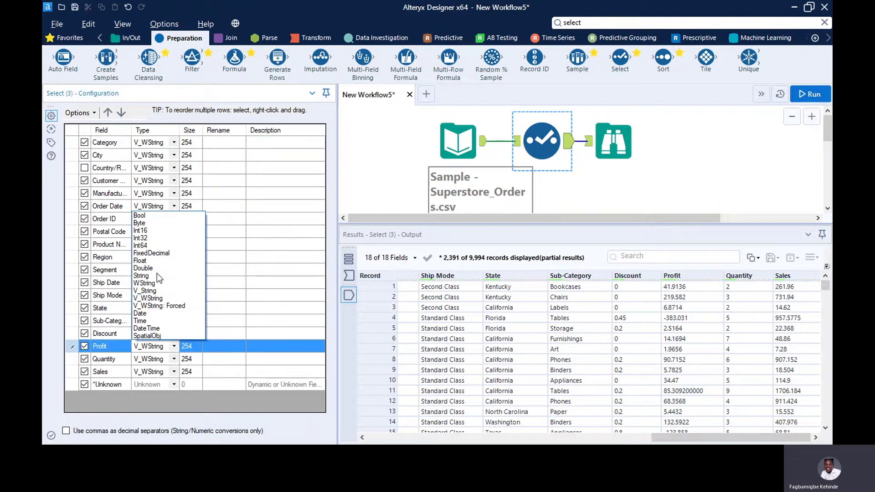
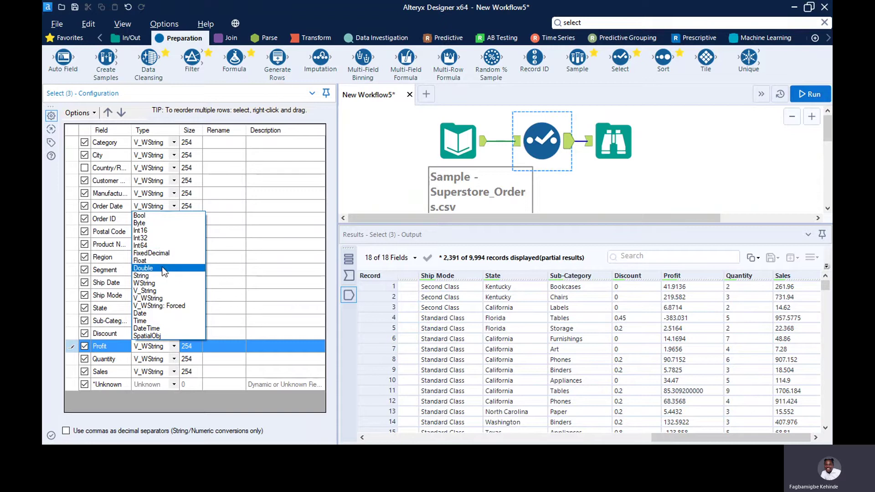
{"action": "left_click", "coordinate": [165, 272]}
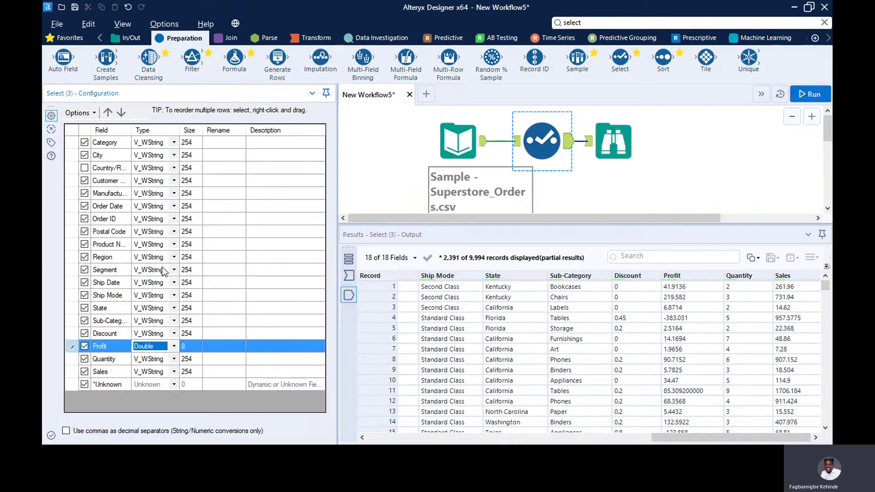
{"action": "left_click", "coordinate": [175, 349]}
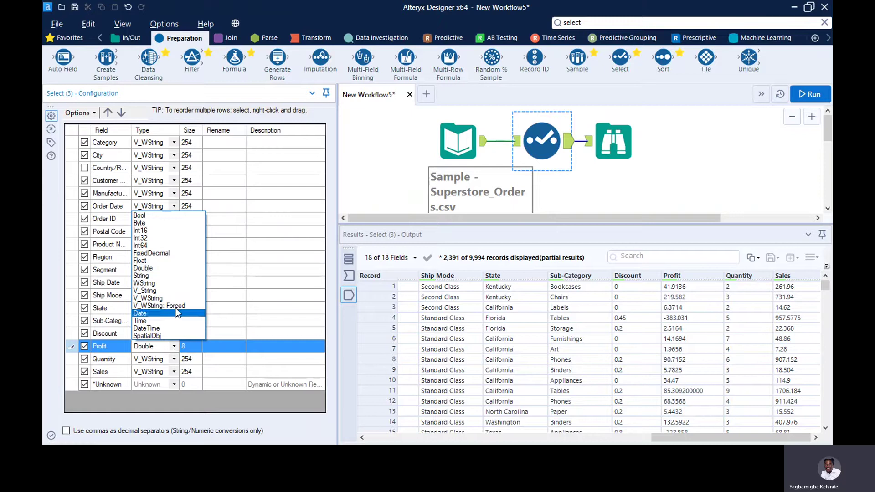
{"action": "left_click", "coordinate": [144, 270]}
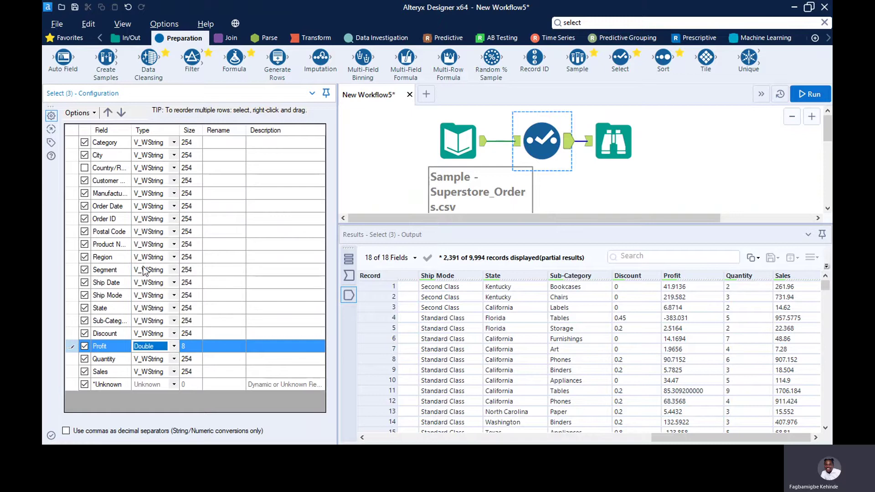
Set the data type of the Quantity and Sales fields to Double.
{"action": "left_click", "coordinate": [174, 358]}
{"action": "left_click", "coordinate": [174, 358]}
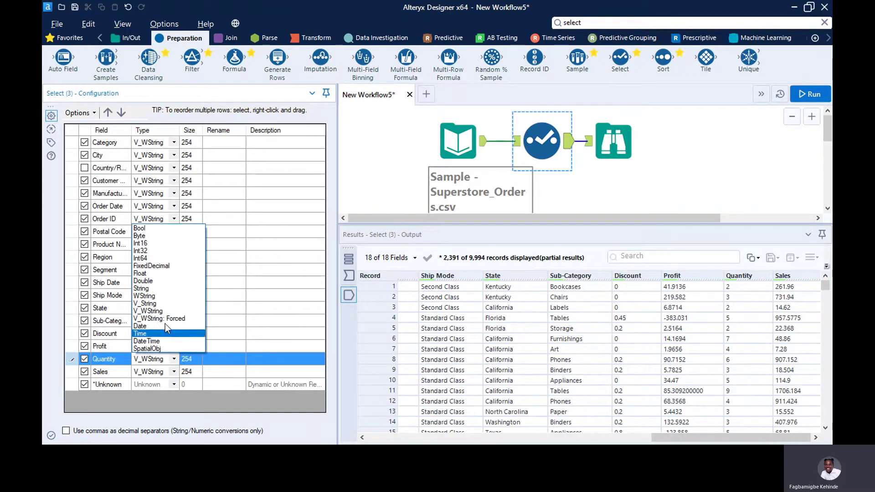
{"action": "left_click", "coordinate": [162, 282]}
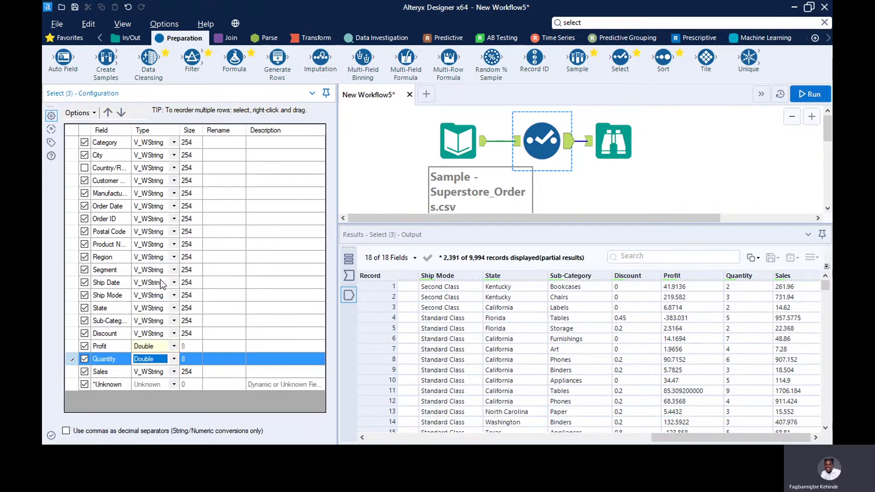
{"action": "left_click", "coordinate": [174, 371]}
{"action": "left_click", "coordinate": [174, 372]}
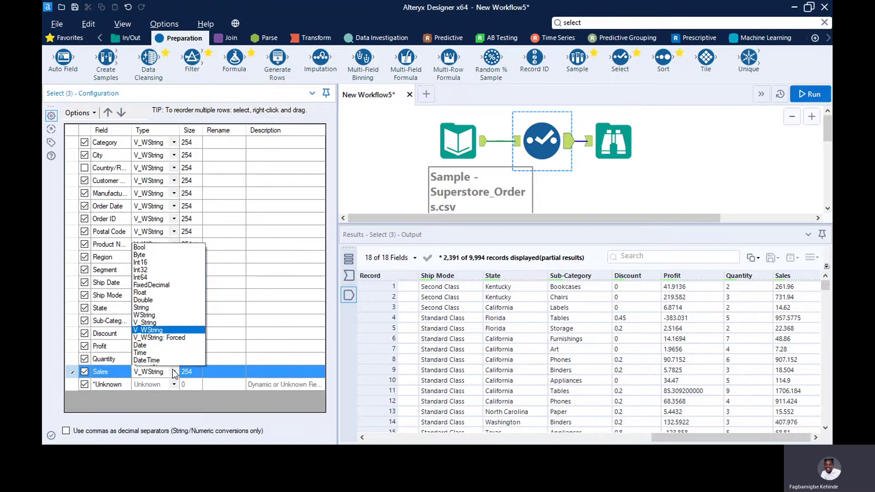
{"action": "left_click", "coordinate": [150, 294]}
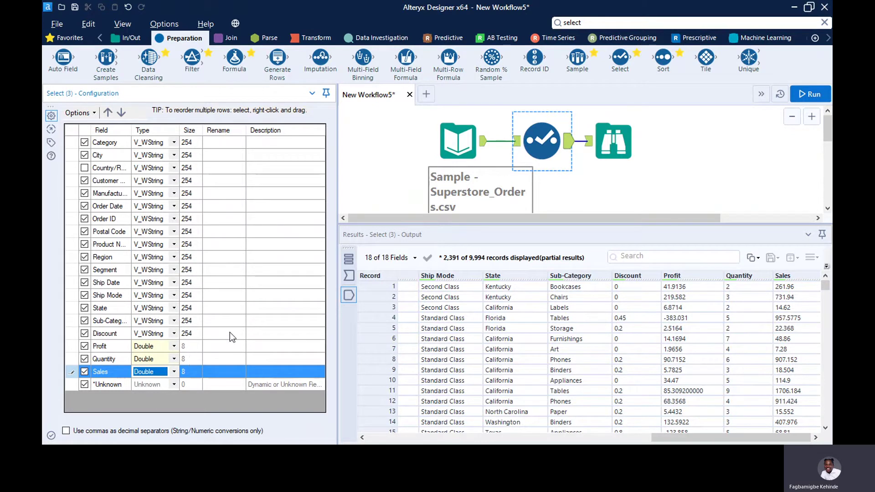
Run the workflow and review the field types in the Browse tool's metadata, down to Sales.
{"action": "left_click", "coordinate": [801, 92]}
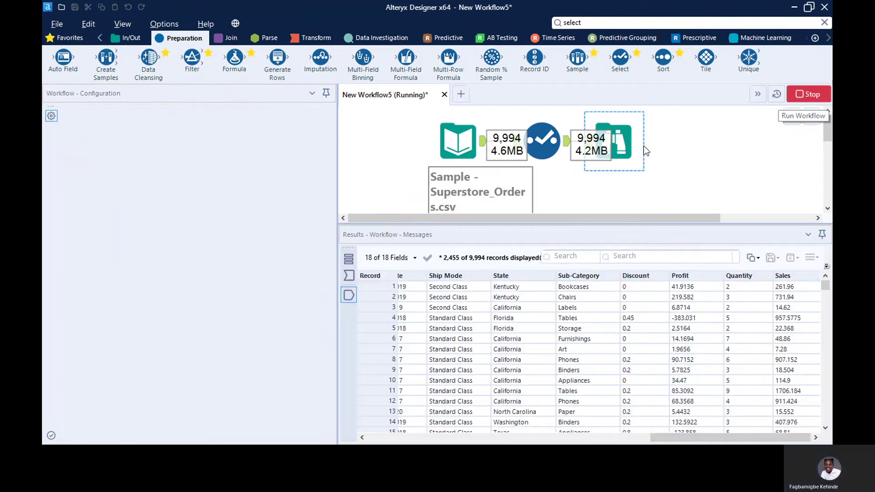
{"action": "left_click", "coordinate": [618, 139]}
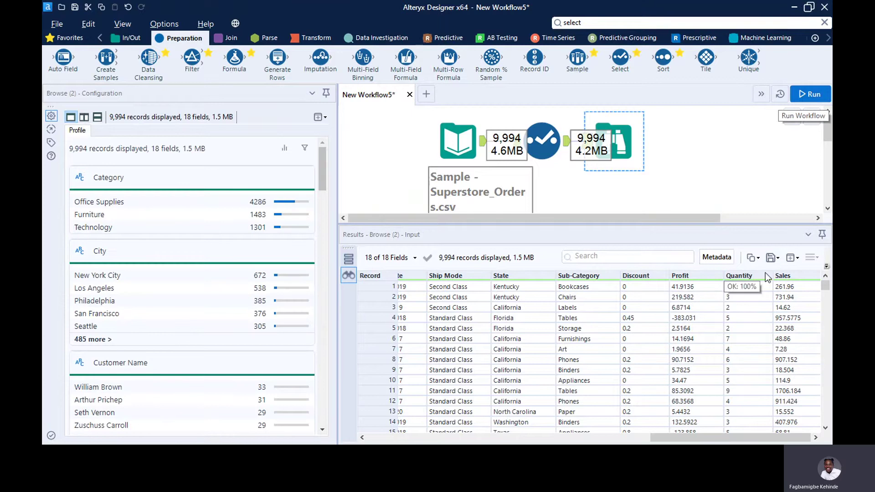
{"action": "left_click", "coordinate": [714, 259]}
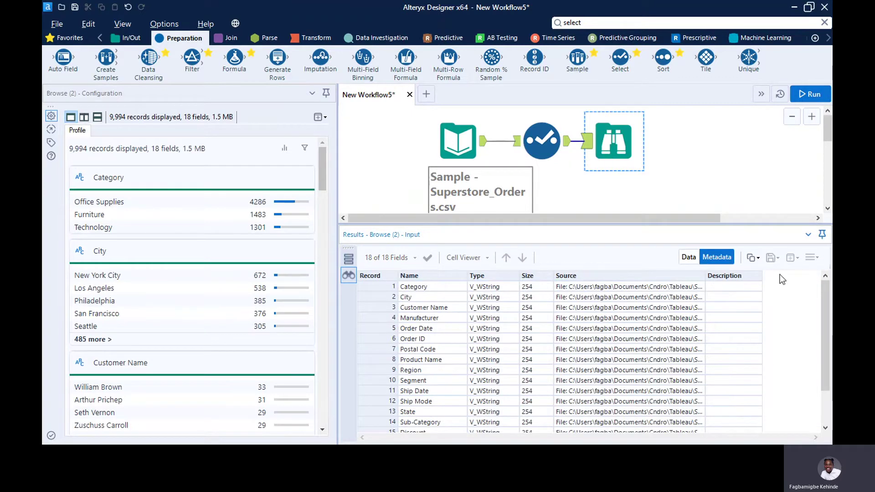
{"action": "left_click_drag", "start_coordinate": [822, 293], "coordinate": [821, 344]}
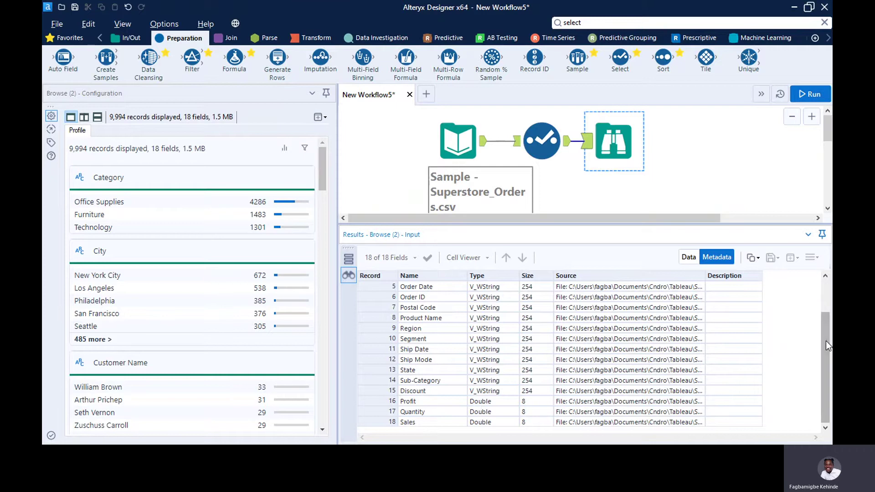
{"action": "mouse_move", "coordinate": [826, 341]}
{"action": "left_mouse_down"}
{"action": "mouse_move", "coordinate": [825, 311]}
{"action": "mouse_move", "coordinate": [829, 354]}
{"action": "left_mouse_up"}
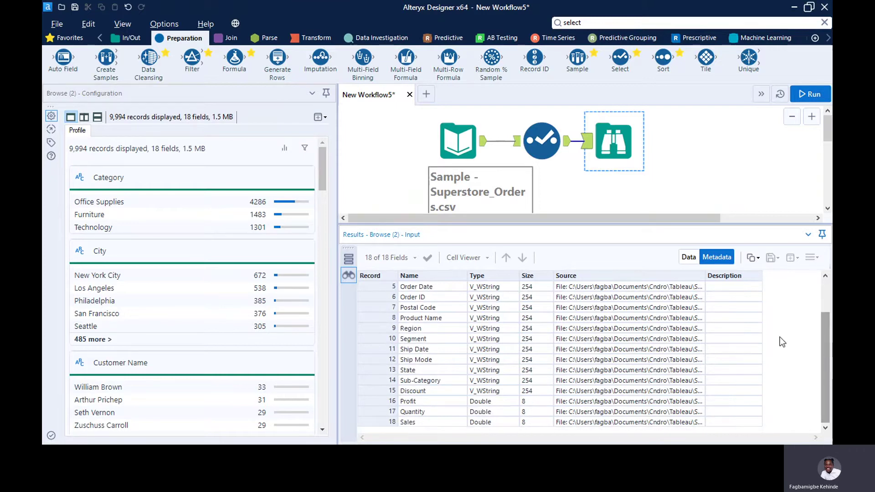
Return to the Browse tool's data records and inspect the Discount and Profit columns.
{"action": "left_click", "coordinate": [688, 257]}
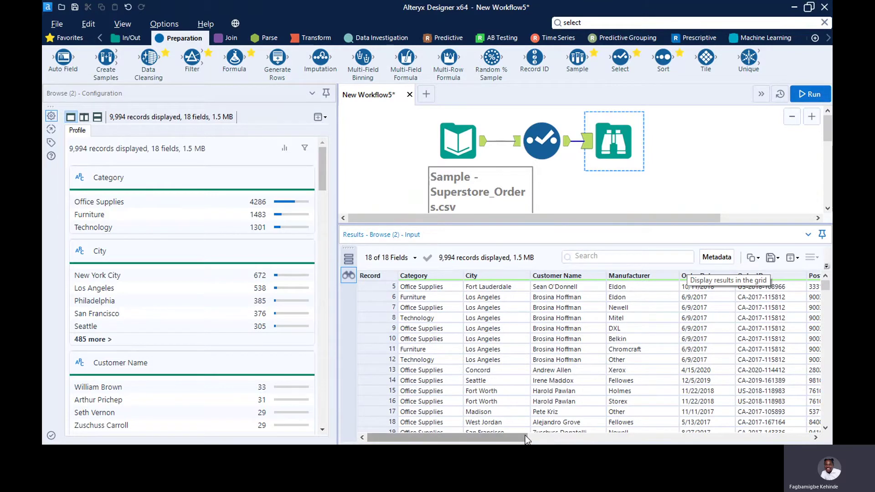
{"action": "left_click_drag", "start_coordinate": [525, 436], "coordinate": [808, 436]}
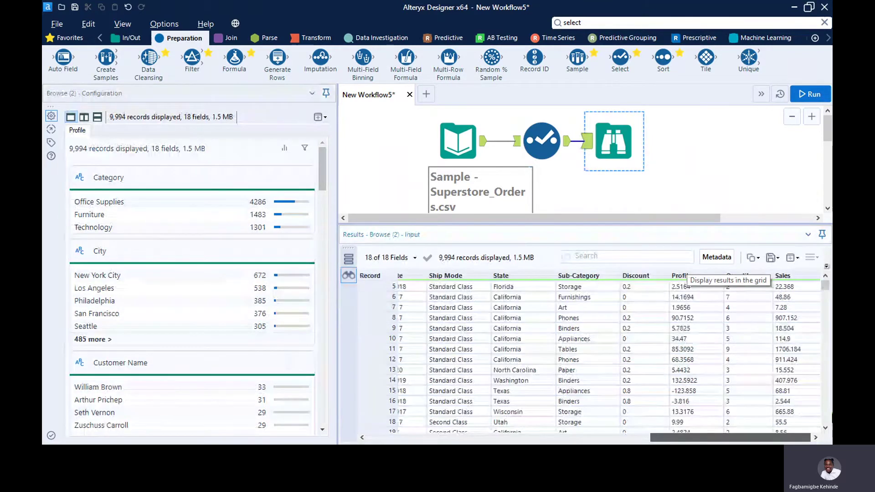
{"action": "right_click", "coordinate": [686, 277]}
{"action": "left_click", "coordinate": [654, 308]}
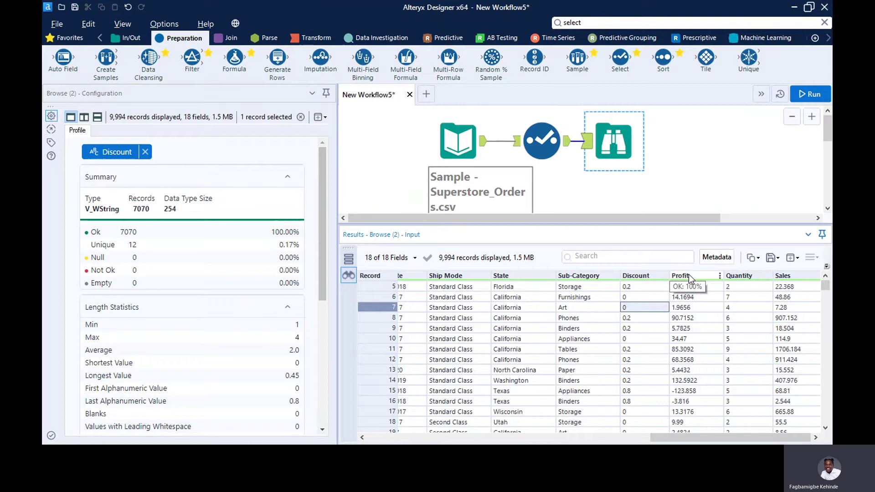
Widen the Select tool's field name column, rename Customer Name to Full Name and run the workflow.
{"action": "left_click", "coordinate": [538, 142]}
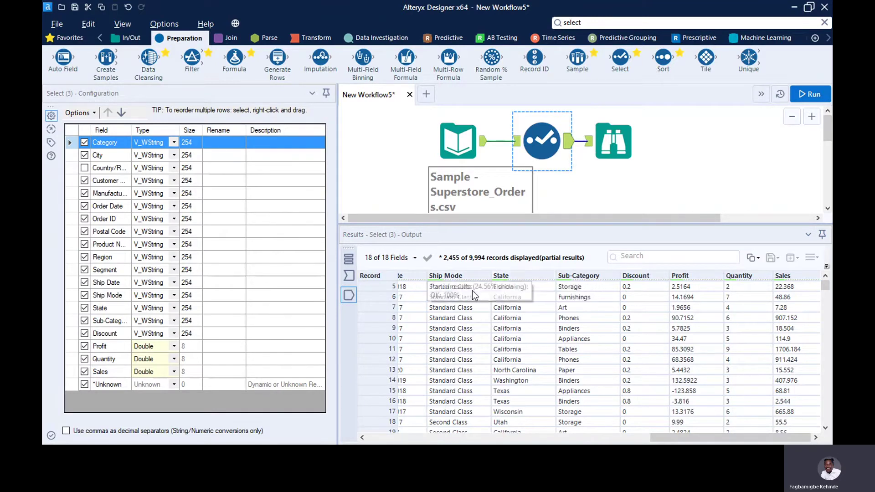
{"action": "left_click_drag", "start_coordinate": [720, 437], "coordinate": [419, 442]}
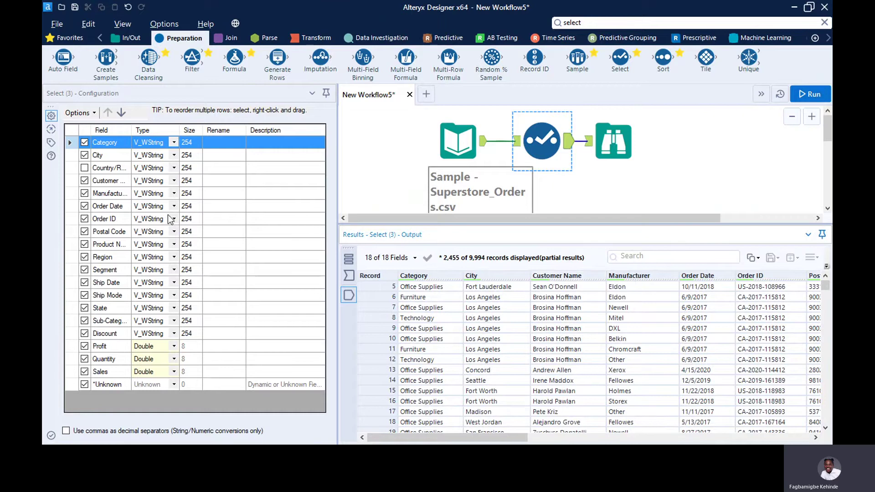
{"action": "left_click_drag", "start_coordinate": [131, 130], "coordinate": [156, 130]}
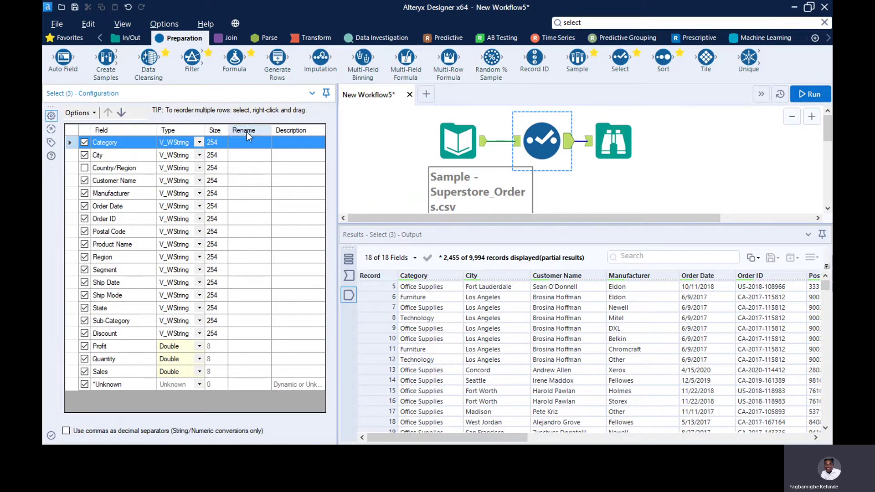
{"action": "left_click", "coordinate": [242, 180]}
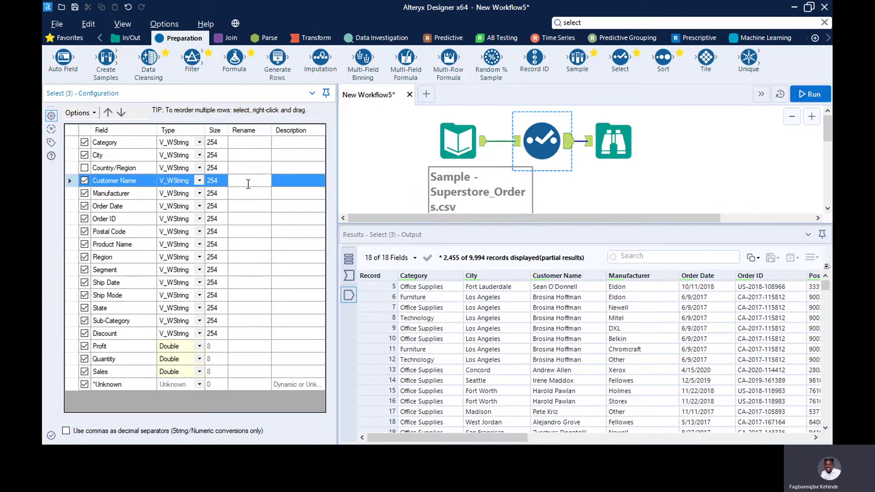
{"action": "type", "text": "Full Name"}
{"action": "left_click", "coordinate": [268, 203]}
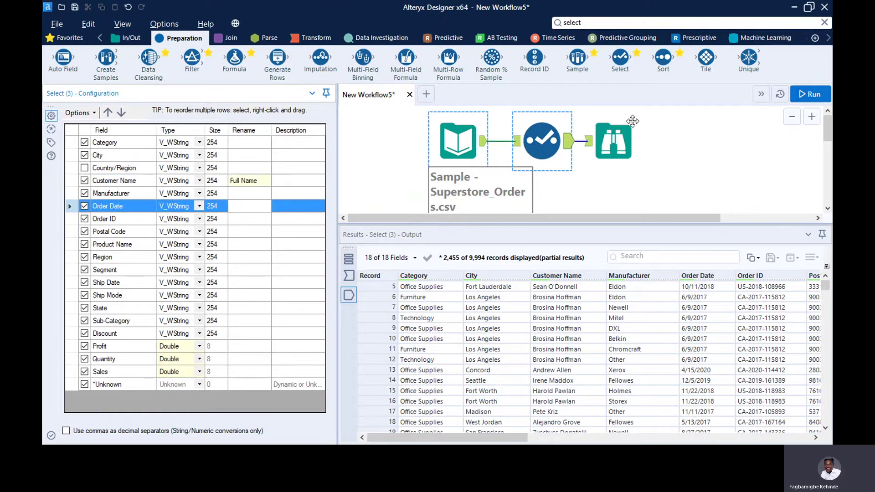
{"action": "left_click", "coordinate": [800, 94]}
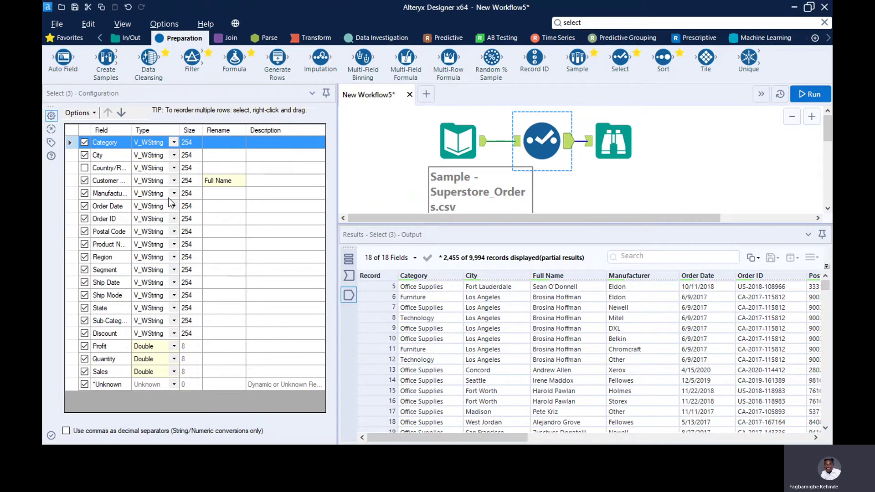
Give the Customer Name field the description "This is the full name of our customers" and run the workflow.
{"action": "left_click", "coordinate": [260, 182]}
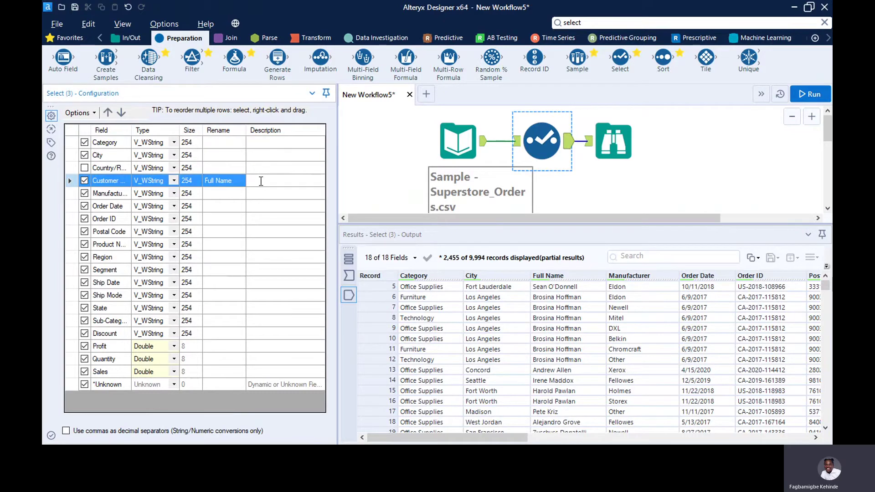
{"action": "type", "text": "This "}
{"action": "type", "text": "is the fi"}
{"action": "type", "text": "ll name "}
{"action": "type", "text": "of "}
{"action": "type", "text": "our c"}
{"action": "type", "text": "ustomer"}
{"action": "type", "text": "s"}
{"action": "left_click", "coordinate": [697, 137]}
{"action": "left_click", "coordinate": [812, 95]}
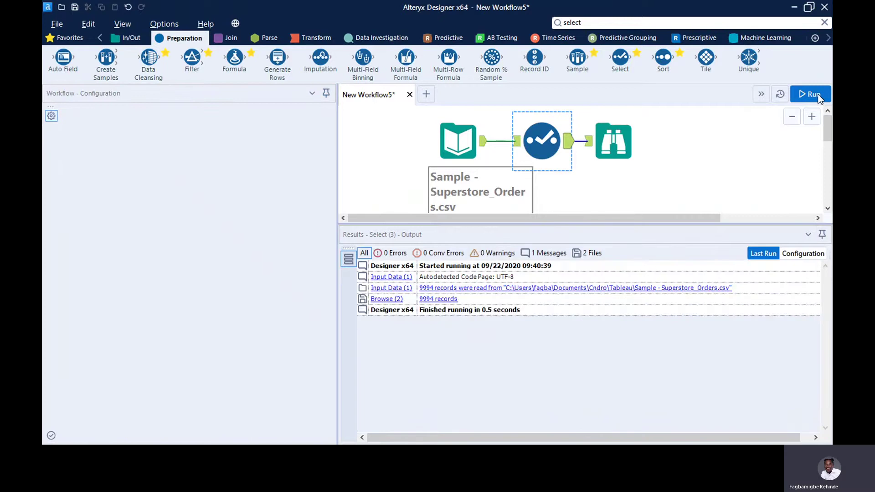
{"action": "left_click", "coordinate": [817, 96]}
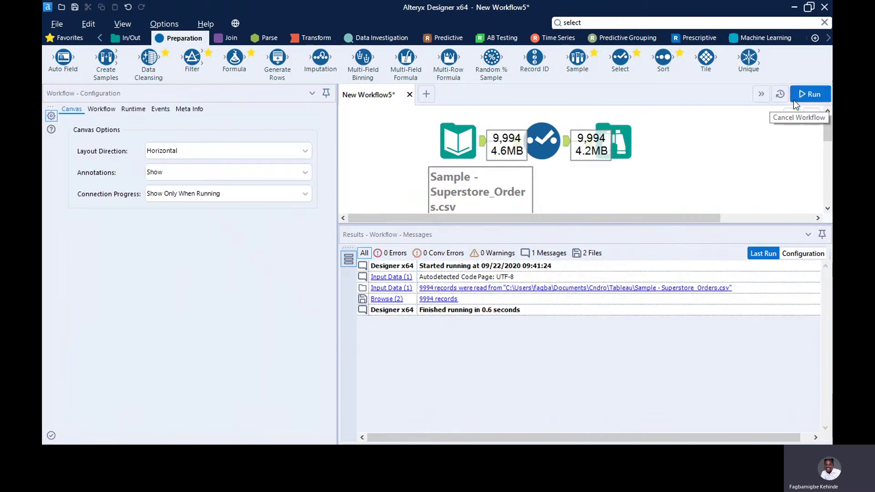
Check the Full Name field's description in the Browse tool's metadata.
{"action": "left_click", "coordinate": [625, 157]}
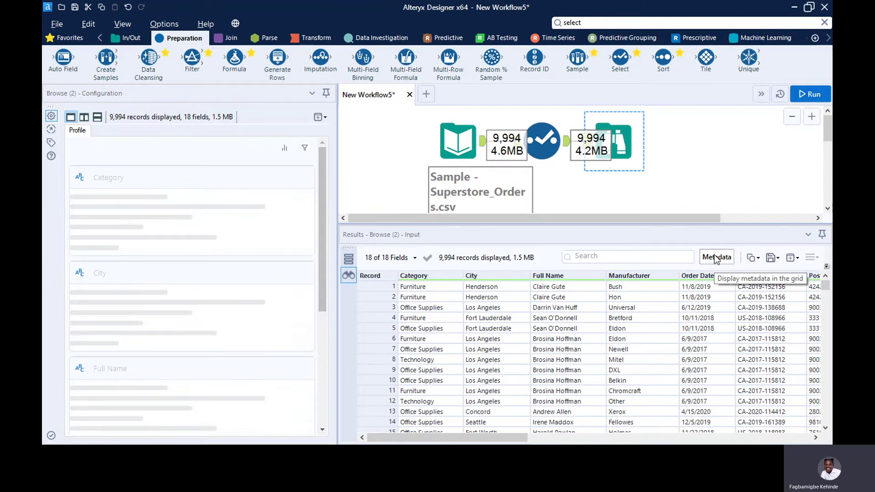
{"action": "left_click", "coordinate": [715, 258]}
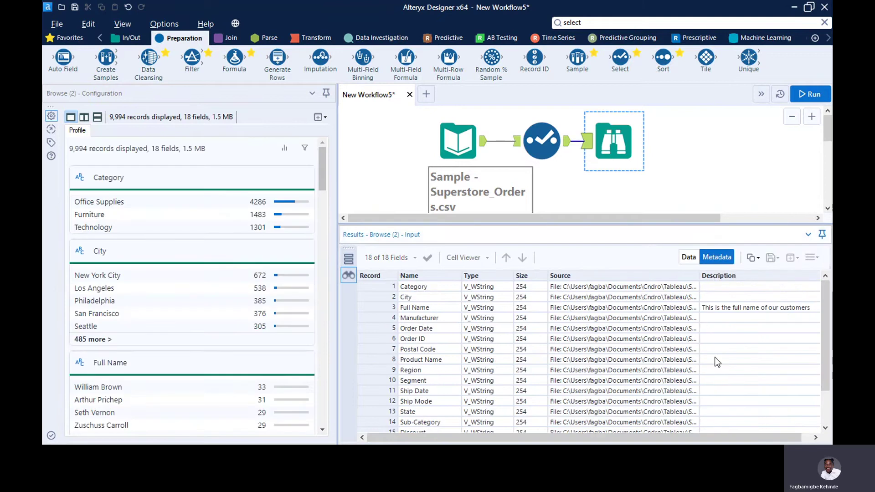
{"action": "scroll", "coordinate": [692, 319], "scroll_direction": "right", "scroll_amount": 1}
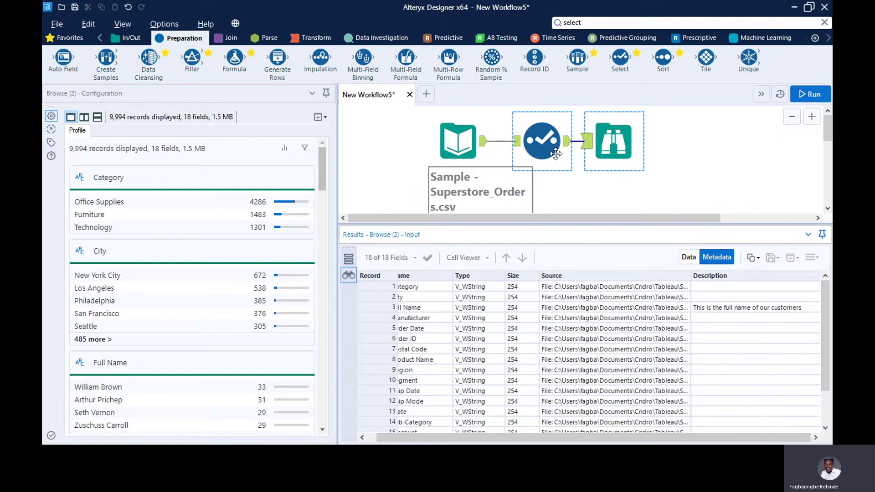
Revisit the Select tool's configuration and display the Browse tool's data records instead of its metadata.
{"action": "left_click", "coordinate": [549, 141]}
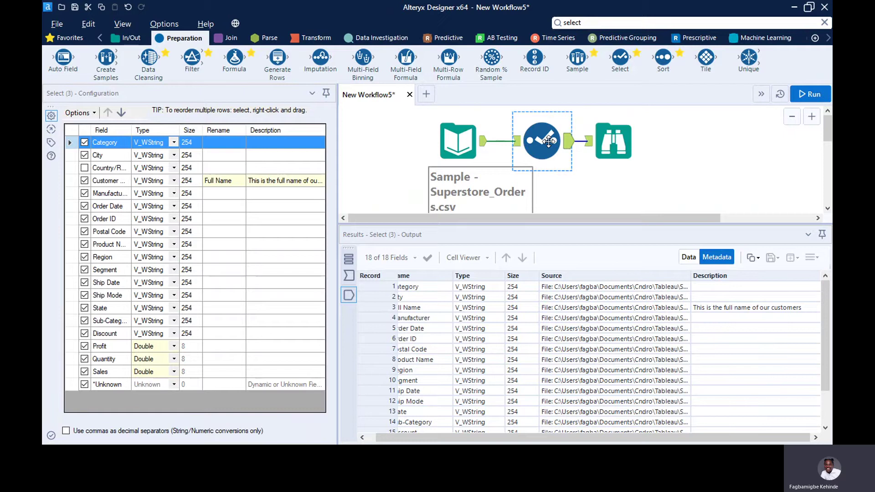
{"action": "left_click", "coordinate": [597, 143], "text": "ctrl"}
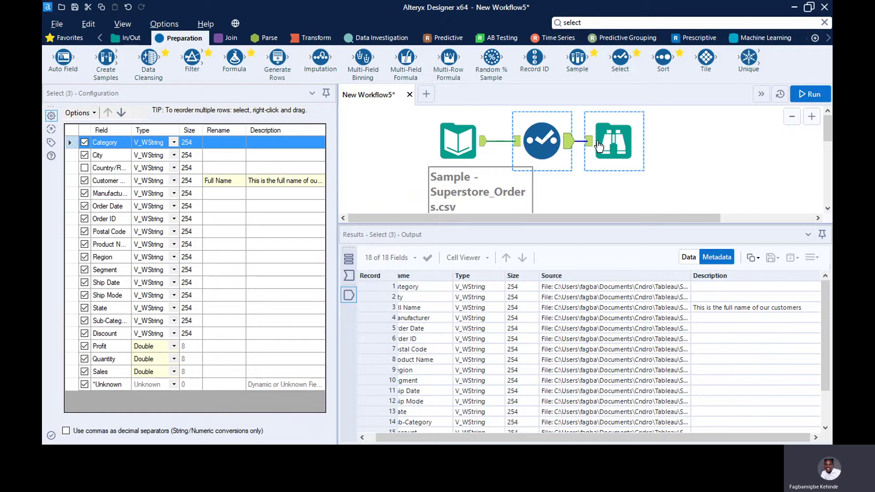
{"action": "left_click", "coordinate": [669, 195]}
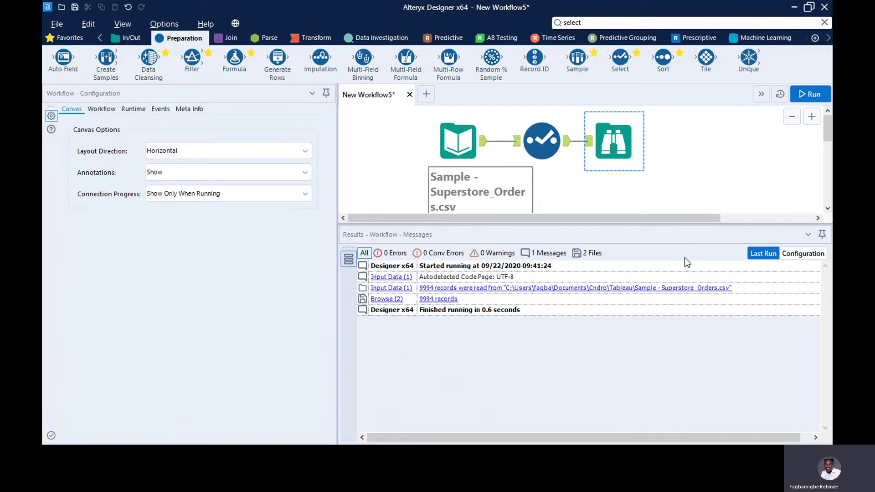
{"action": "left_click", "coordinate": [626, 151]}
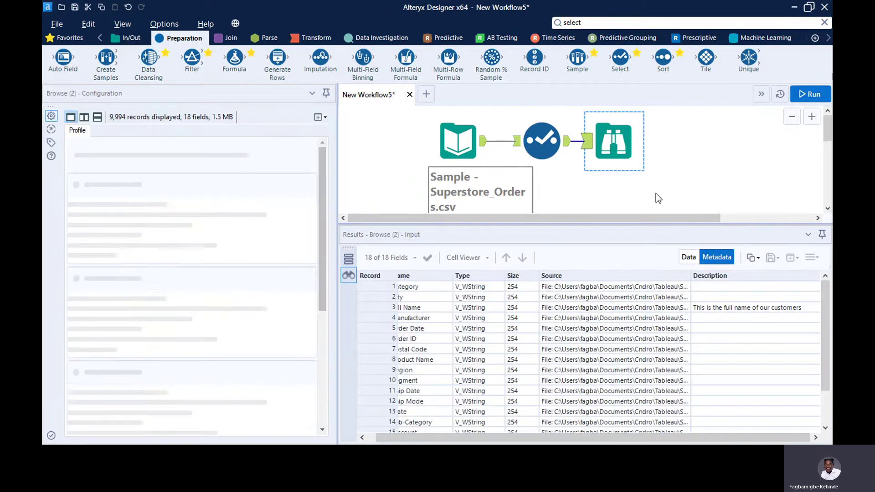
{"action": "left_click", "coordinate": [687, 258]}
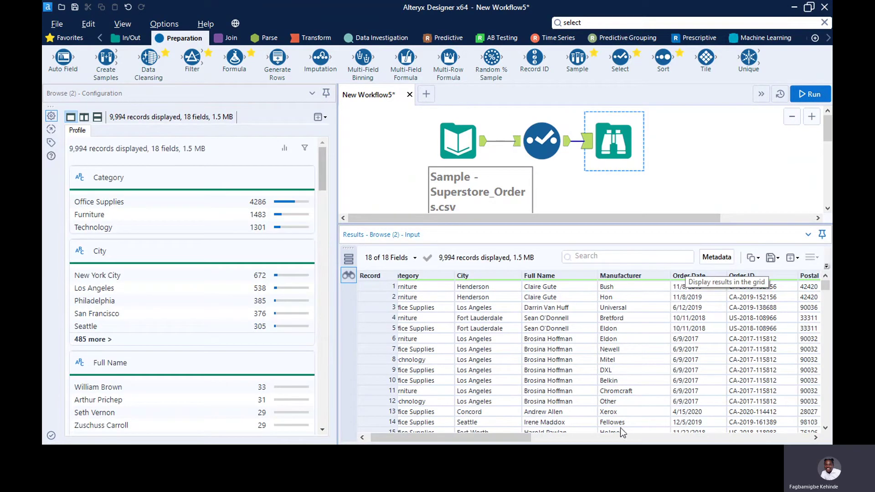
Look through the field columns of the Browse tool's data records and view the profile of the Order Date field.
{"action": "left_click_drag", "start_coordinate": [524, 440], "coordinate": [813, 432]}
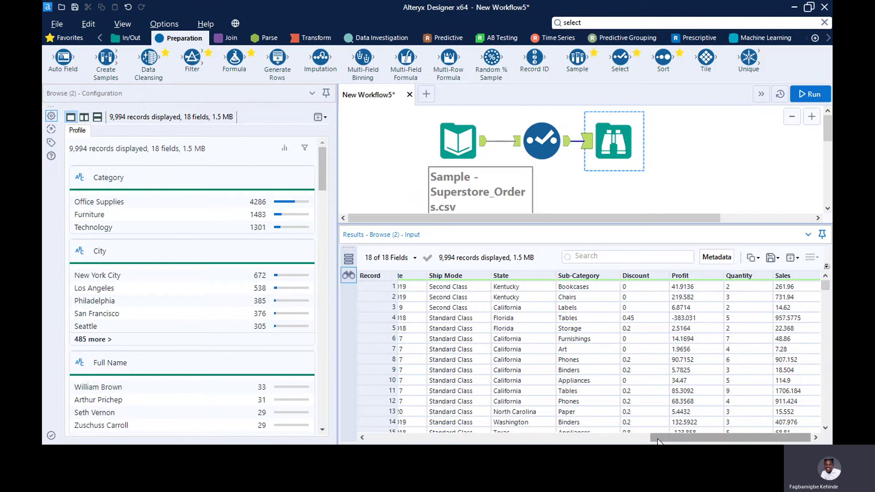
{"action": "left_click_drag", "start_coordinate": [669, 437], "coordinate": [461, 435]}
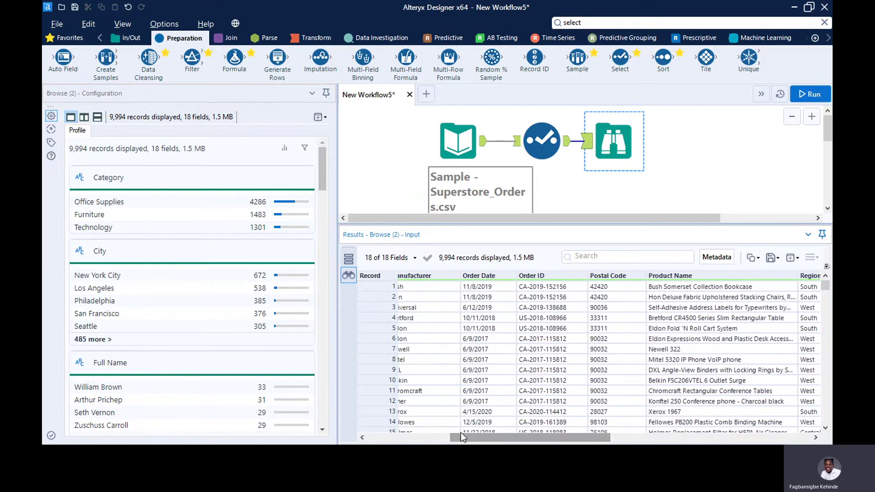
{"action": "left_click", "coordinate": [474, 287]}
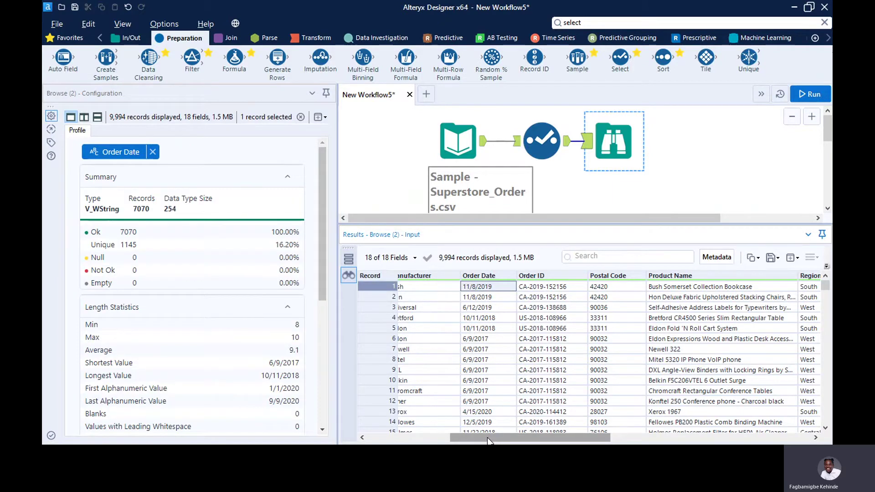
{"action": "left_click_drag", "start_coordinate": [488, 439], "coordinate": [719, 431]}
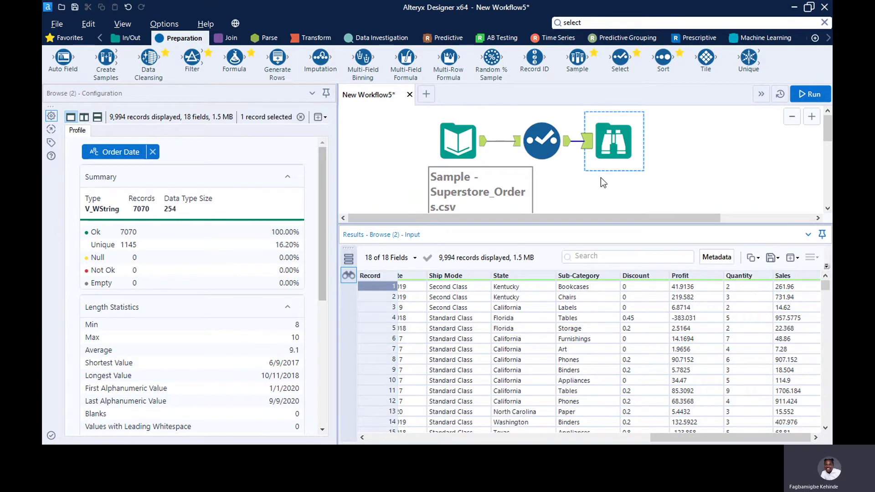
Return to the Select tool's configuration and widen its field name column so the full names show.
{"action": "left_click", "coordinate": [541, 142], "text": "ctrl"}
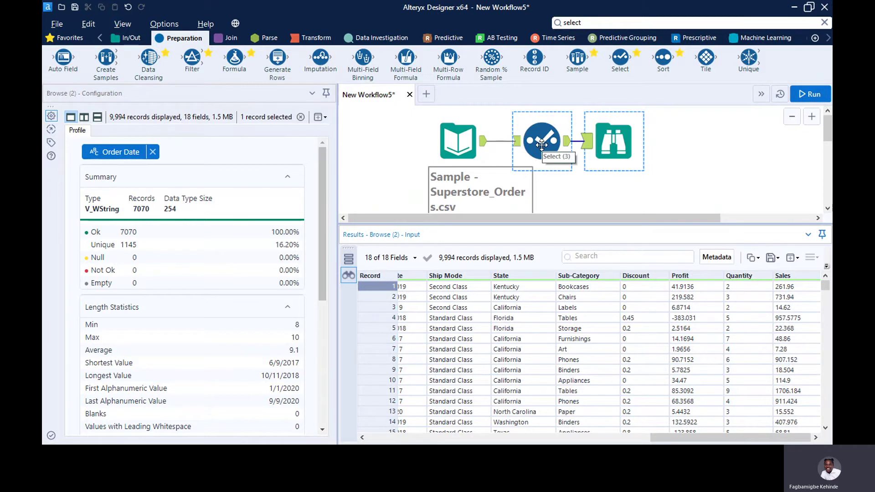
{"action": "left_click", "coordinate": [541, 144]}
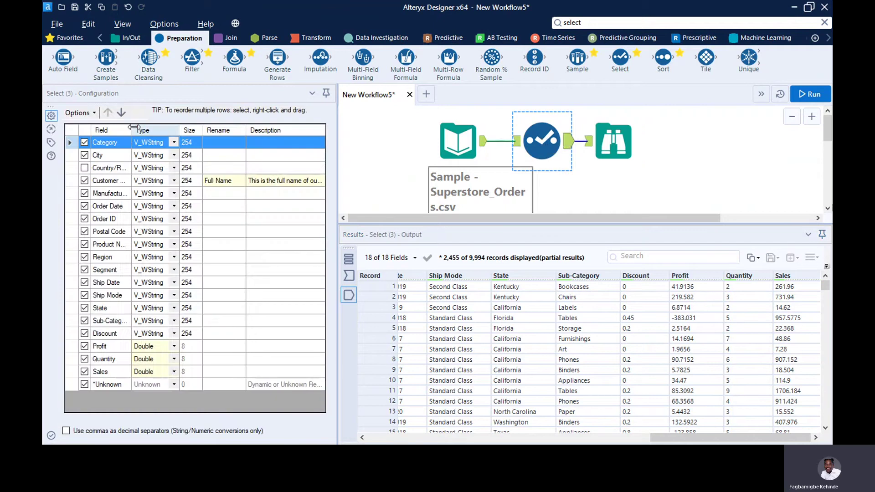
{"action": "left_click_drag", "start_coordinate": [131, 129], "coordinate": [157, 129]}
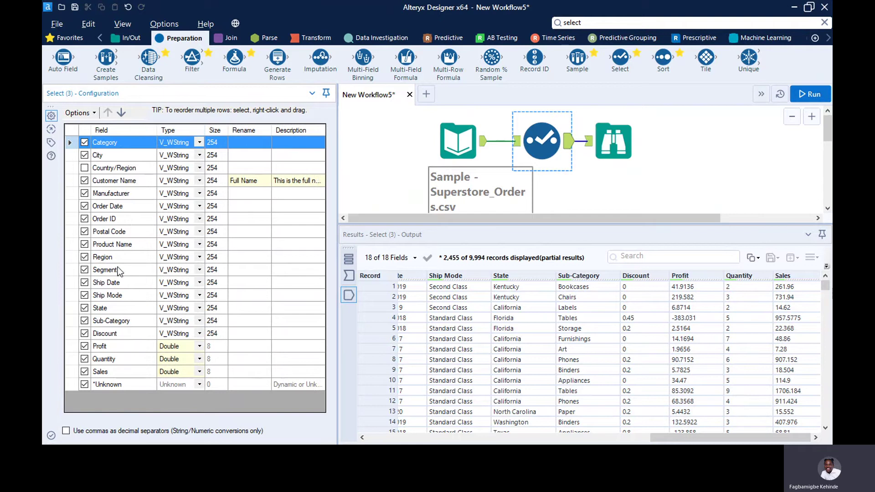
Reorder the Order Date field in the Select tool so it sits between Quantity and Sales.
{"action": "left_click", "coordinate": [123, 207]}
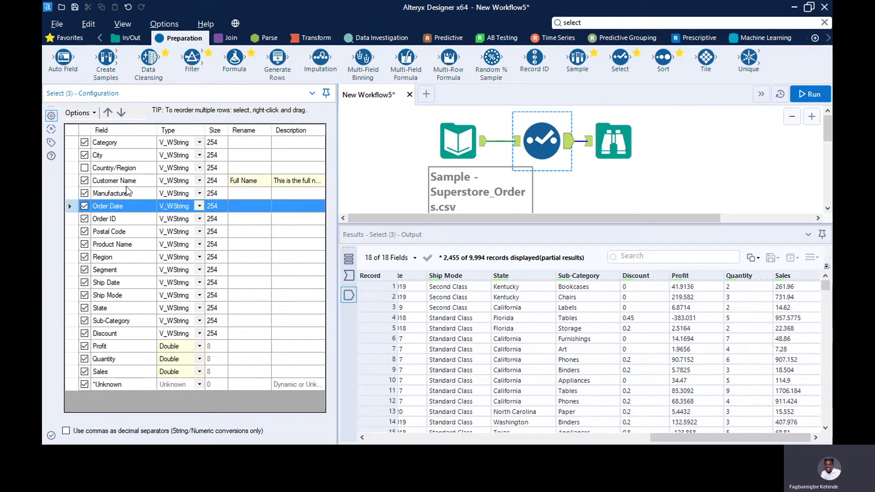
{"action": "left_click", "coordinate": [108, 112]}
{"action": "left_click", "coordinate": [108, 112]}
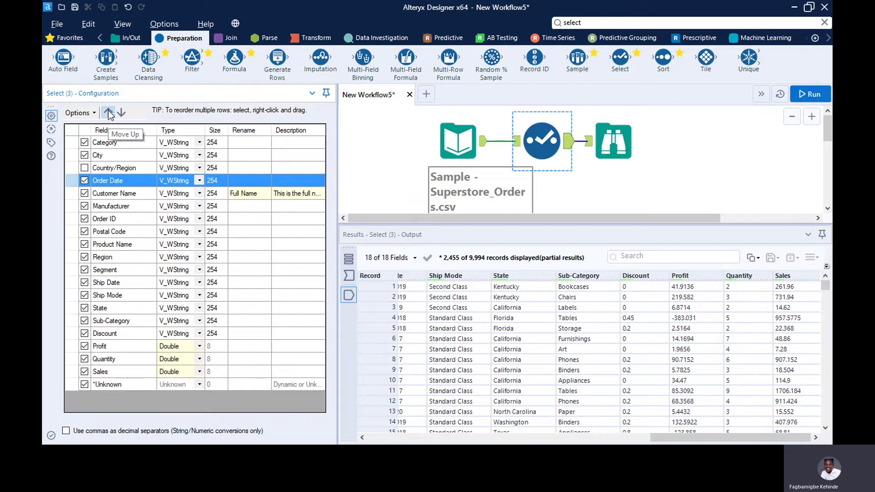
{"action": "left_click", "coordinate": [108, 112]}
{"action": "left_click", "coordinate": [122, 112]}
{"action": "left_click", "coordinate": [122, 112]}
{"action": "left_click", "coordinate": [121, 113]}
{"action": "left_click", "coordinate": [122, 112]}
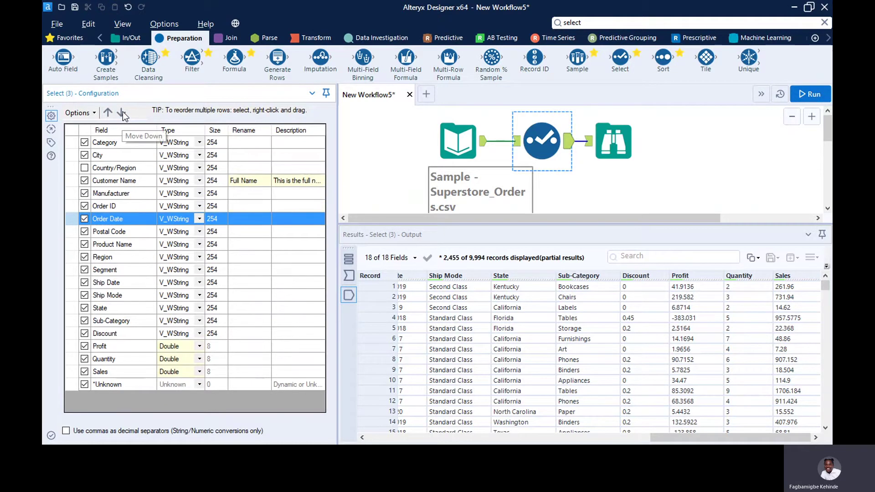
{"action": "left_click", "coordinate": [122, 113]}
{"action": "left_click", "coordinate": [121, 112]}
{"action": "left_click", "coordinate": [122, 113]}
{"action": "left_click", "coordinate": [121, 113]}
{"action": "left_click", "coordinate": [121, 113]}
{"action": "left_click", "coordinate": [122, 112]}
{"action": "left_click", "coordinate": [122, 112]}
{"action": "left_click", "coordinate": [122, 112]}
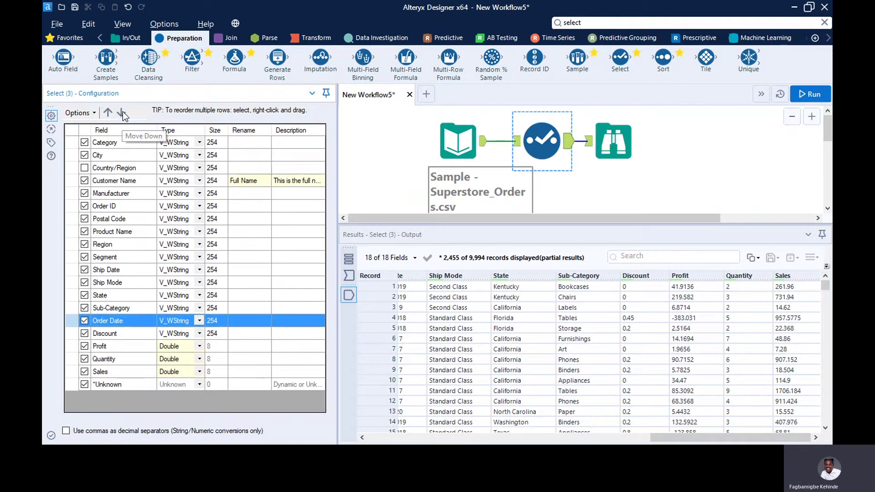
{"action": "left_click", "coordinate": [122, 113]}
{"action": "left_click", "coordinate": [122, 113]}
{"action": "left_click", "coordinate": [122, 112]}
{"action": "left_click", "coordinate": [122, 113]}
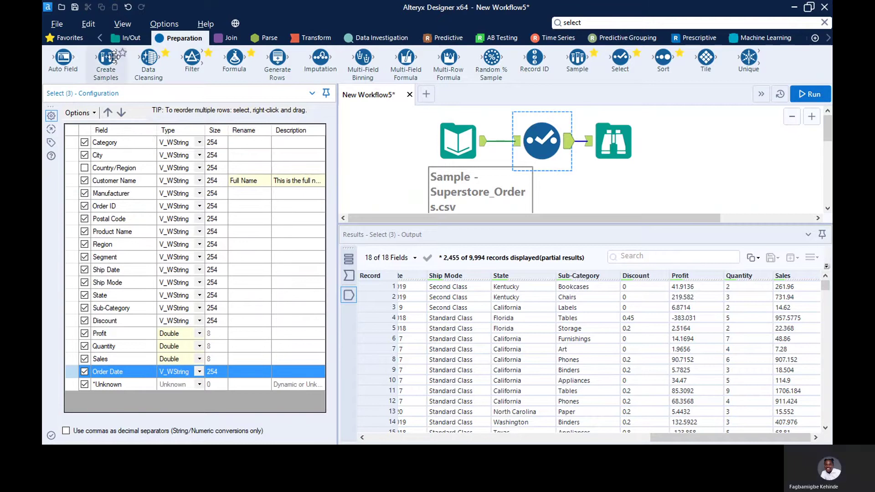
{"action": "left_click", "coordinate": [108, 113]}
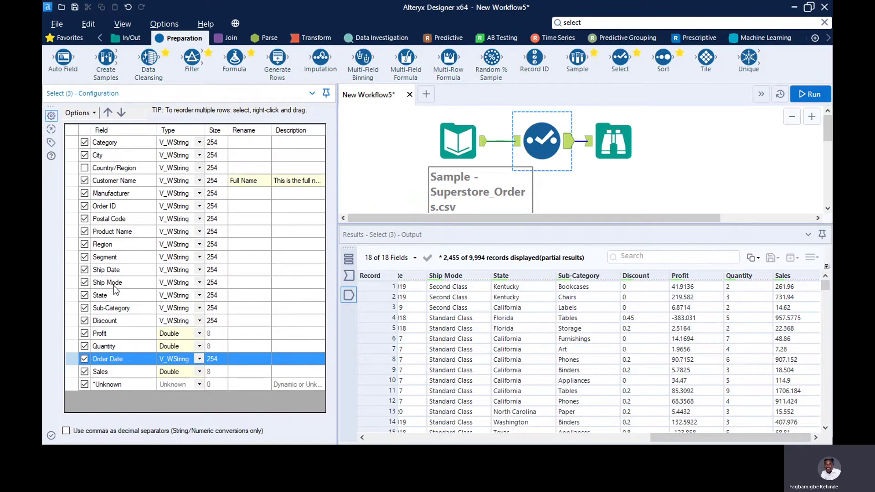
Move the Manufacturer field directly below Ship Date in the Select tool's field list.
{"action": "left_click", "coordinate": [111, 193]}
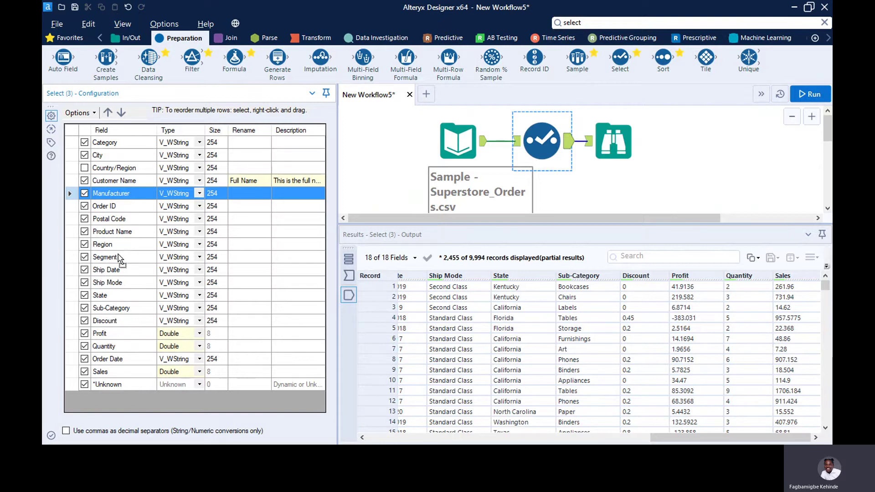
{"action": "left_click_drag", "start_coordinate": [114, 279], "coordinate": [116, 292]}
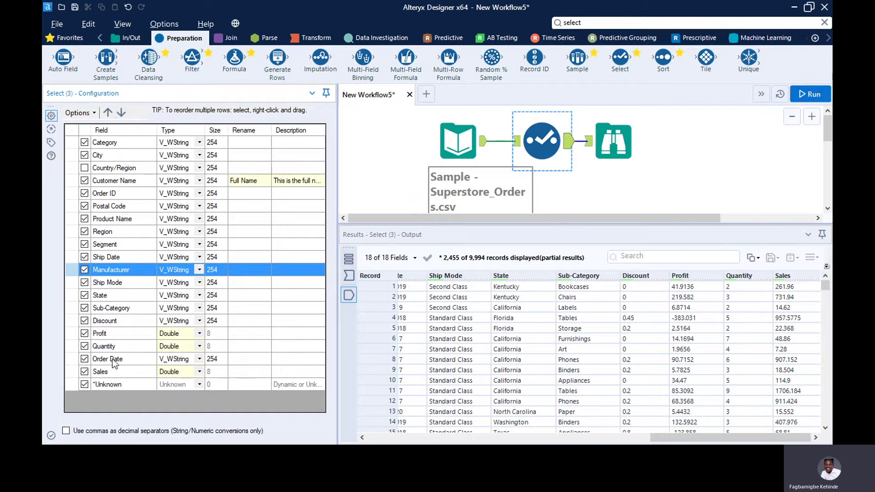
Move the Profit field directly below Sales in the Select tool and run the workflow.
{"action": "left_click", "coordinate": [117, 335]}
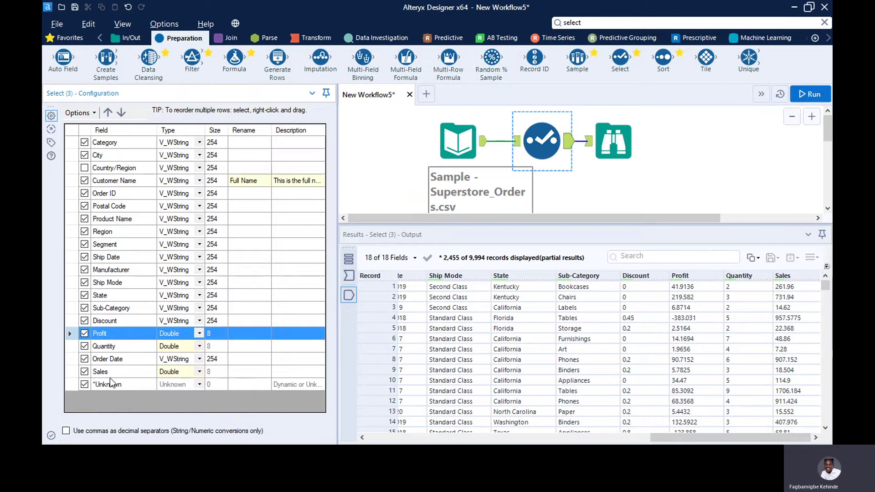
{"action": "left_click", "coordinate": [121, 113]}
{"action": "left_click", "coordinate": [121, 113]}
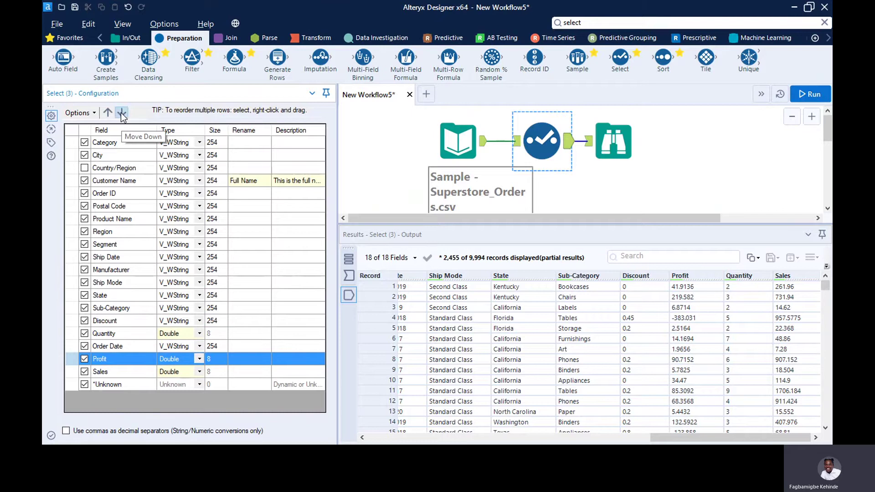
{"action": "left_click", "coordinate": [121, 113]}
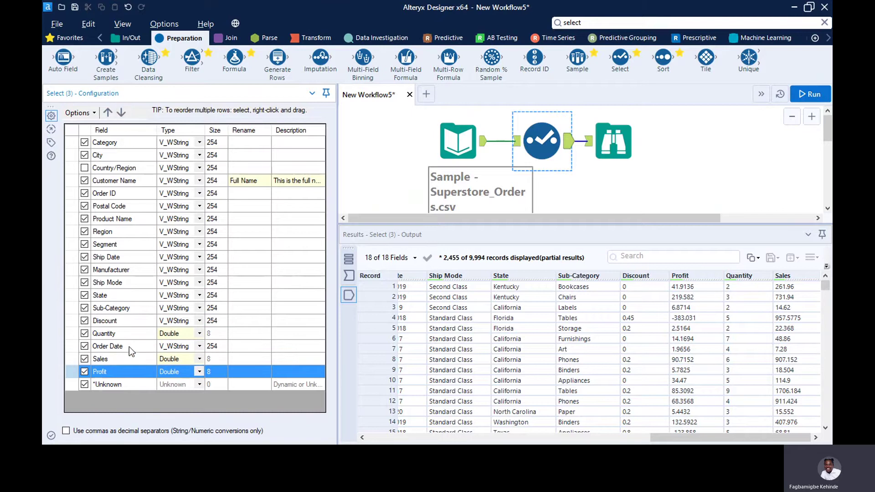
{"action": "left_click", "coordinate": [627, 137], "text": "ctrl"}
{"action": "left_click", "coordinate": [813, 94]}
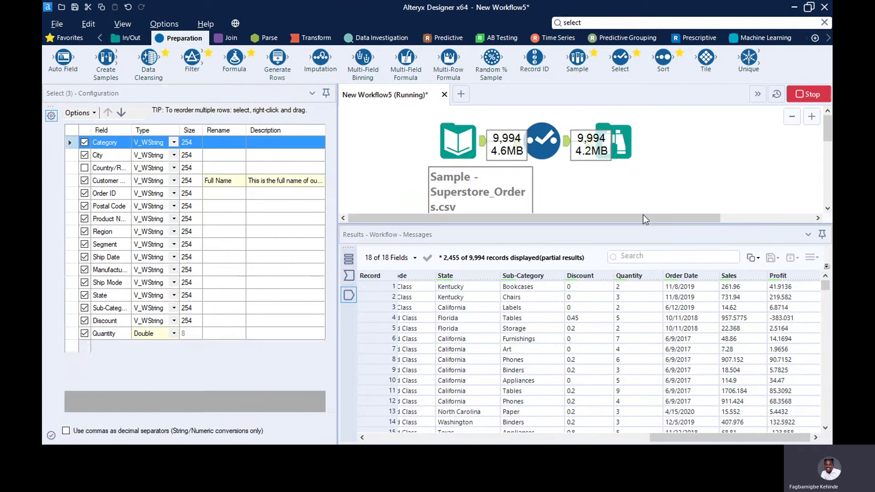
Shift the Select tool on the canvas slightly closer to the Superstore orders input tool.
{"action": "mouse_move", "coordinate": [644, 218]}
{"action": "left_mouse_down"}
{"action": "mouse_move", "coordinate": [718, 218]}
{"action": "mouse_move", "coordinate": [661, 219]}
{"action": "left_mouse_up"}
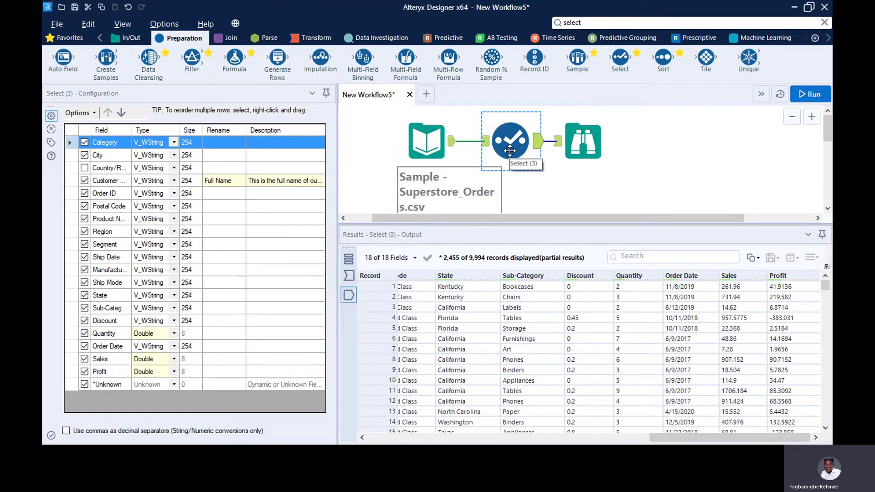
{"action": "scroll", "coordinate": [510, 151], "scroll_direction": "left", "scroll_amount": 1}
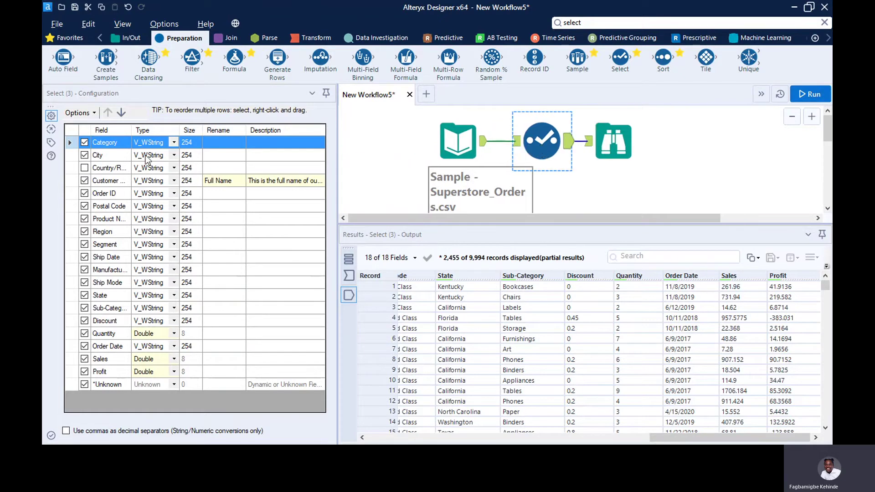
{"action": "left_click", "coordinate": [489, 158], "text": "ctrl"}
{"action": "left_click", "coordinate": [543, 150]}
{"action": "left_click_drag", "start_coordinate": [544, 153], "coordinate": [532, 153]}
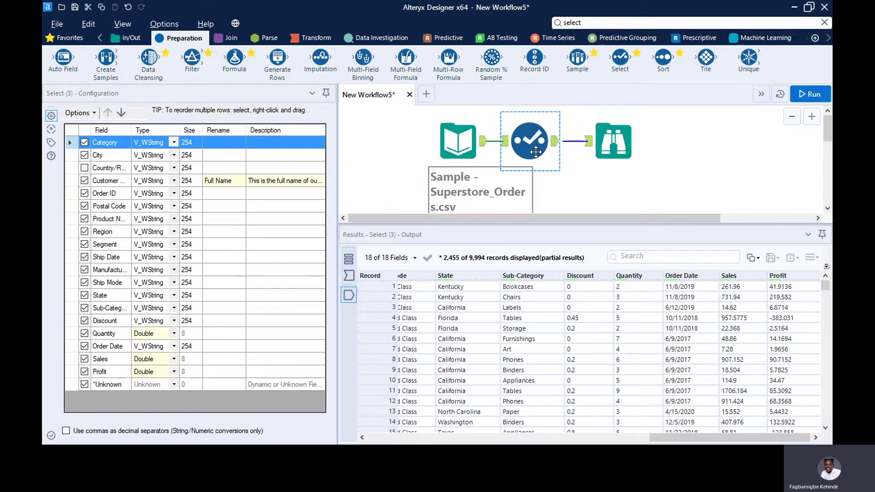
Deselect all fields in the Select tool at once and select them all again.
{"action": "left_click", "coordinate": [95, 113]}
{"action": "mouse_move", "coordinate": [145, 142]}
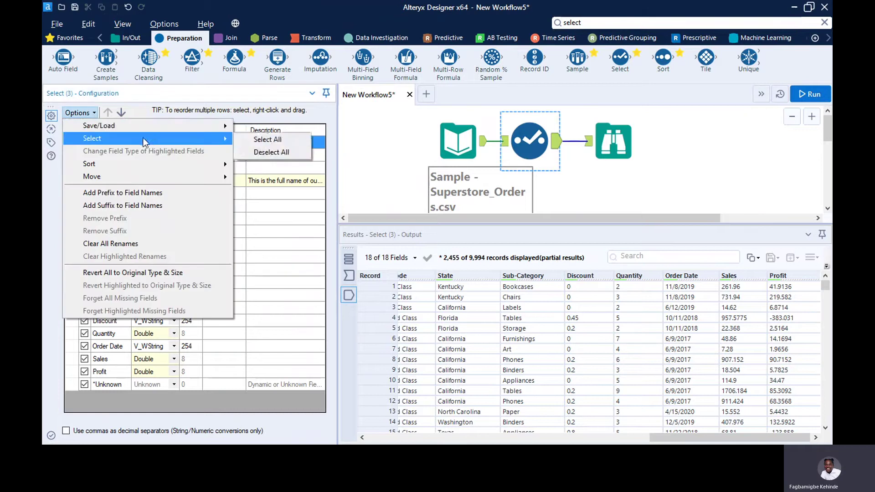
{"action": "left_click", "coordinate": [258, 152]}
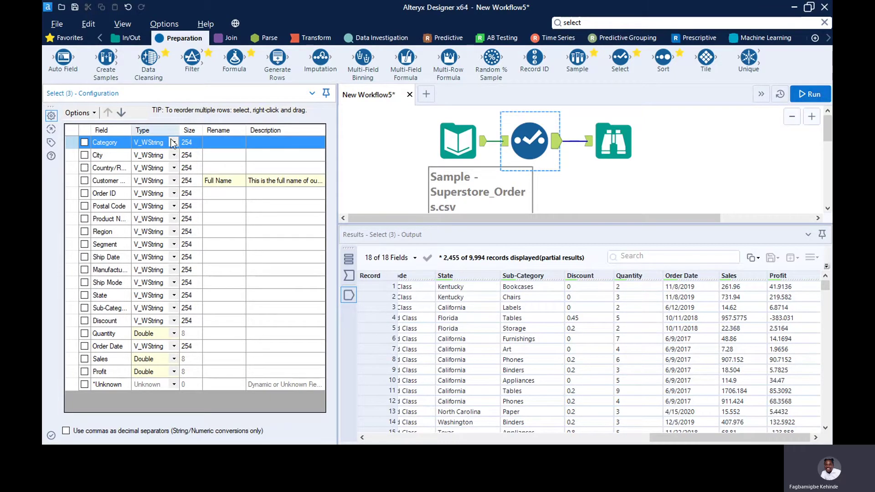
{"action": "left_click", "coordinate": [78, 112]}
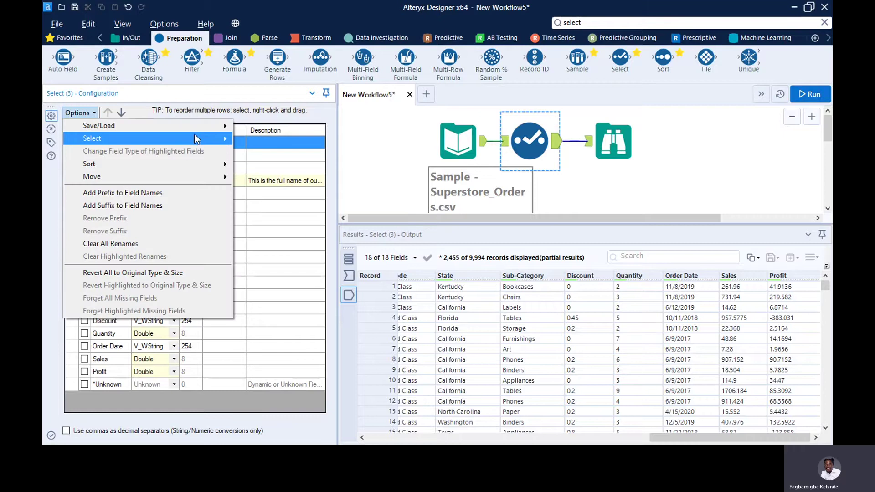
{"action": "left_click", "coordinate": [253, 139]}
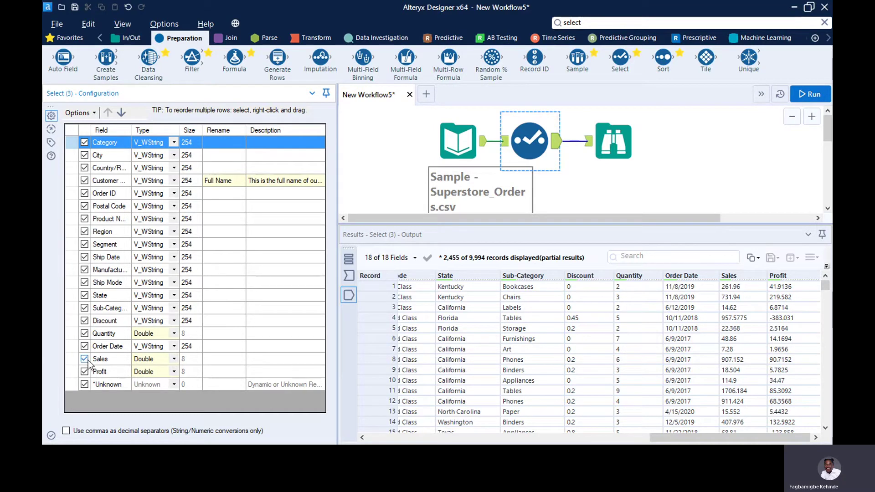
Exclude the Country/Region, Customer Name, Order ID, Postal Code and Product Name fields one by one in the Select tool.
{"action": "left_click", "coordinate": [85, 167]}
{"action": "left_click", "coordinate": [84, 180]}
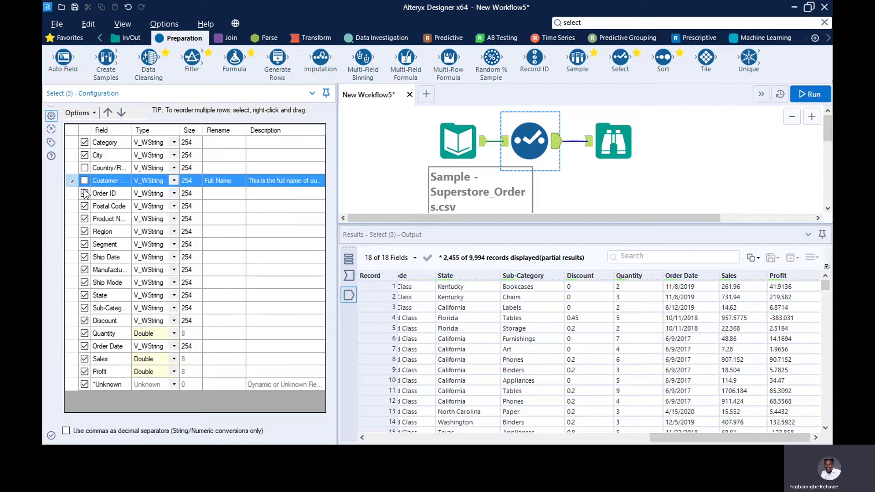
{"action": "left_click", "coordinate": [84, 194]}
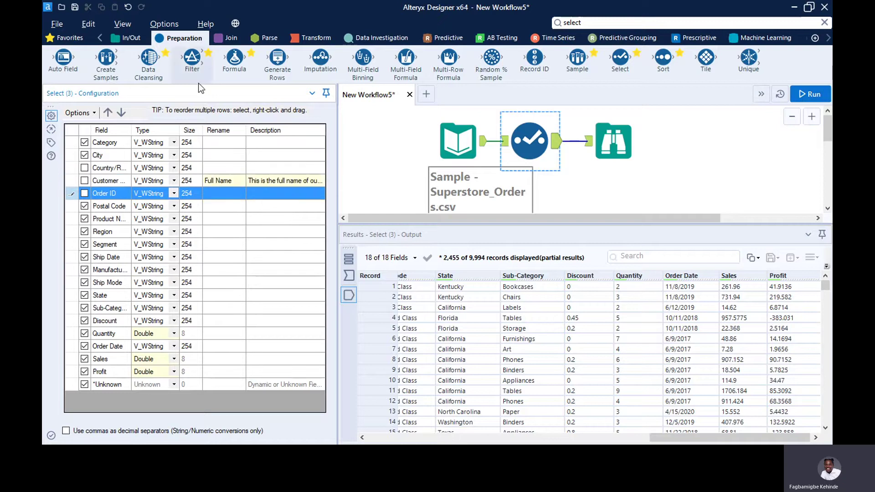
{"action": "left_click", "coordinate": [83, 206]}
{"action": "left_click", "coordinate": [85, 219]}
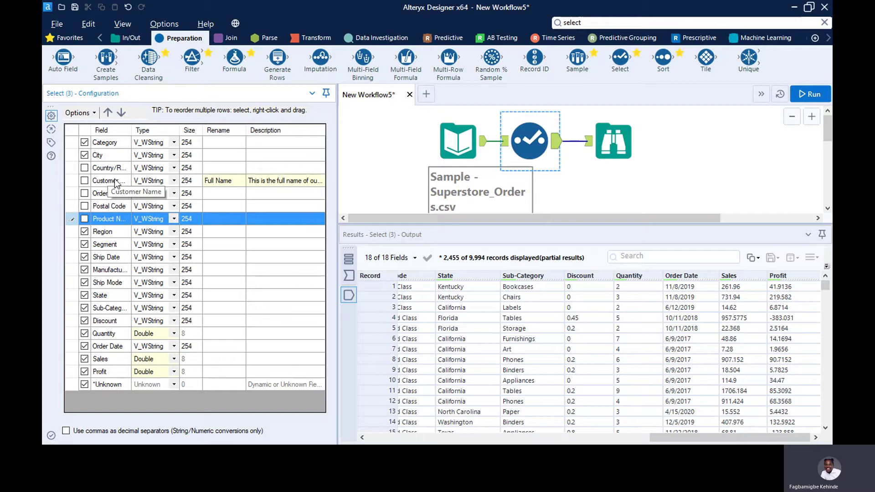
Deselect all fields in the Select tool, include only City and Sales, and run the workflow.
{"action": "left_click", "coordinate": [92, 112]}
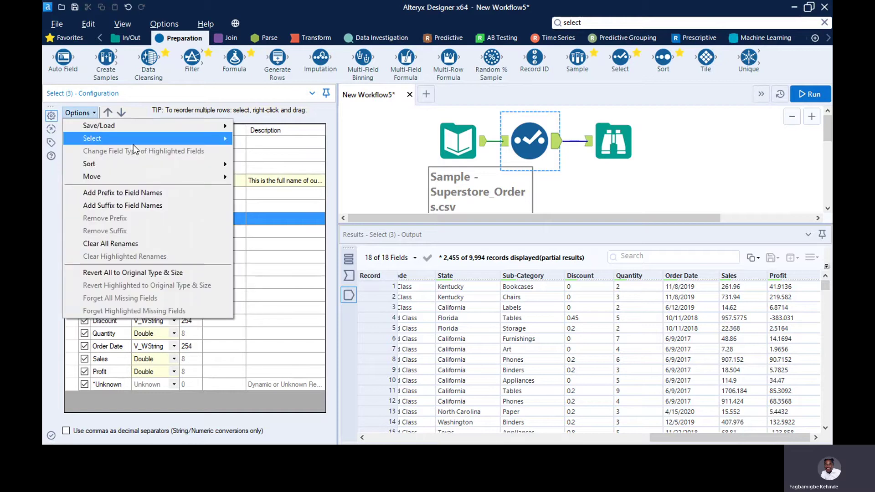
{"action": "mouse_move", "coordinate": [217, 137]}
{"action": "left_click", "coordinate": [263, 152]}
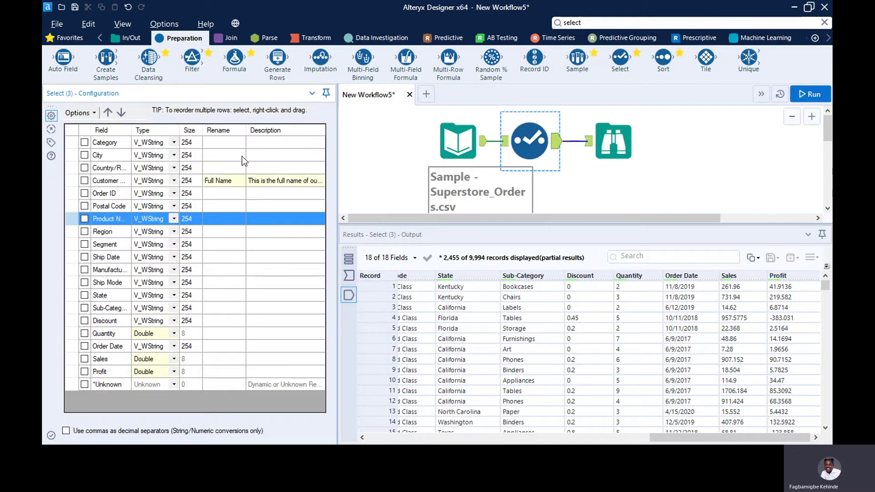
{"action": "left_click", "coordinate": [85, 155]}
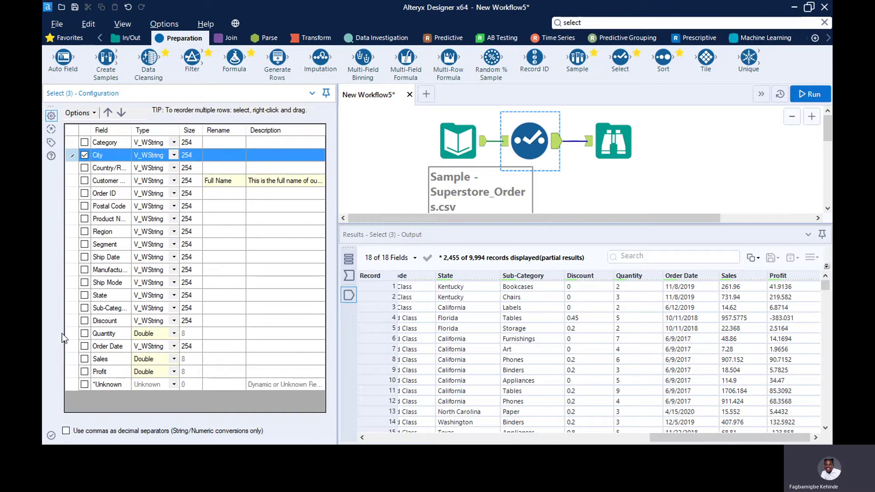
{"action": "left_click", "coordinate": [85, 359]}
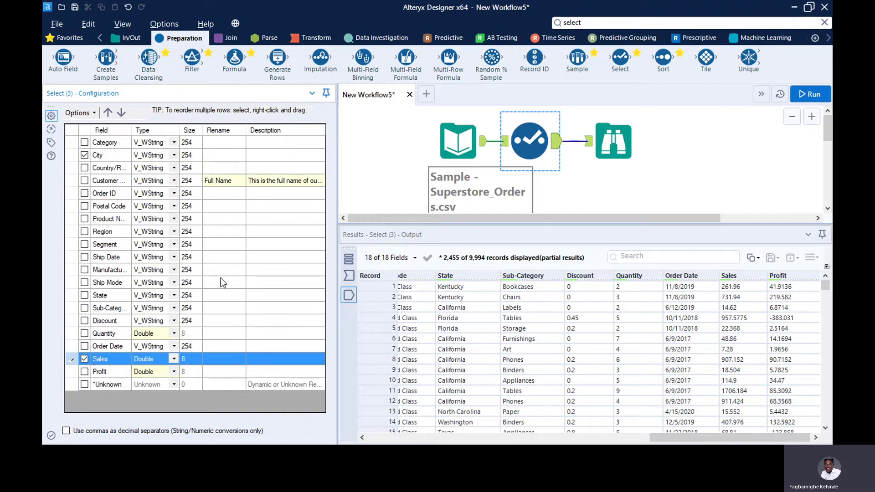
{"action": "left_click", "coordinate": [802, 95]}
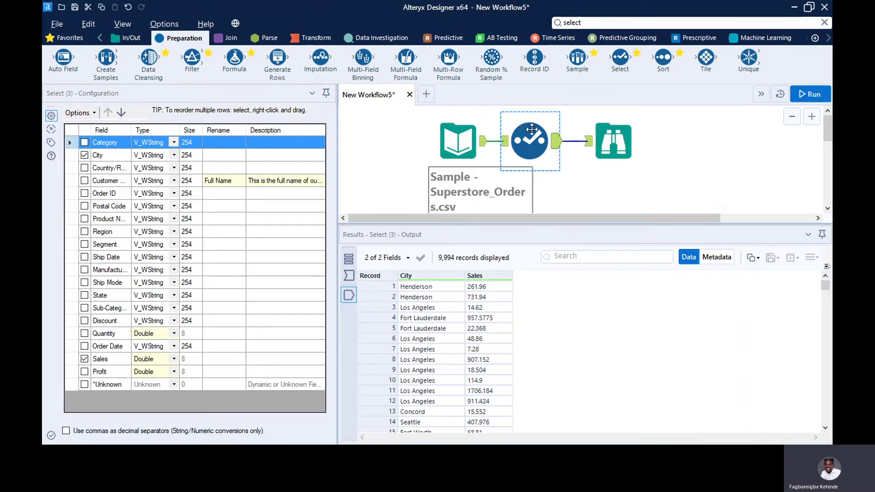
Select all fields in the Select tool at once and run the workflow.
{"action": "left_click", "coordinate": [95, 113]}
{"action": "mouse_move", "coordinate": [182, 139]}
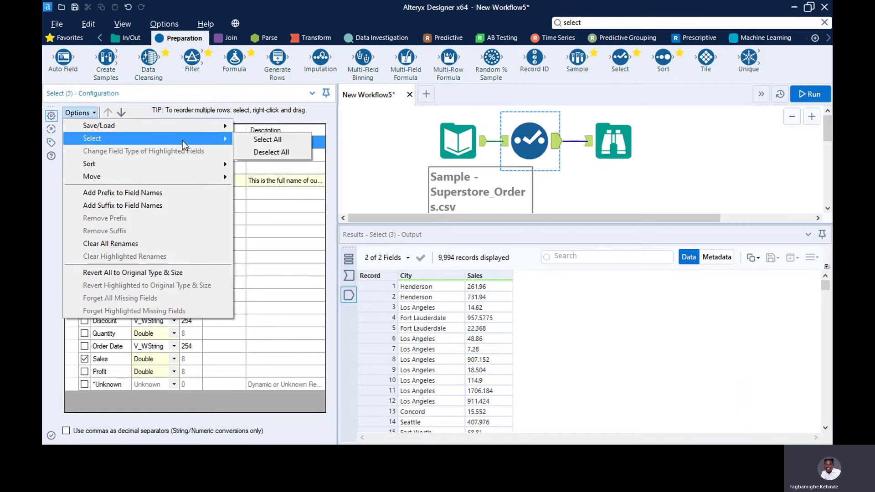
{"action": "left_click", "coordinate": [252, 138]}
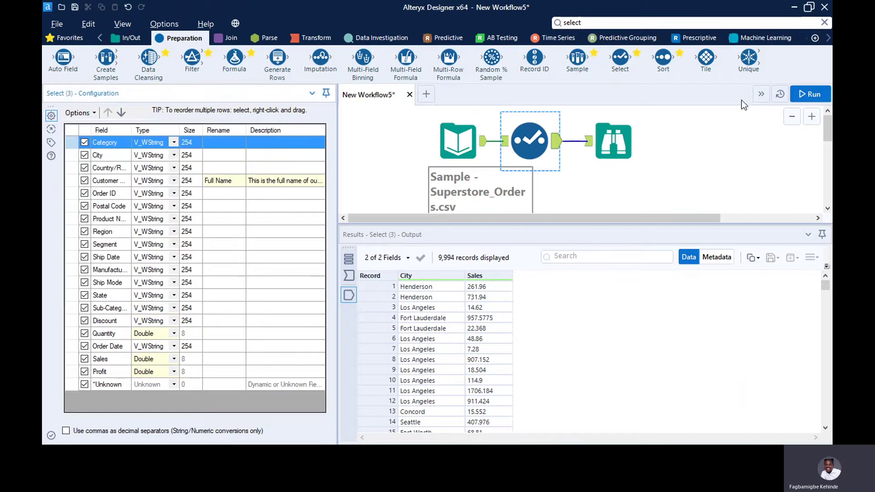
{"action": "left_click", "coordinate": [806, 95]}
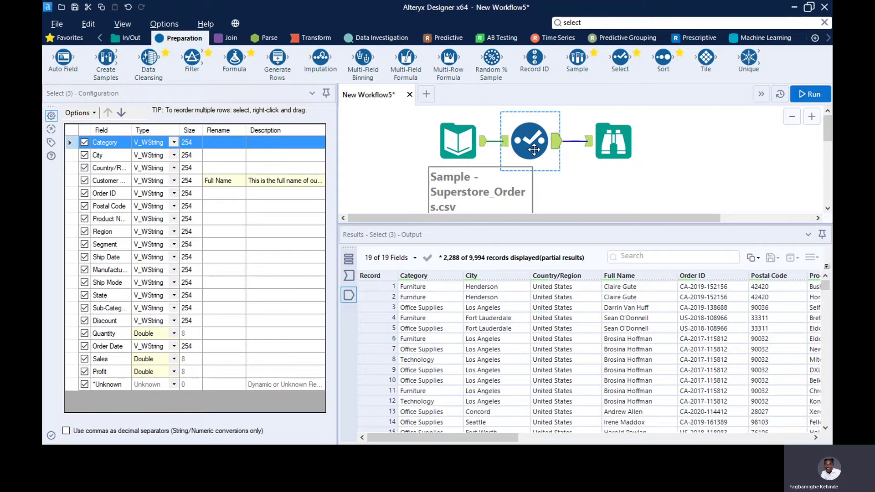
Exclude the Country/Region field in the Select tool and run the workflow.
{"action": "double_click", "coordinate": [132, 128]}
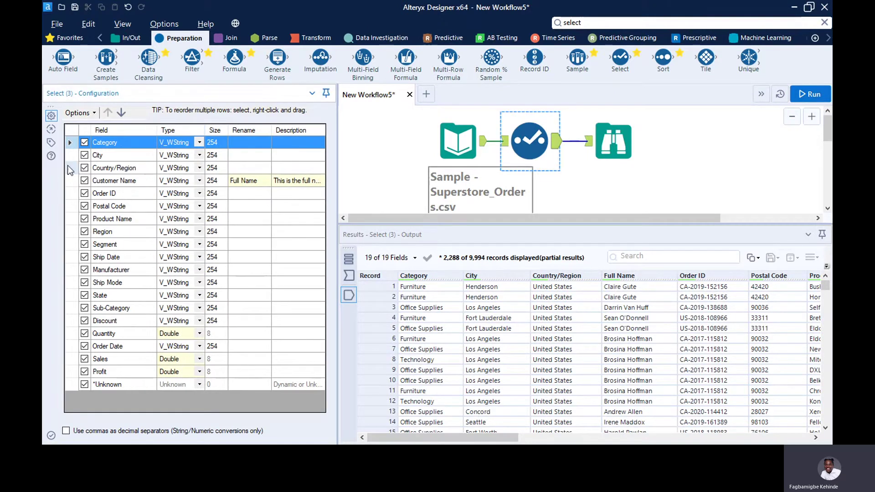
{"action": "left_click", "coordinate": [84, 167]}
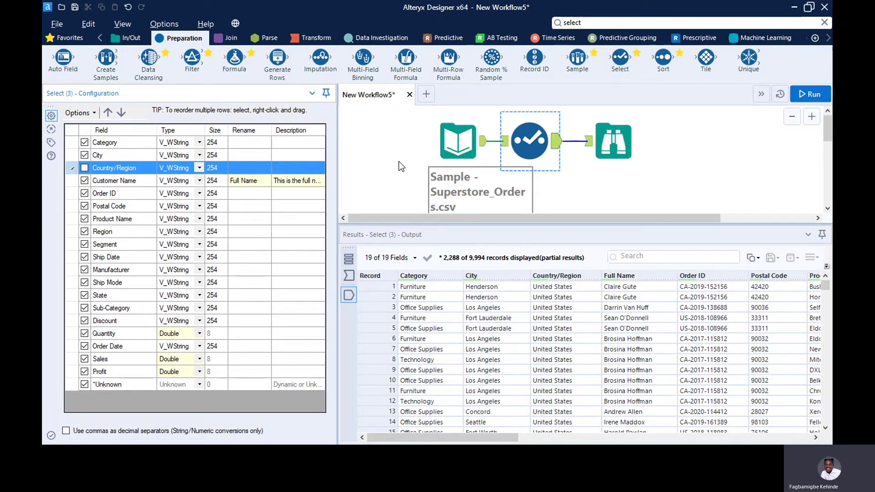
{"action": "key", "text": "ctrl+r"}
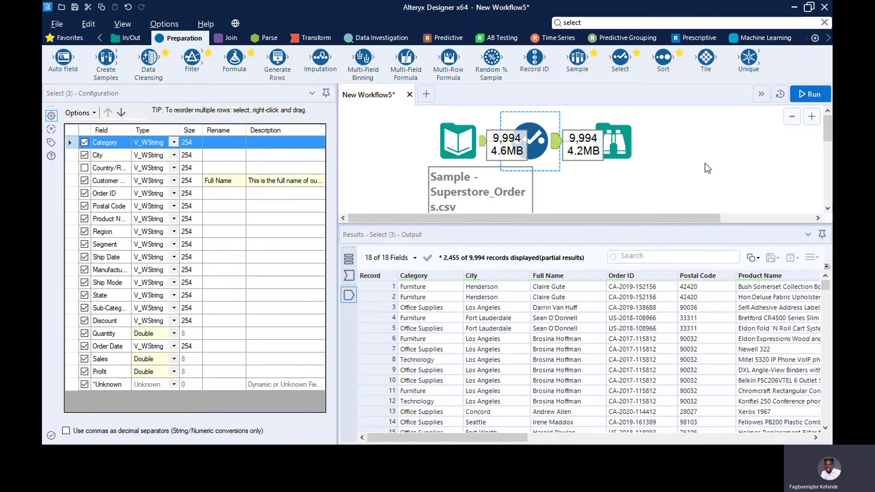
{"action": "left_click", "coordinate": [94, 114]}
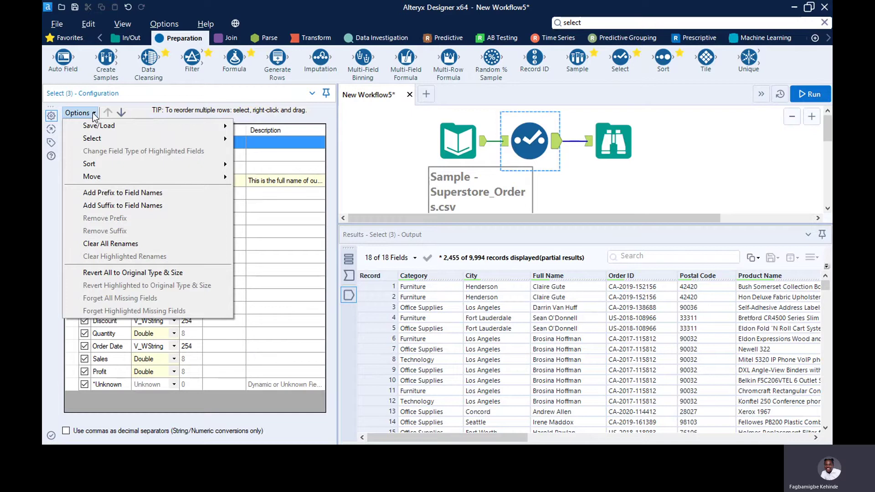
{"action": "mouse_move", "coordinate": [95, 167]}
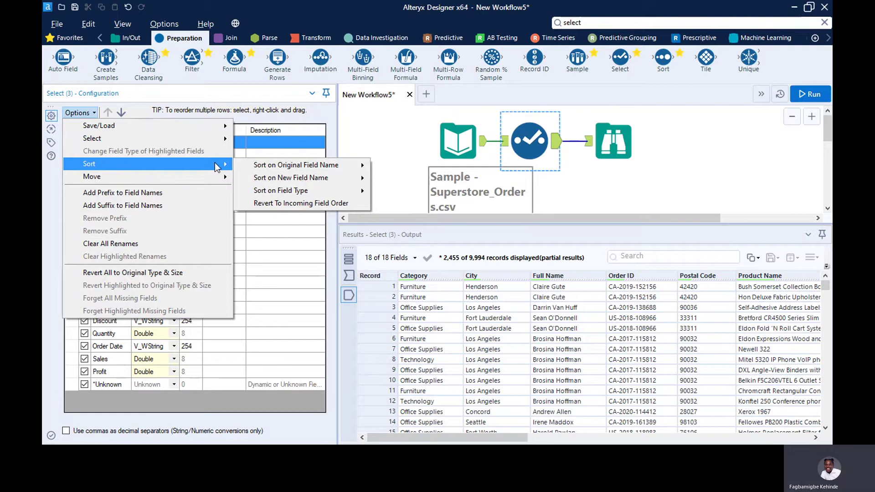
{"action": "left_click", "coordinate": [217, 360]}
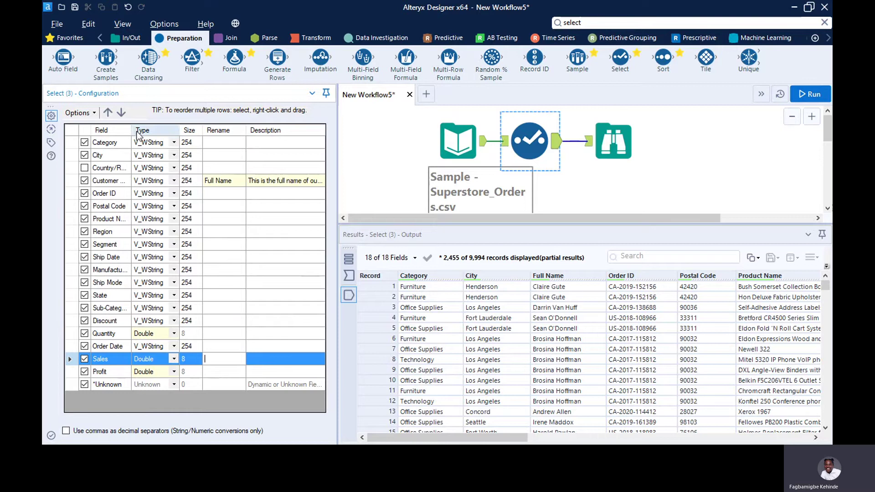
Rename the Ship Date field to Departure Date, then run the workflow and find the renamed column in the results.
{"action": "left_click_drag", "start_coordinate": [132, 130], "coordinate": [171, 132]}
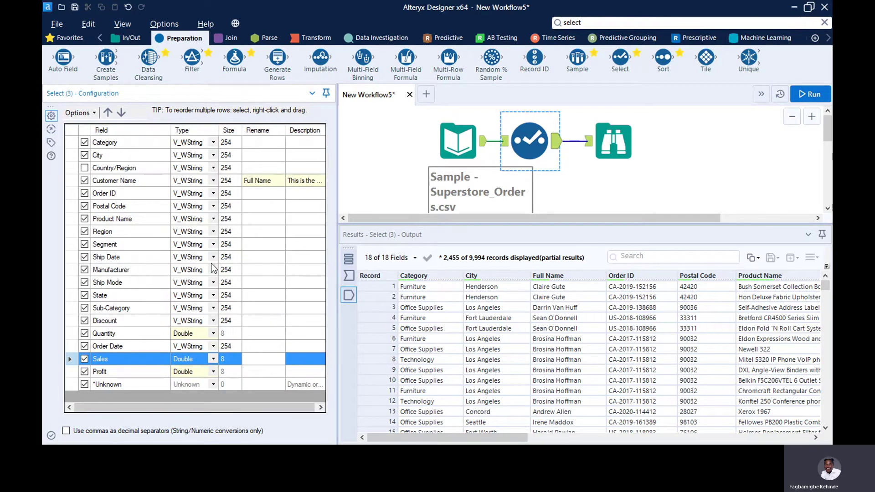
{"action": "left_click", "coordinate": [255, 257]}
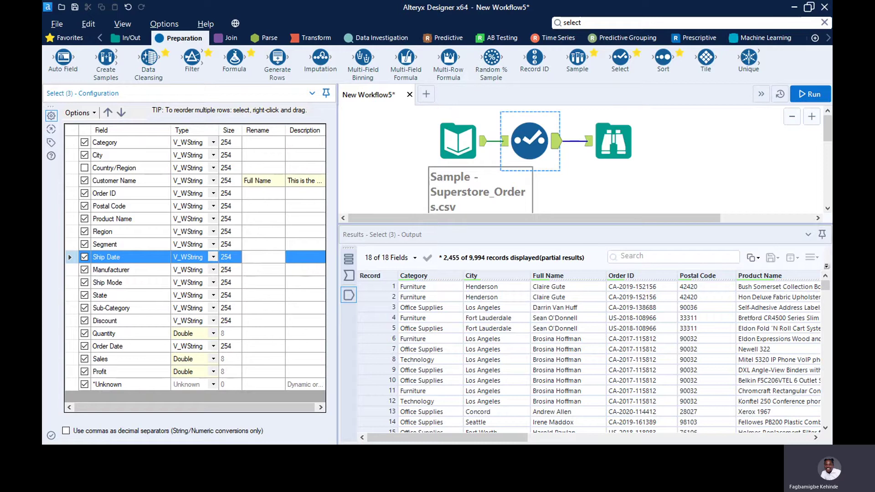
{"action": "type", "text": "Departure Date"}
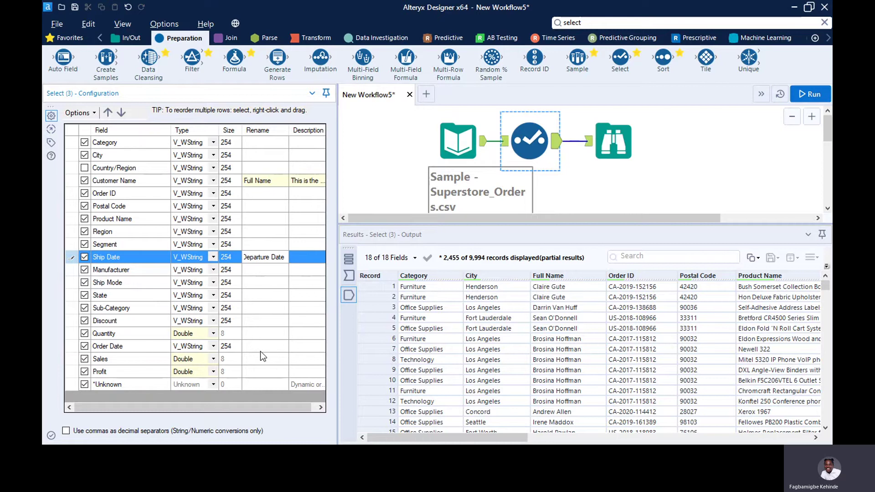
{"action": "left_click_drag", "start_coordinate": [534, 212], "coordinate": [647, 112]}
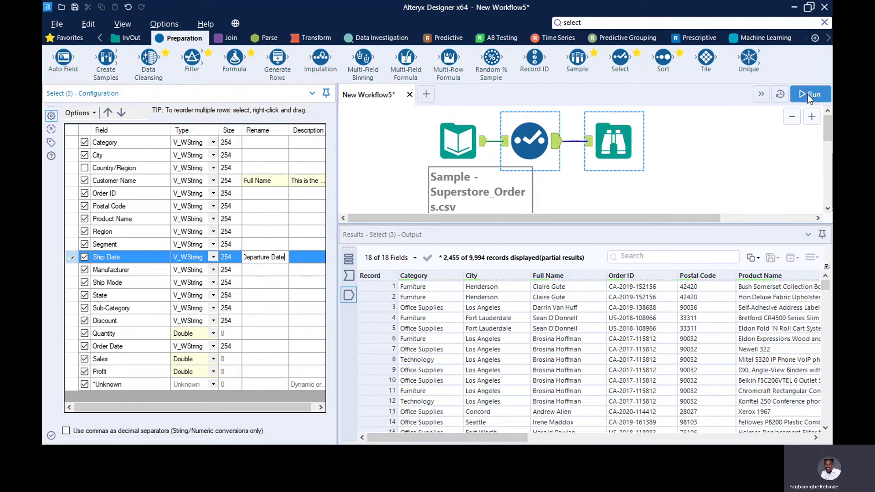
{"action": "left_click", "coordinate": [790, 104]}
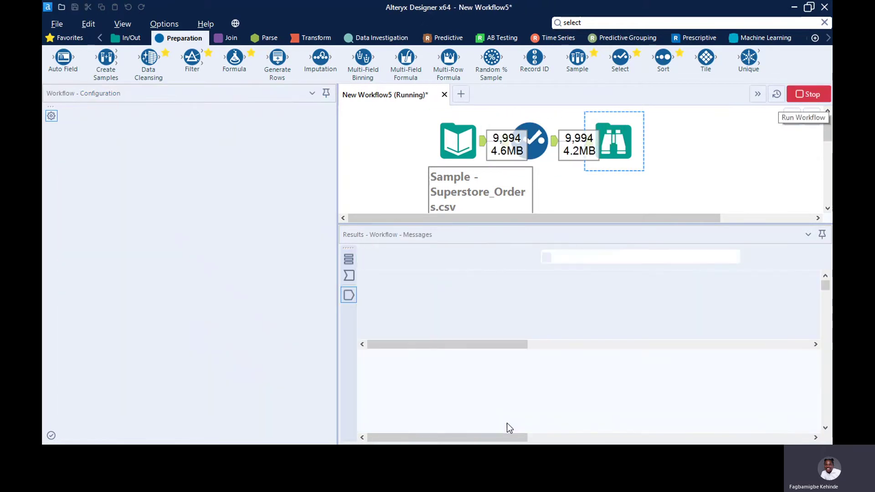
{"action": "left_click_drag", "start_coordinate": [511, 440], "coordinate": [673, 441]}
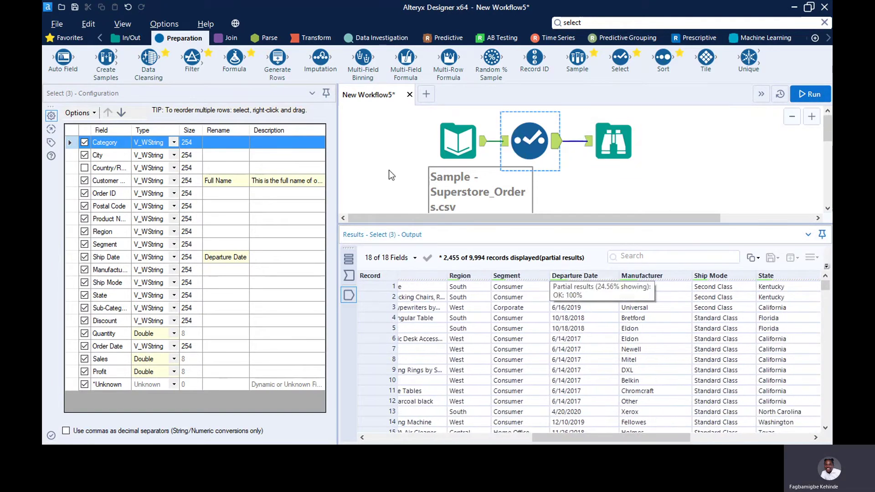
Sort the Select tool's fields on original field name in descending order and widen the Field column to show full names.
{"action": "left_click", "coordinate": [79, 112]}
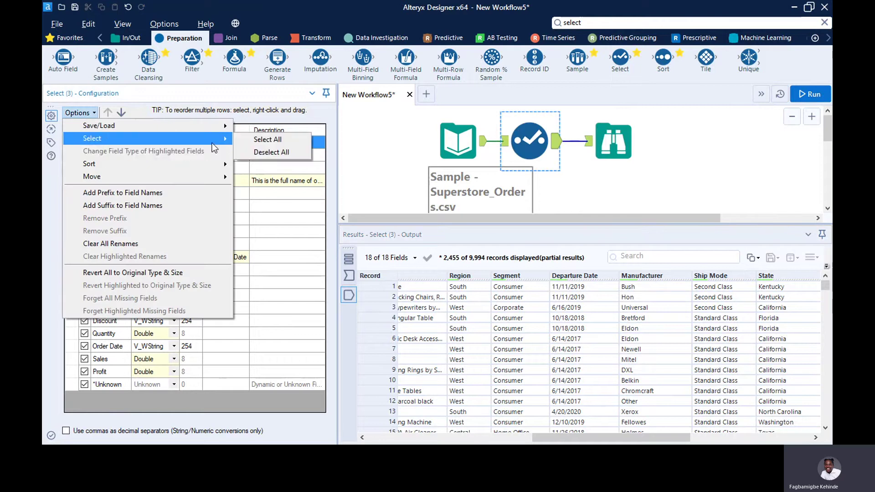
{"action": "mouse_move", "coordinate": [234, 163]}
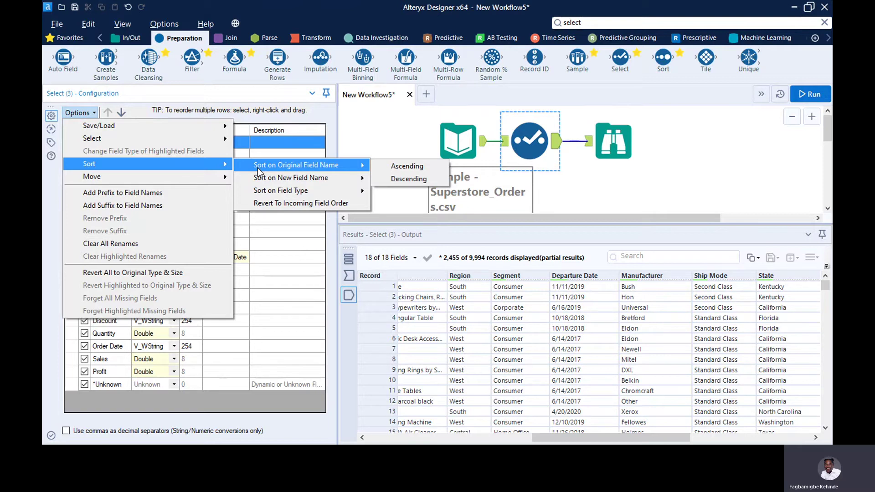
{"action": "left_click", "coordinate": [389, 179]}
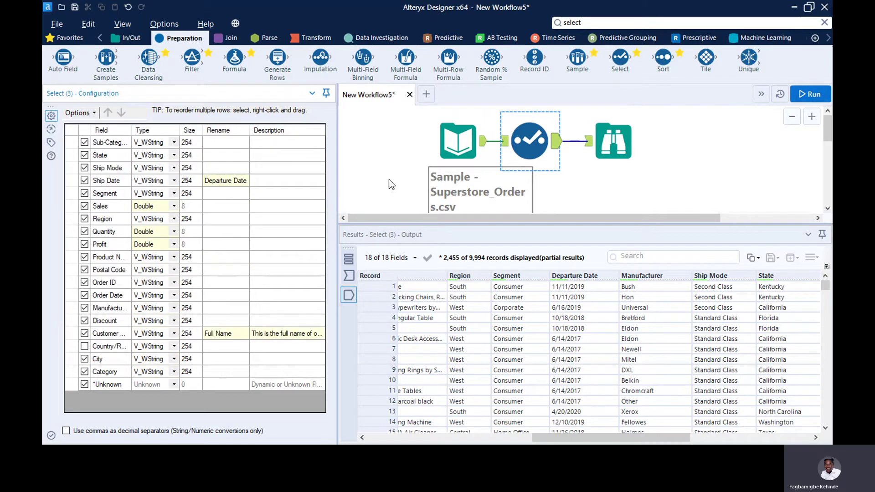
{"action": "left_click", "coordinate": [552, 437]}
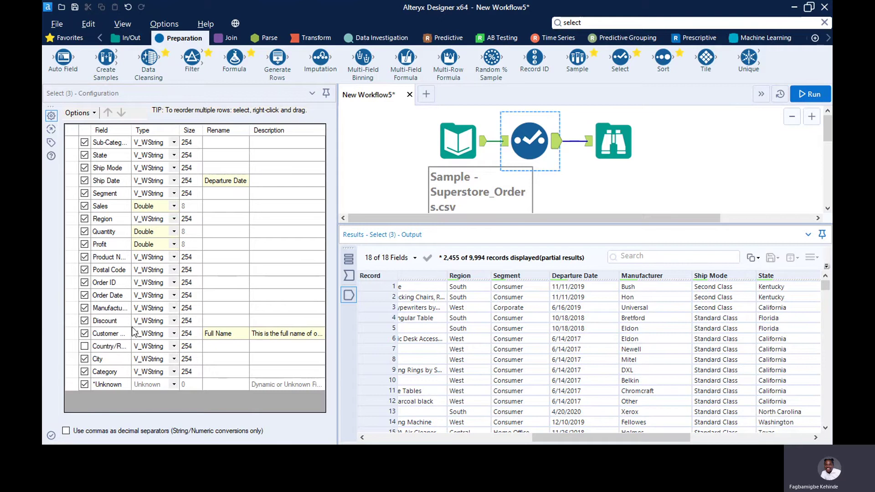
{"action": "left_click", "coordinate": [162, 124]}
{"action": "left_click_drag", "start_coordinate": [163, 124], "coordinate": [184, 124]}
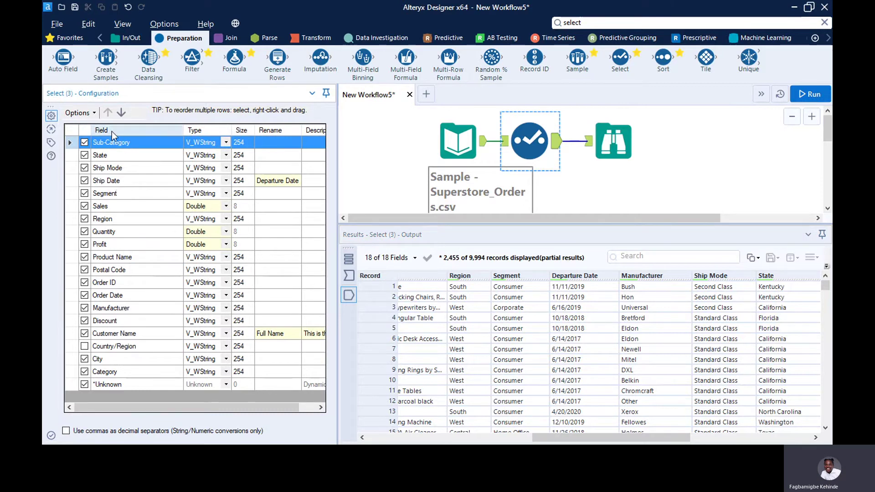
Run the workflow and examine the column order across the Select tool's output.
{"action": "left_click", "coordinate": [466, 122]}
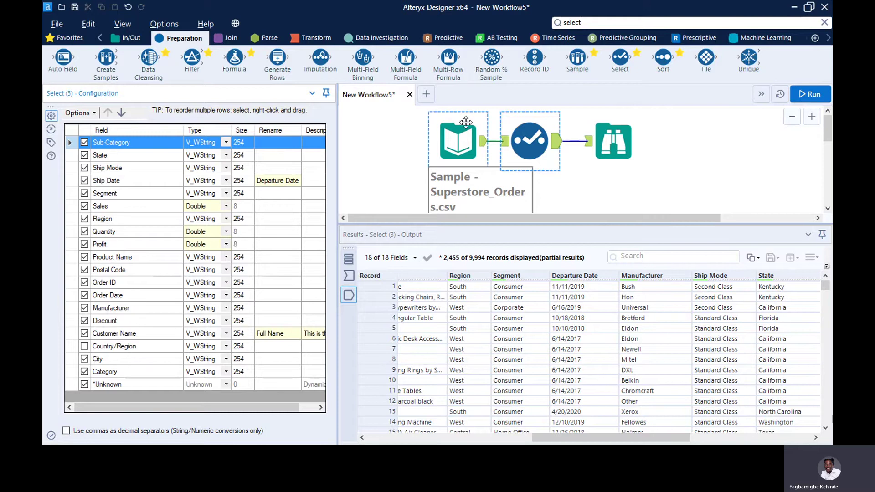
{"action": "left_click", "coordinate": [802, 89]}
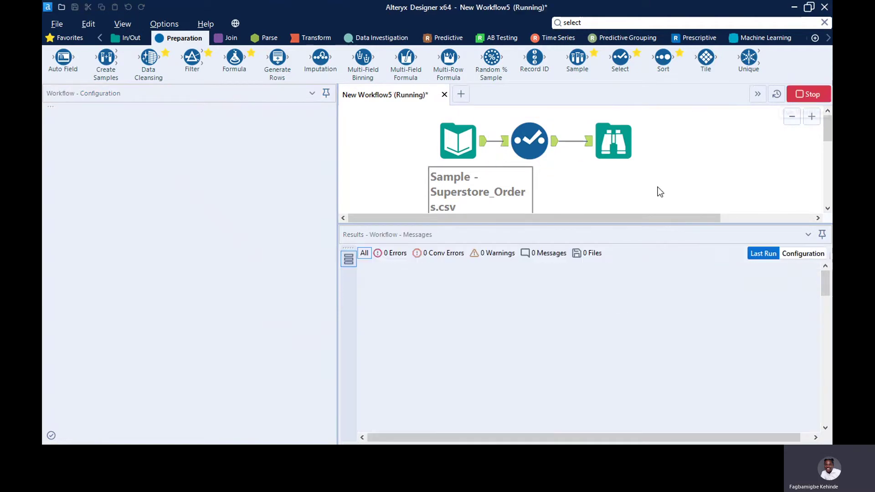
{"action": "left_click", "coordinate": [529, 141]}
{"action": "left_click_drag", "start_coordinate": [534, 436], "coordinate": [735, 420]}
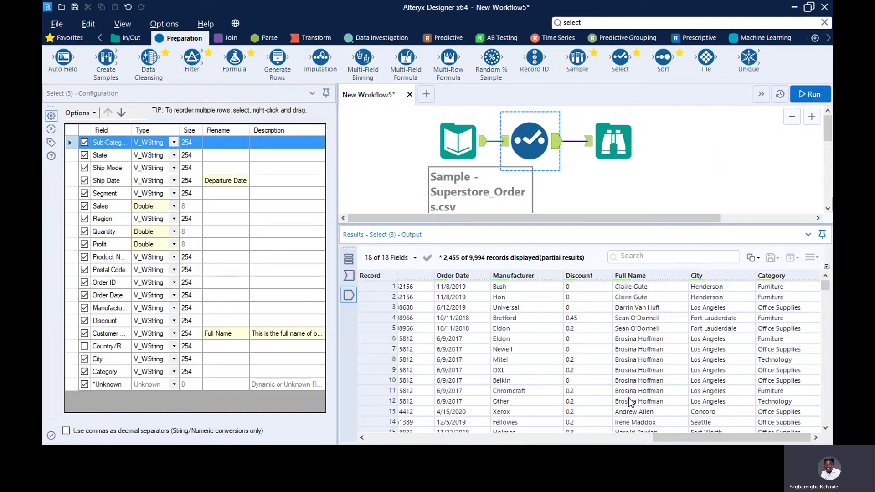
{"action": "left_click", "coordinate": [638, 381]}
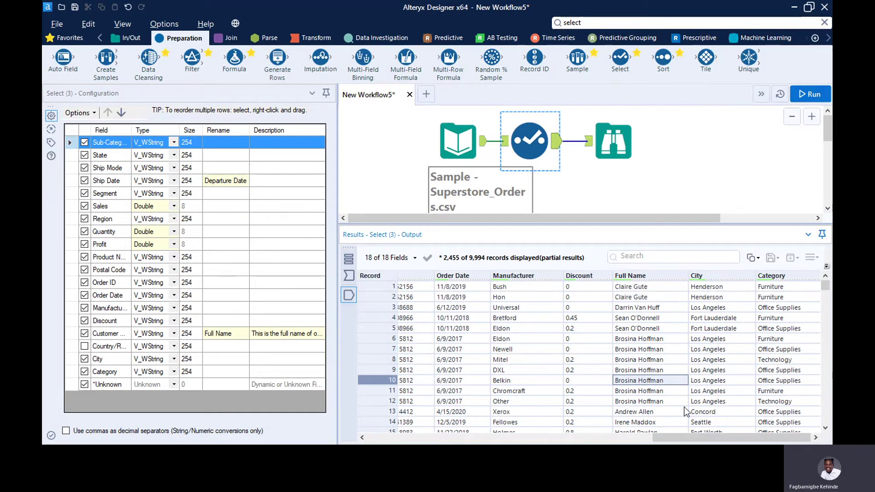
{"action": "left_click_drag", "start_coordinate": [686, 439], "coordinate": [424, 418]}
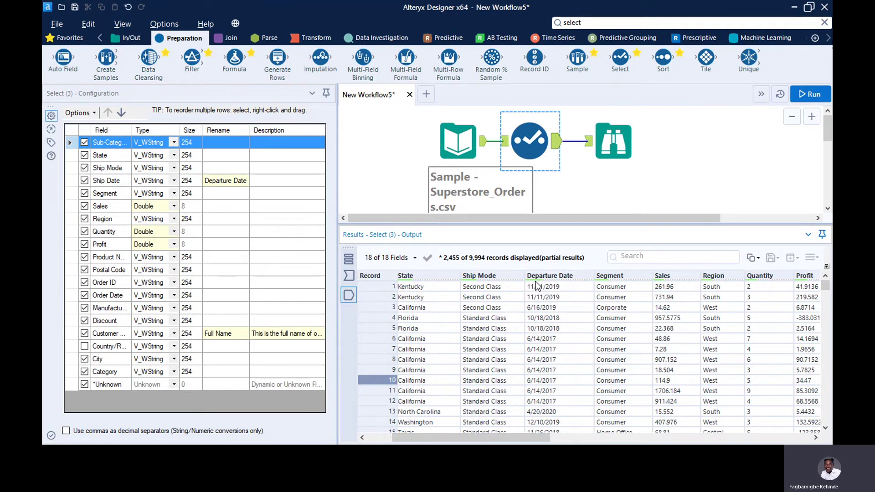
Sort the Select tool's fields on new field name in ascending order, then run the workflow and check the output columns from the start.
{"action": "left_click", "coordinate": [89, 111]}
{"action": "mouse_move", "coordinate": [190, 164]}
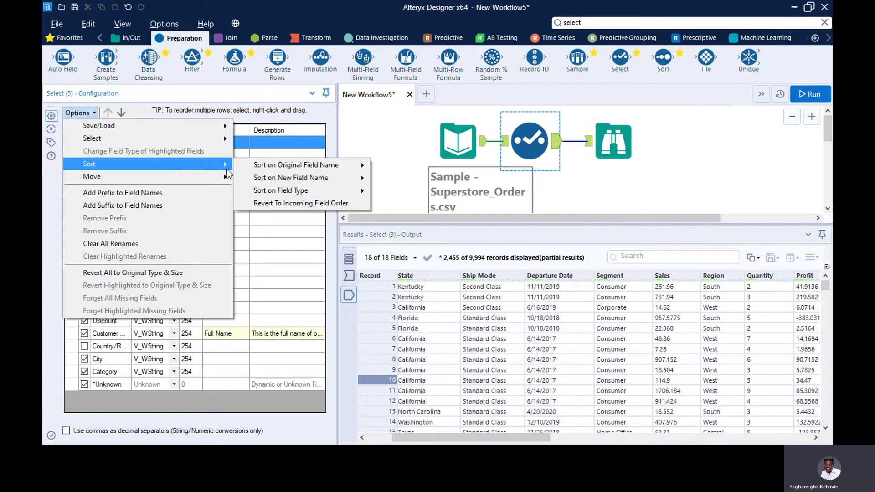
{"action": "mouse_move", "coordinate": [288, 180]}
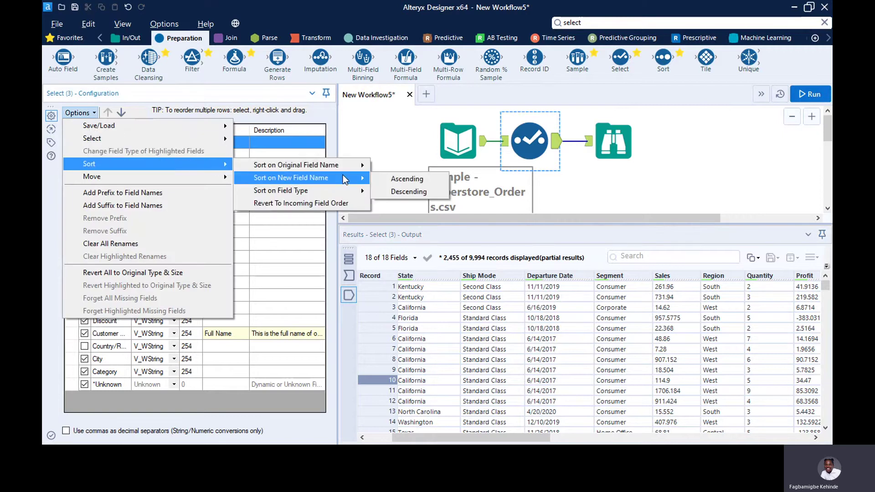
{"action": "left_click", "coordinate": [389, 181]}
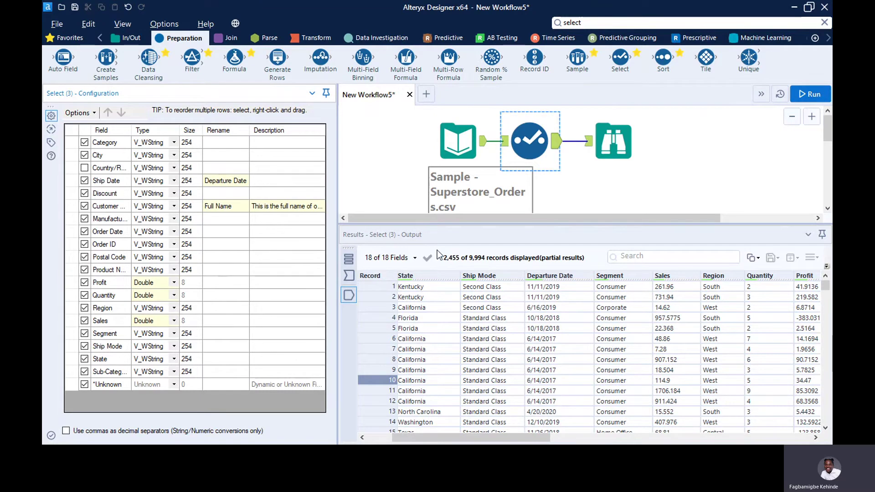
{"action": "left_click", "coordinate": [816, 92]}
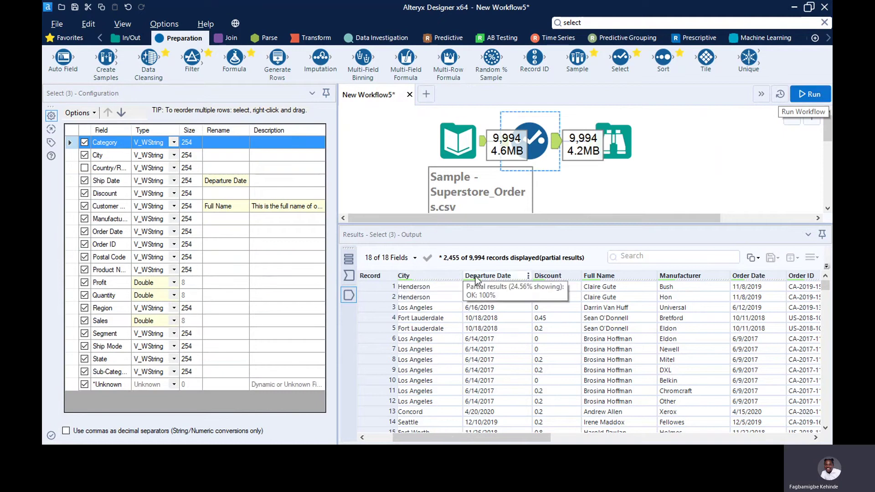
{"action": "left_click", "coordinate": [435, 431]}
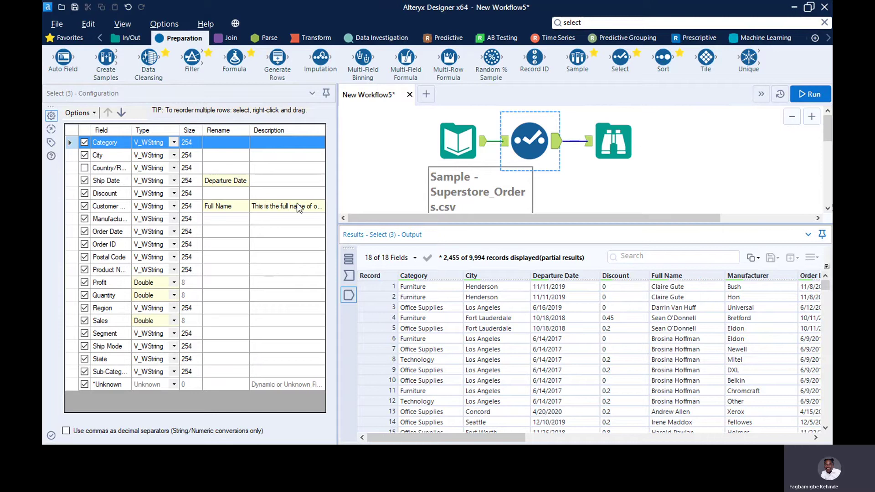
{"action": "left_click", "coordinate": [93, 114]}
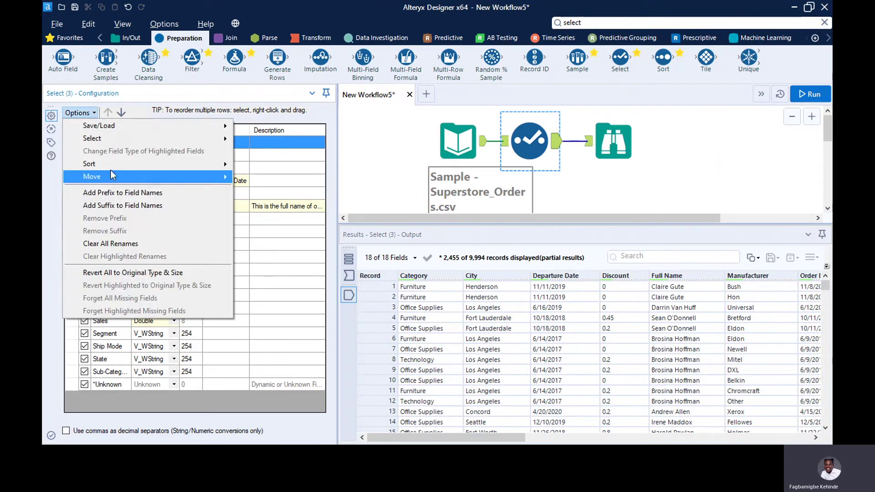
{"action": "mouse_move", "coordinate": [221, 164]}
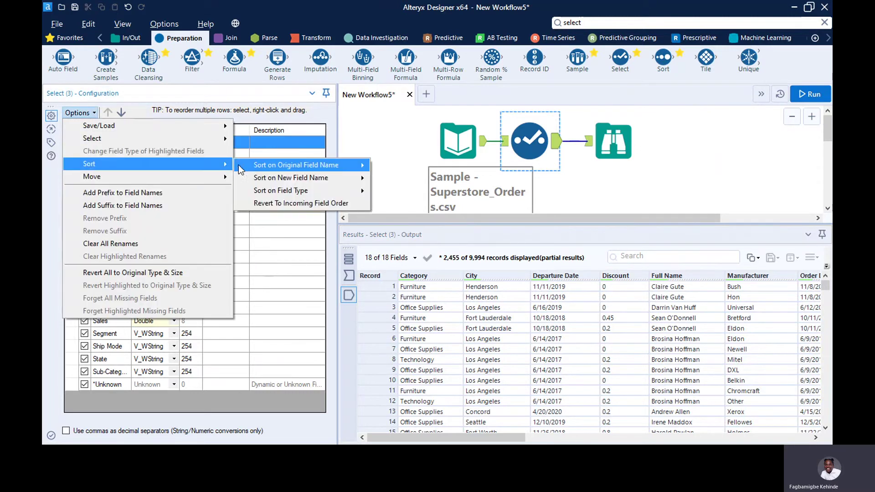
{"action": "mouse_move", "coordinate": [281, 195]}
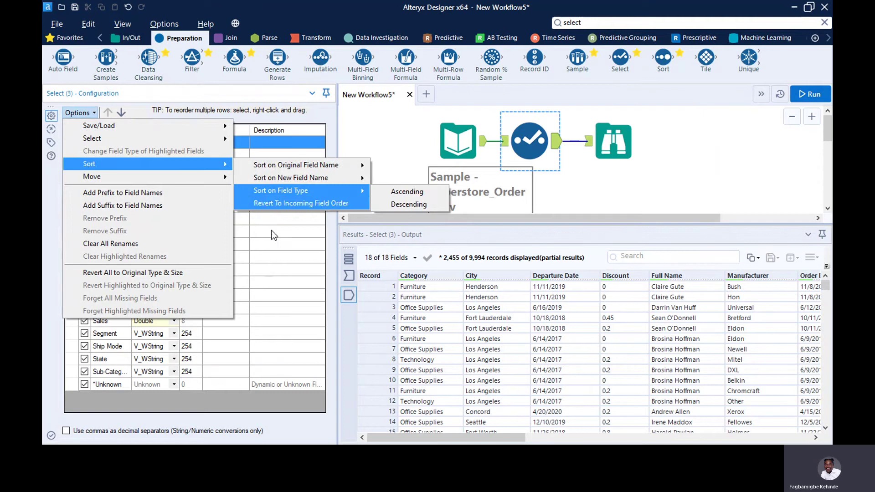
{"action": "left_click", "coordinate": [292, 203]}
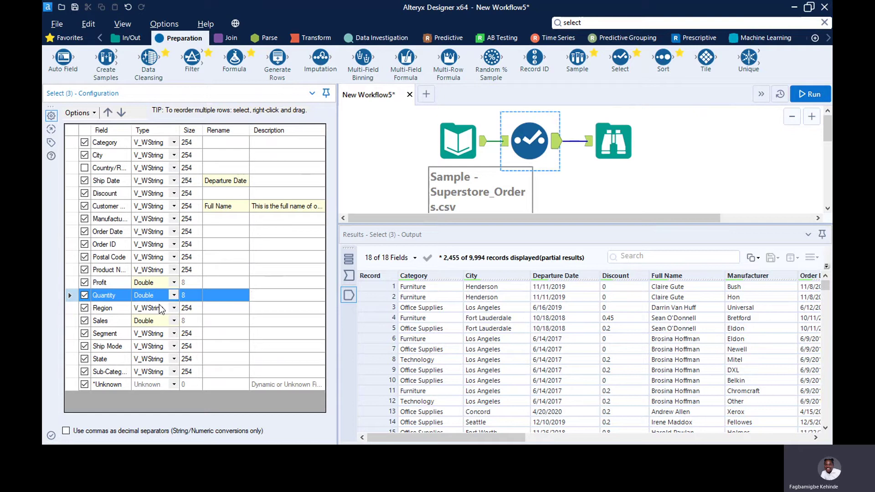
Change the Profit field's data type to Int64 and the Sales field's data type to Float.
{"action": "left_click", "coordinate": [174, 283]}
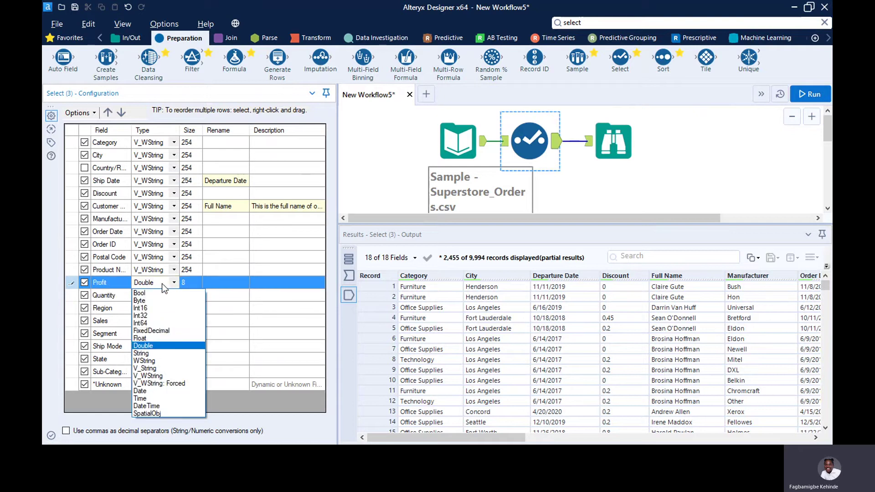
{"action": "left_click", "coordinate": [165, 324]}
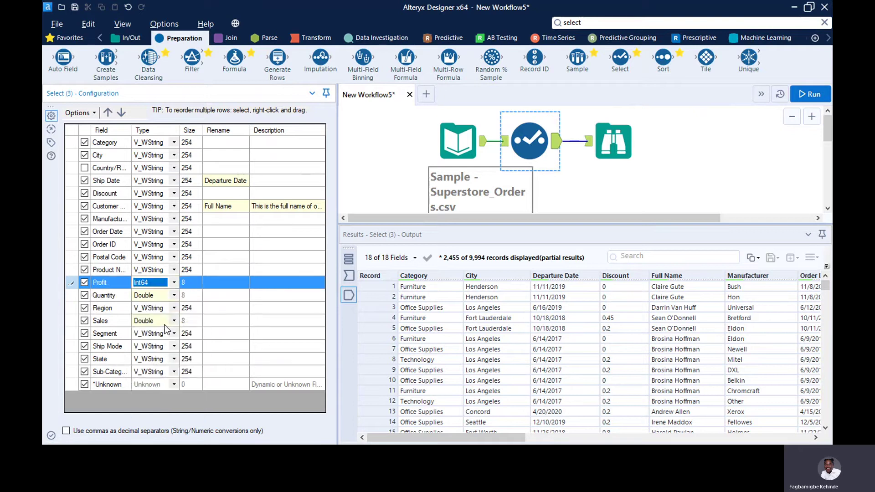
{"action": "left_click", "coordinate": [154, 345]}
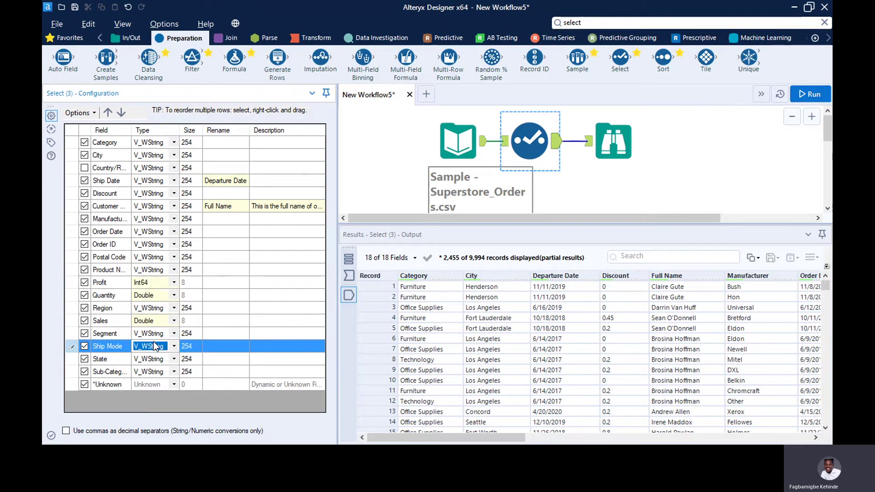
{"action": "left_click", "coordinate": [173, 322]}
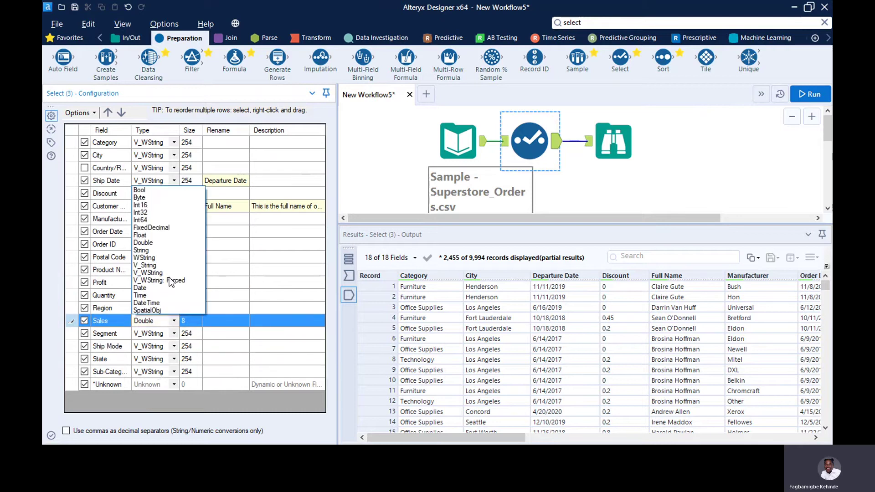
{"action": "left_click", "coordinate": [152, 234]}
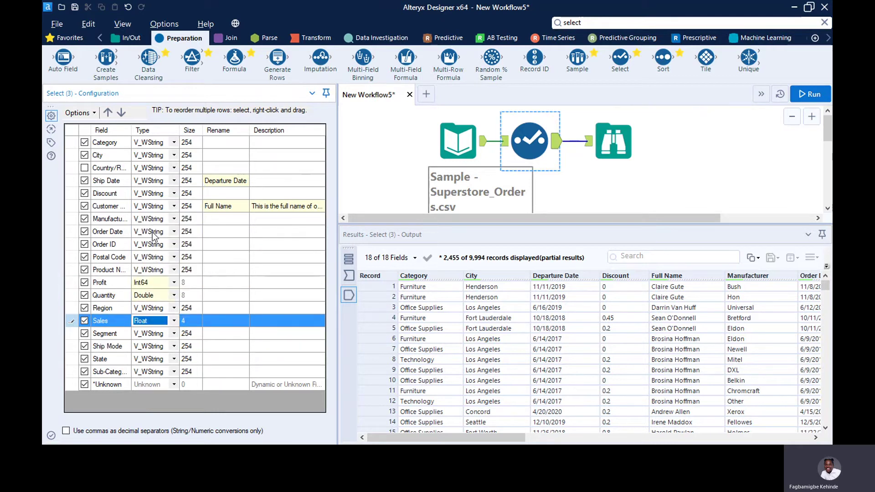
{"action": "left_click", "coordinate": [228, 271]}
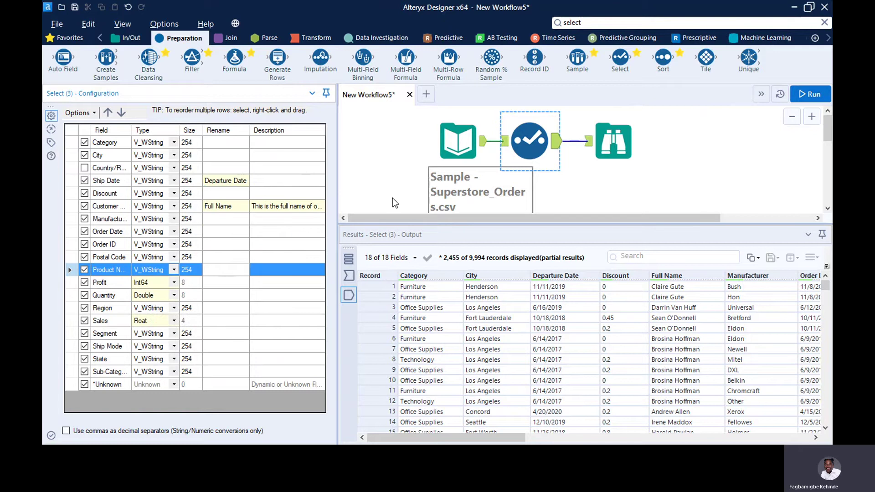
Run the workflow and examine the field data types in the Browse tool's metadata, through the last field.
{"action": "left_click", "coordinate": [816, 97]}
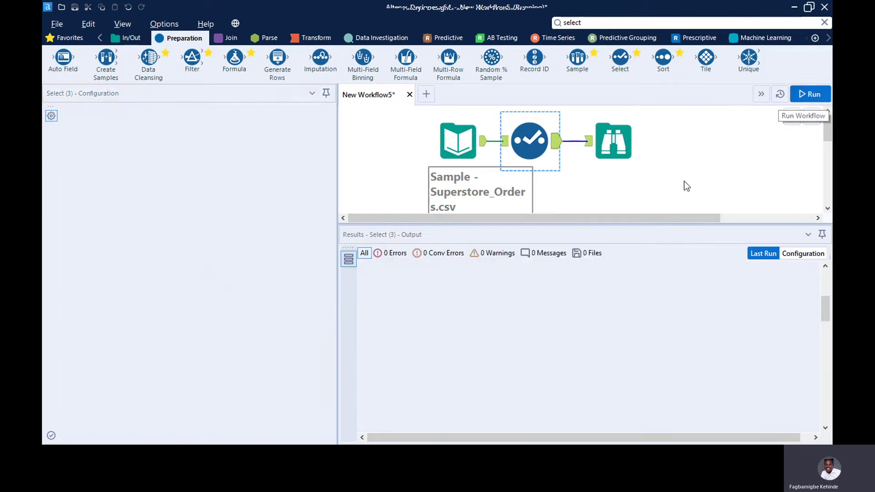
{"action": "left_click", "coordinate": [612, 147]}
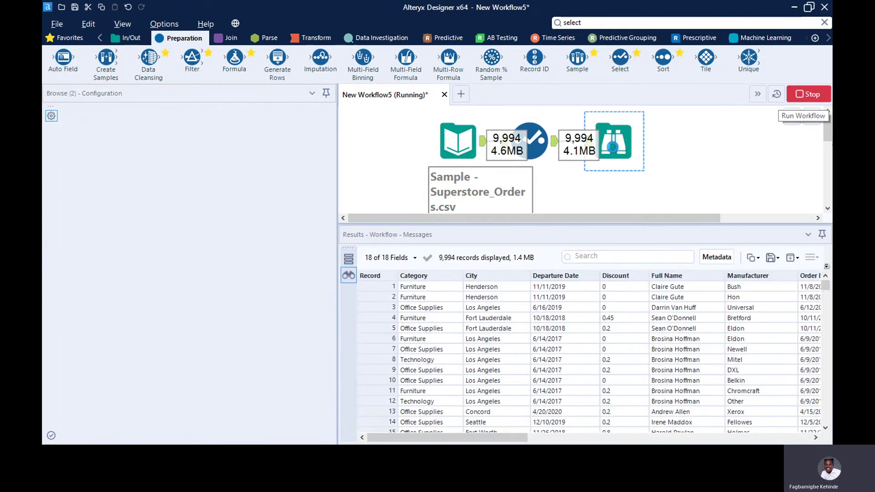
{"action": "left_click", "coordinate": [804, 94]}
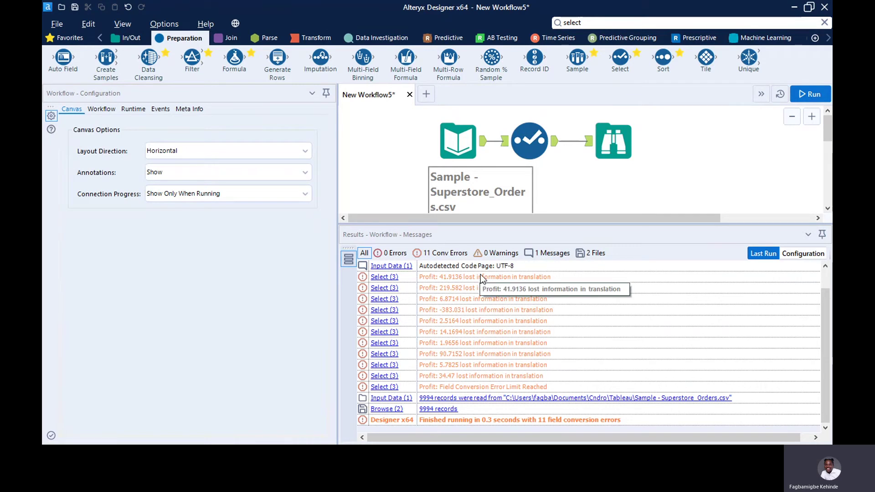
{"action": "left_click", "coordinate": [614, 145]}
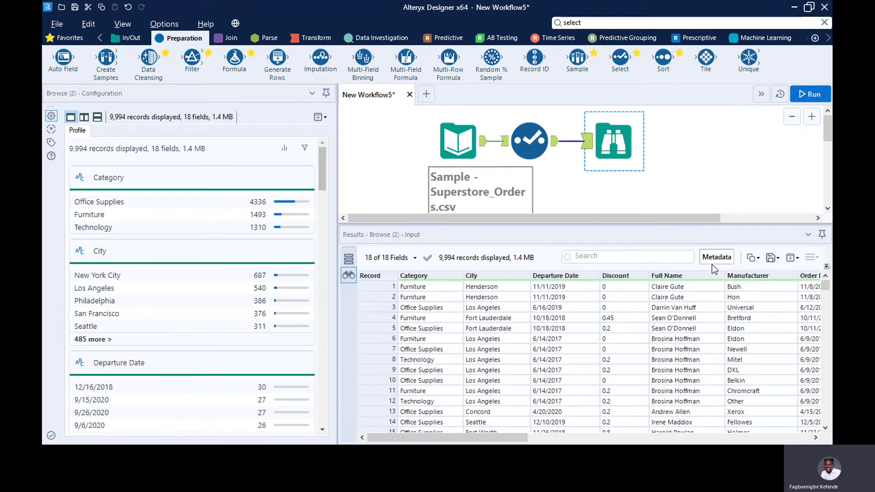
{"action": "left_click", "coordinate": [716, 258]}
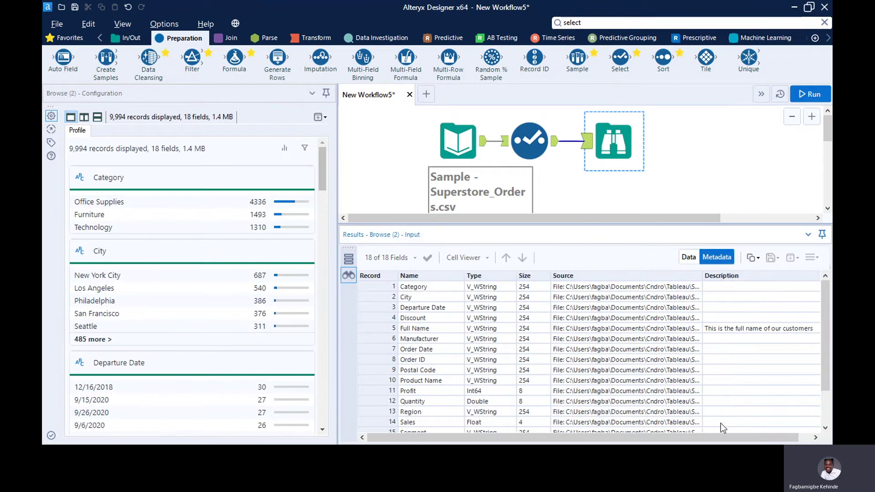
{"action": "left_click_drag", "start_coordinate": [825, 354], "coordinate": [829, 375]}
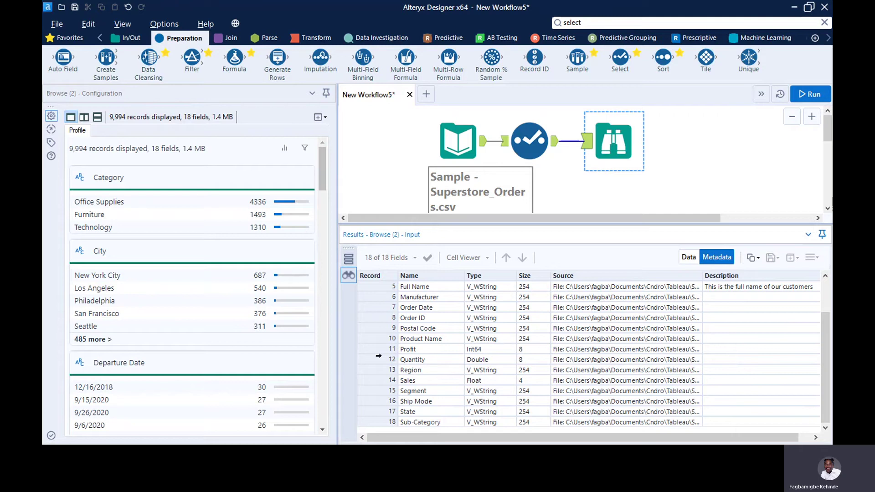
Sort the Select tool's fields on field type in ascending order.
{"action": "left_click", "coordinate": [536, 149]}
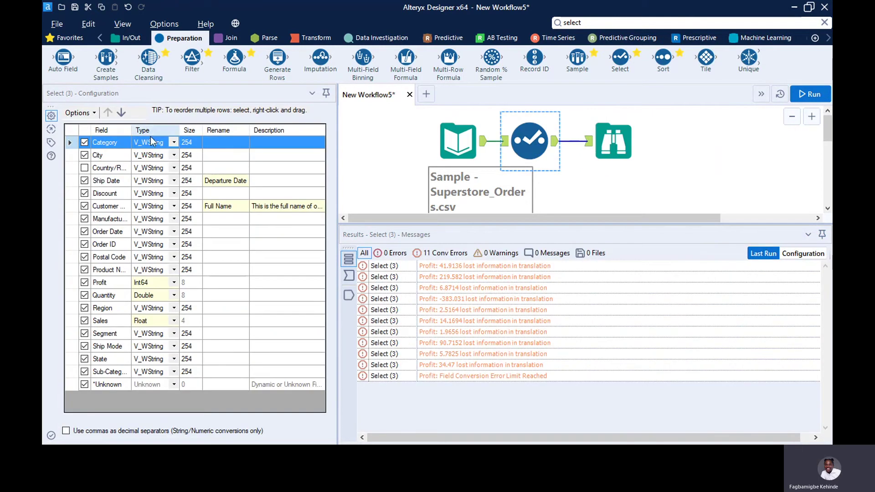
{"action": "left_click", "coordinate": [92, 114]}
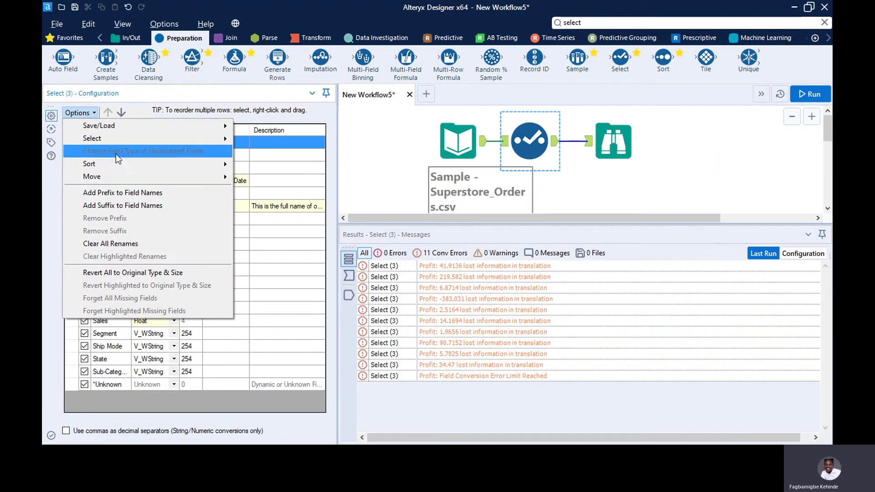
{"action": "mouse_move", "coordinate": [185, 165]}
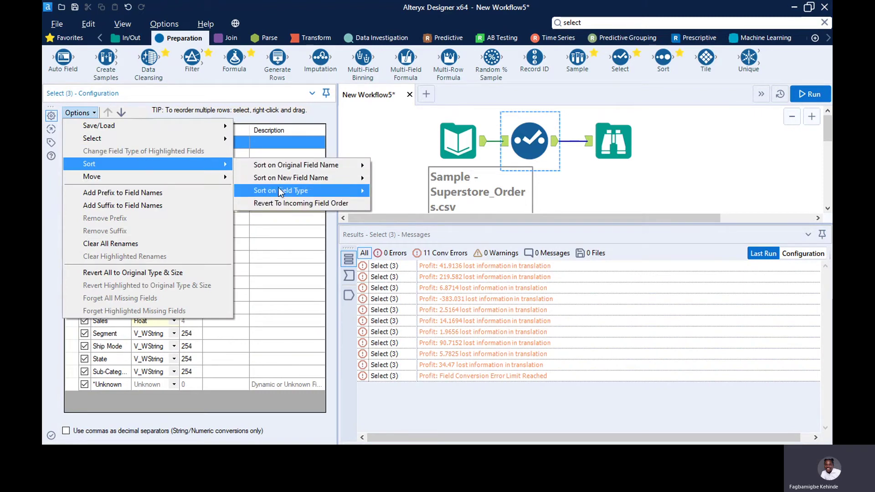
{"action": "mouse_move", "coordinate": [281, 193]}
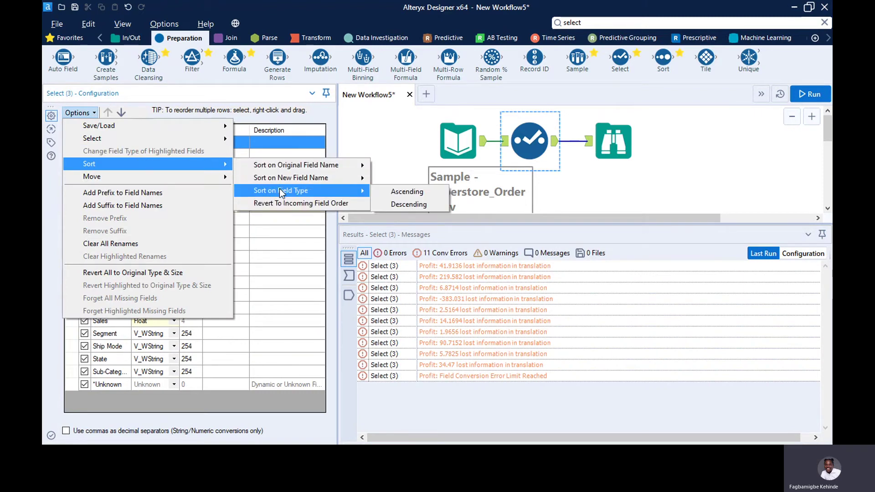
{"action": "left_click", "coordinate": [386, 195]}
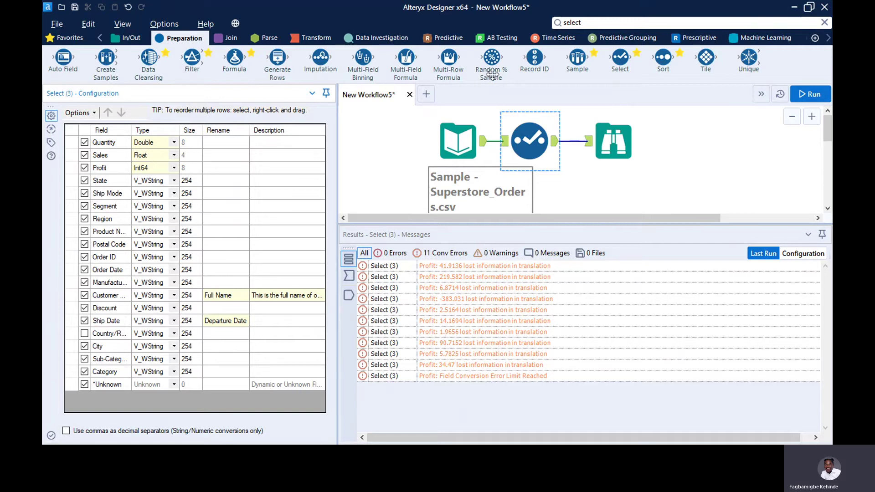
Run the workflow, check the column order in the Browse tool's data view, and return to the Select tool's configuration.
{"action": "left_click", "coordinate": [797, 95]}
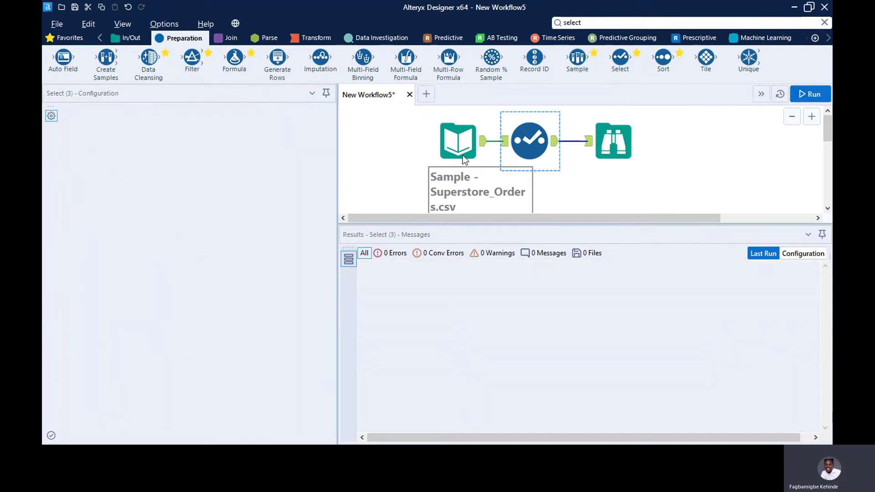
{"action": "left_click", "coordinate": [615, 142]}
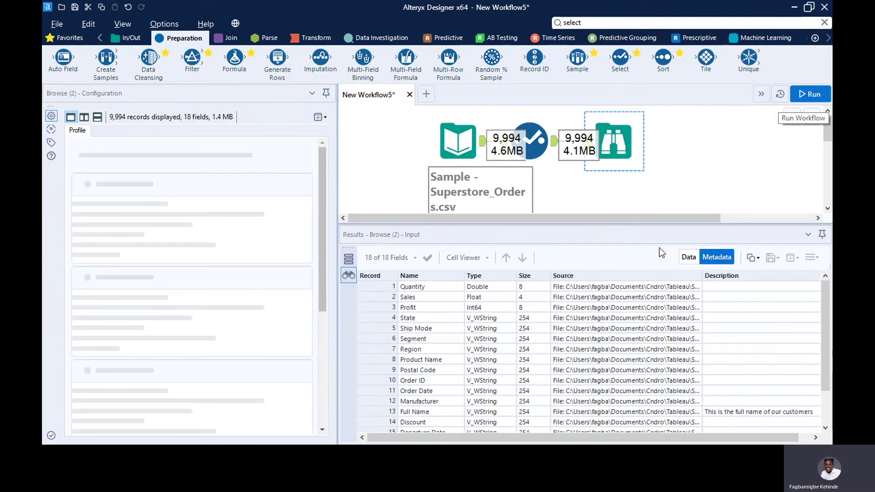
{"action": "left_click", "coordinate": [687, 258]}
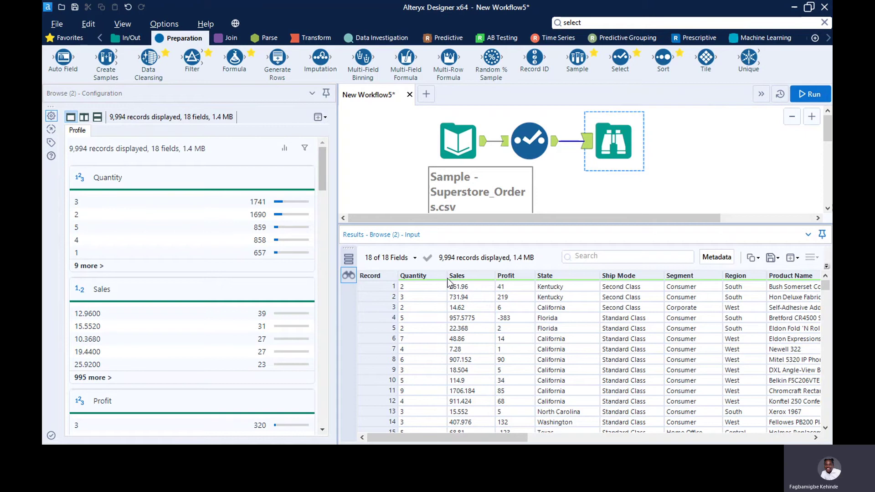
{"action": "left_click", "coordinate": [527, 141]}
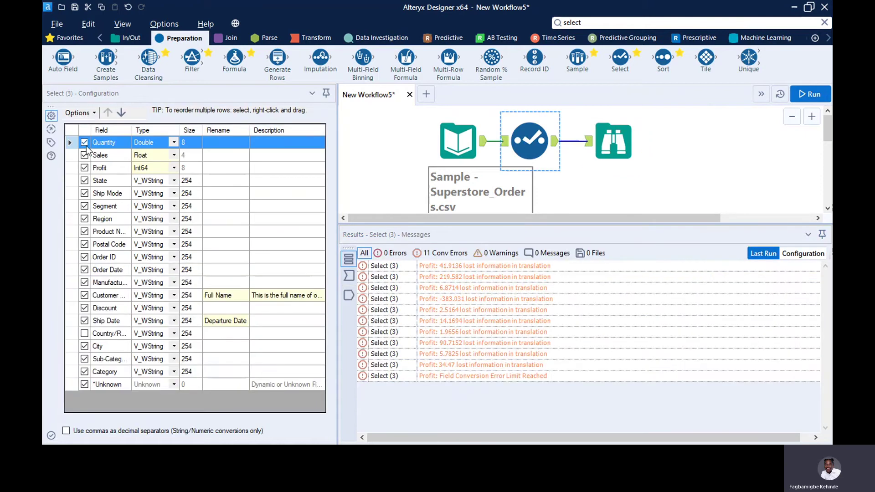
{"action": "left_click", "coordinate": [91, 112]}
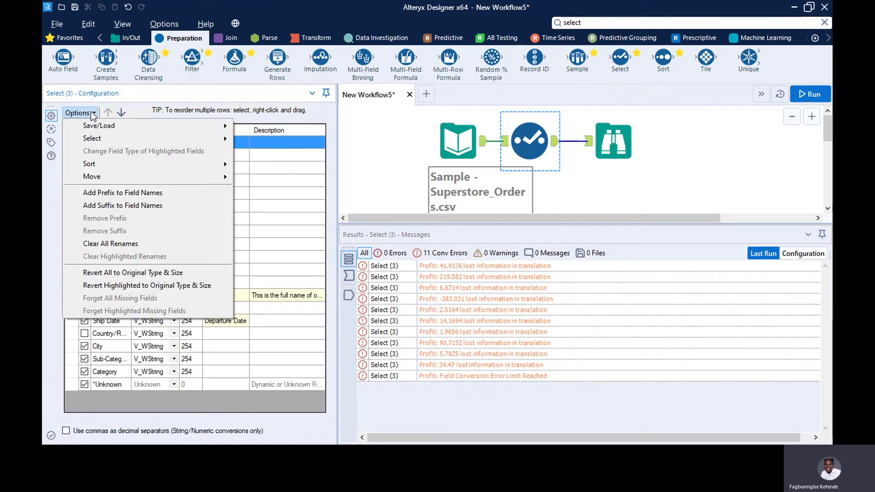
{"action": "mouse_move", "coordinate": [117, 177]}
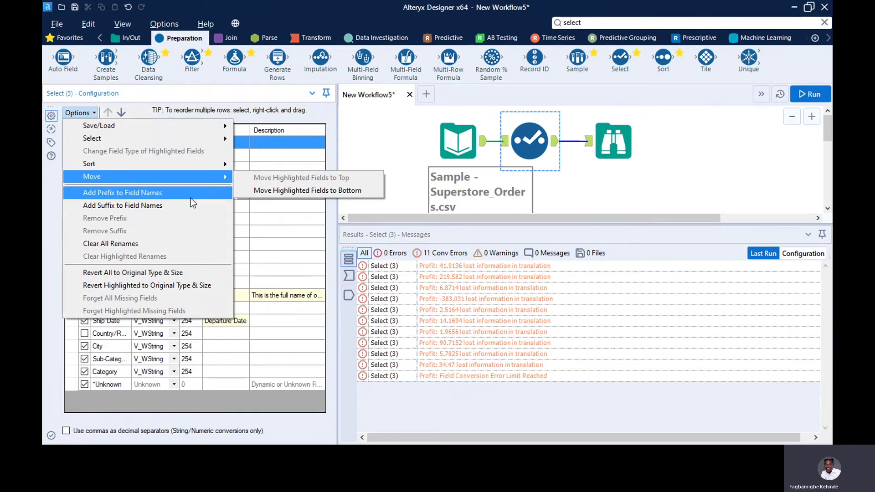
{"action": "left_click", "coordinate": [257, 223]}
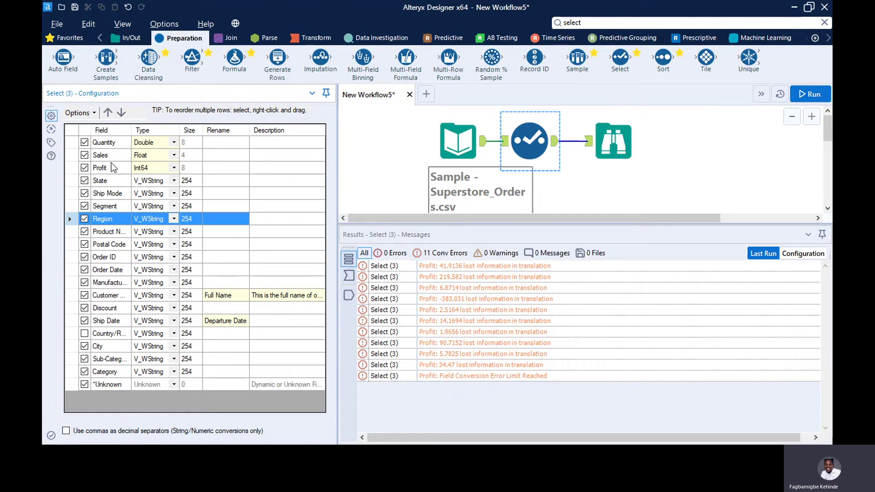
{"action": "left_click", "coordinate": [108, 181]}
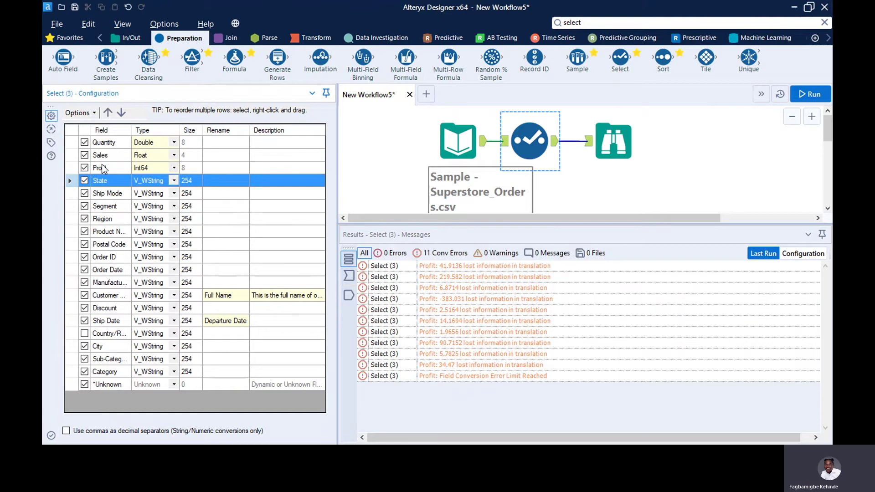
{"action": "left_click", "coordinate": [108, 142], "text": "shift"}
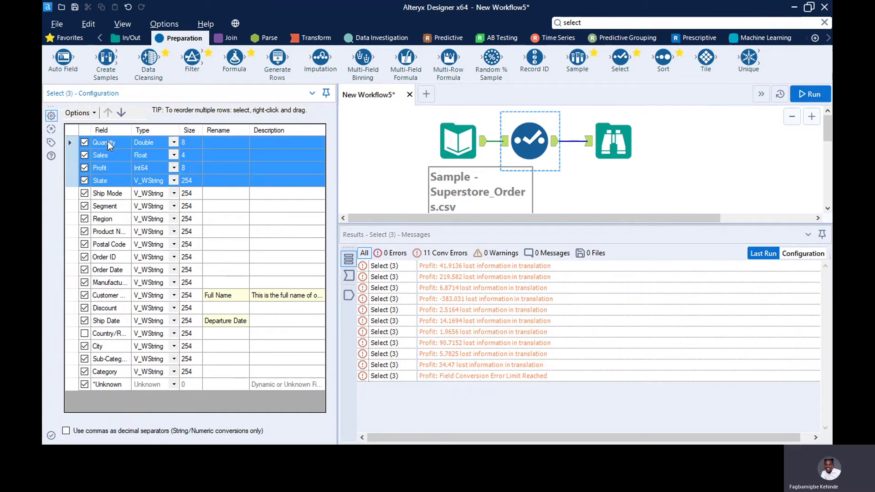
{"action": "left_click", "coordinate": [108, 180]}
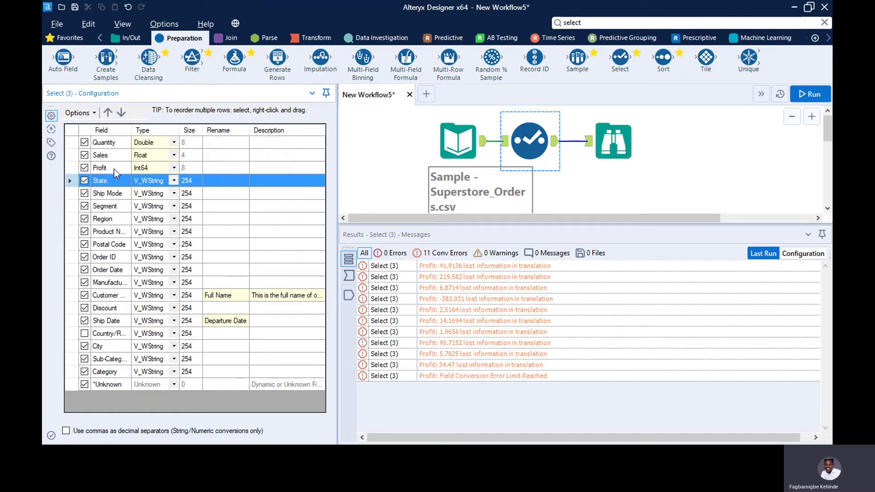
Highlight the Quantity, Sales and Profit fields and move them to the bottom of the Select tool's field list.
{"action": "left_click", "coordinate": [114, 169]}
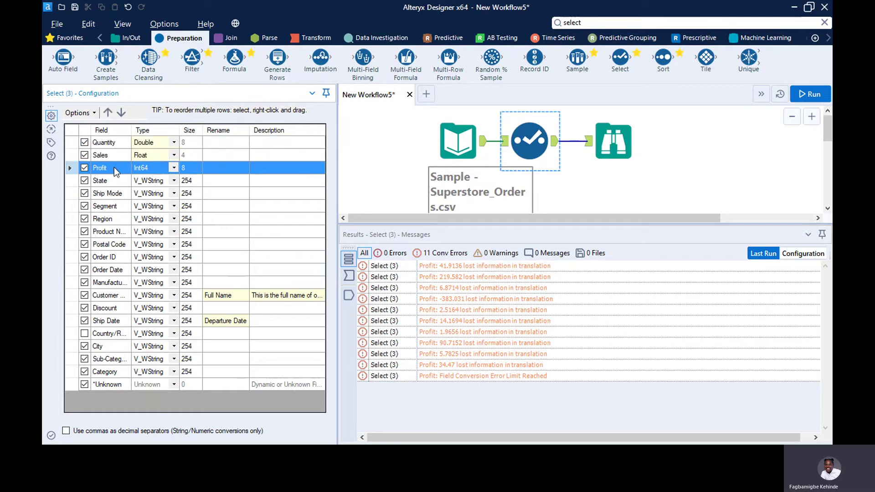
{"action": "left_click", "coordinate": [114, 142], "text": "shift"}
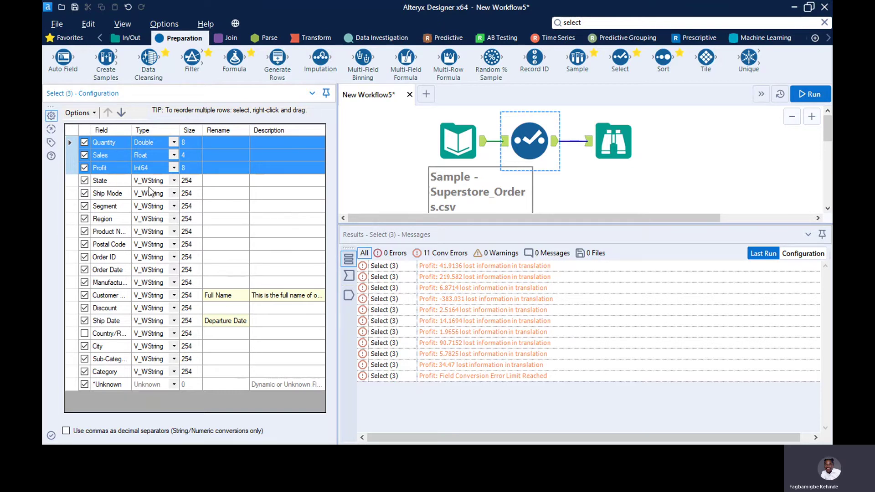
{"action": "left_click", "coordinate": [92, 113]}
{"action": "mouse_move", "coordinate": [180, 177]}
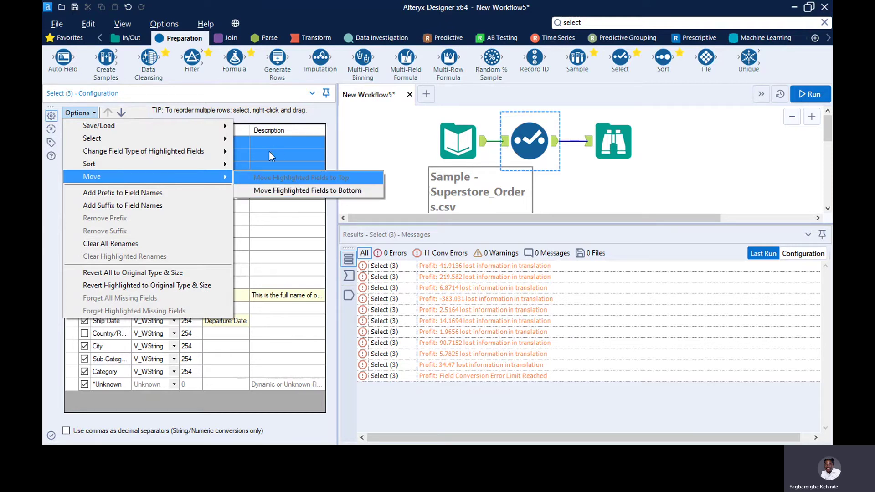
{"action": "left_click", "coordinate": [277, 190]}
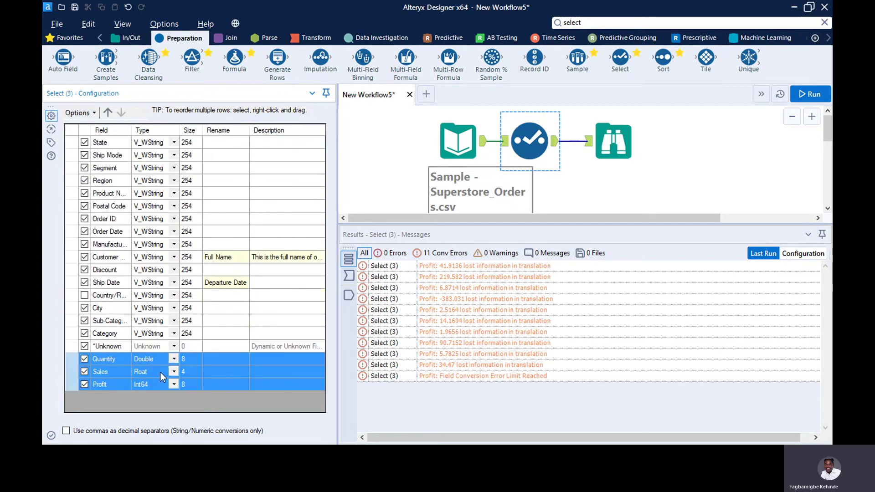
Run the workflow, check the last columns of the Browse tool's data, and reopen the Select tool's configuration.
{"action": "left_click", "coordinate": [814, 95]}
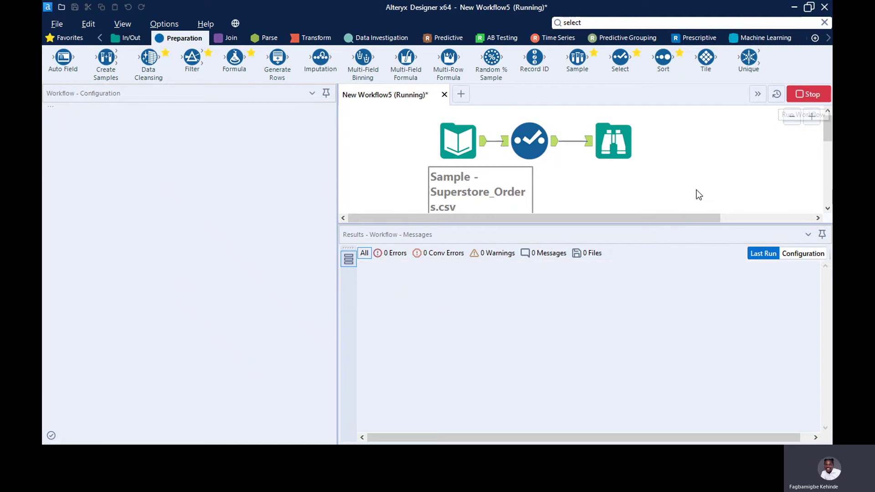
{"action": "left_click", "coordinate": [620, 150]}
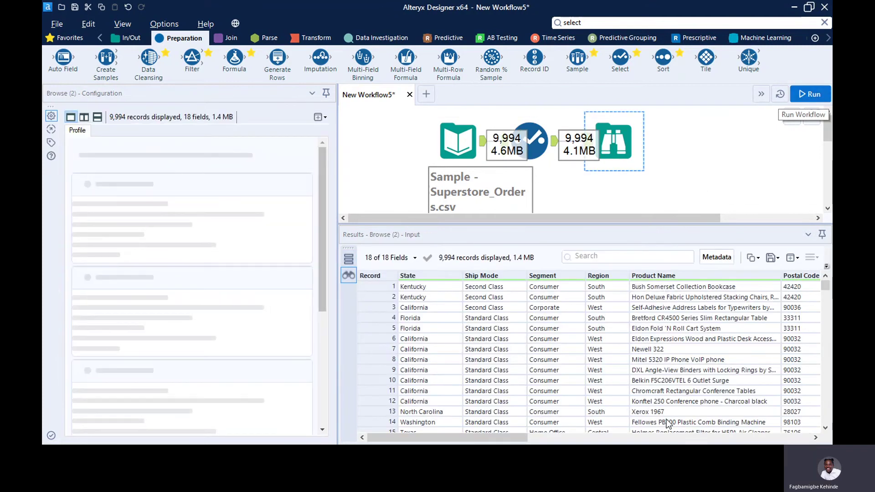
{"action": "left_click_drag", "start_coordinate": [523, 438], "coordinate": [808, 413]}
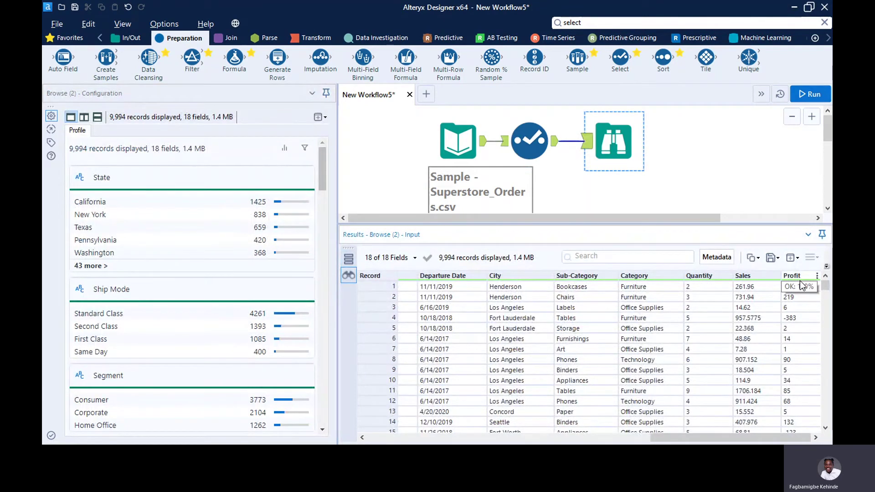
{"action": "left_click", "coordinate": [527, 140]}
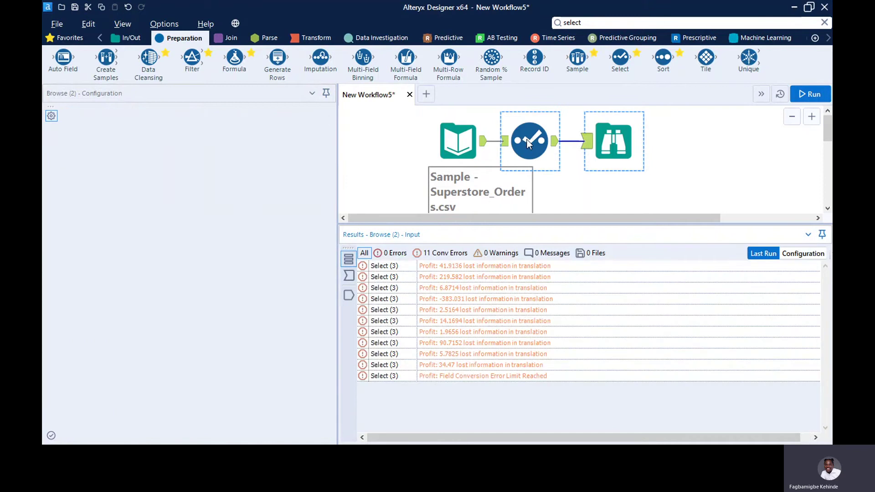
Highlight Product Name, Postal Code and Profit, then add the prefix "abc" to all field names, not only the highlighted ones.
{"action": "left_click", "coordinate": [93, 113]}
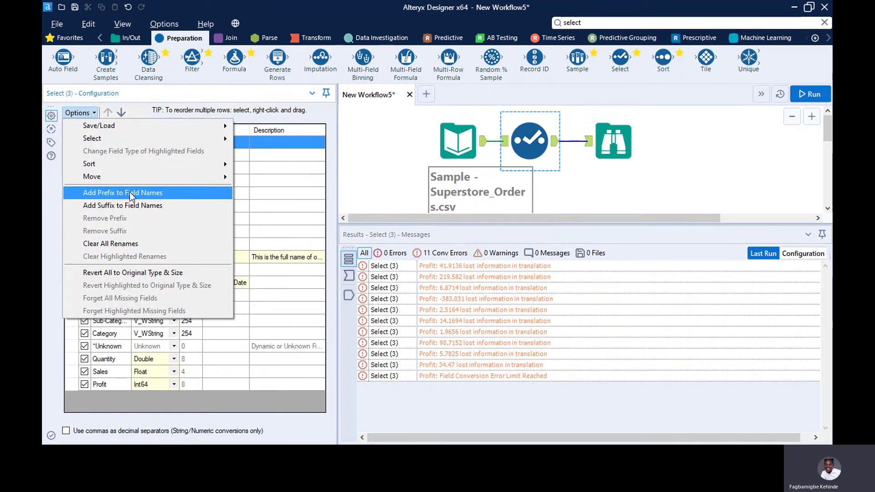
{"action": "left_click", "coordinate": [253, 202]}
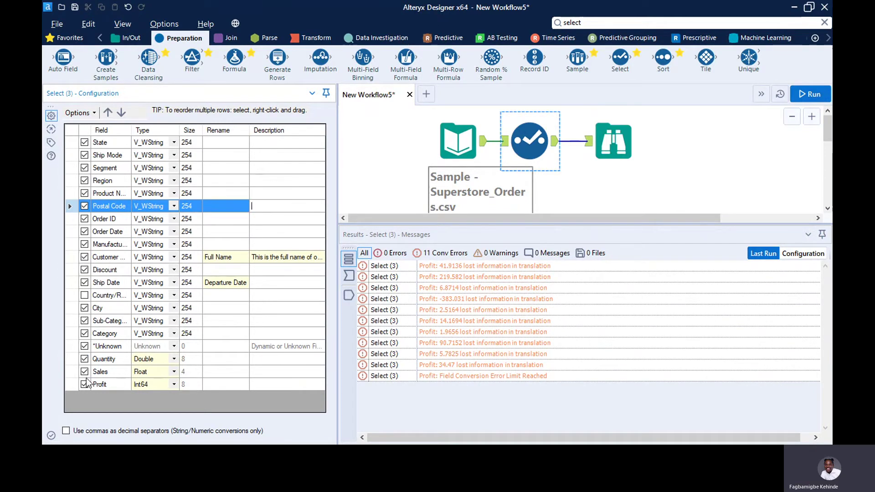
{"action": "left_click", "coordinate": [103, 385]}
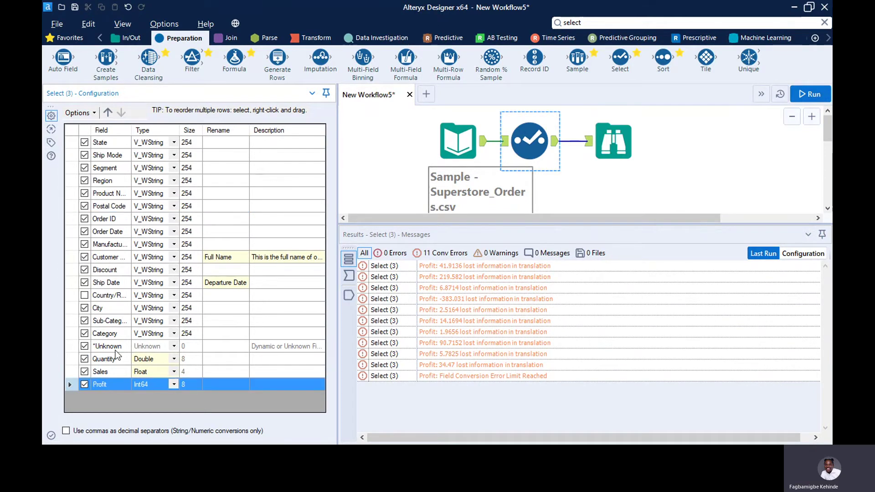
{"action": "left_click", "coordinate": [111, 204], "text": "ctrl"}
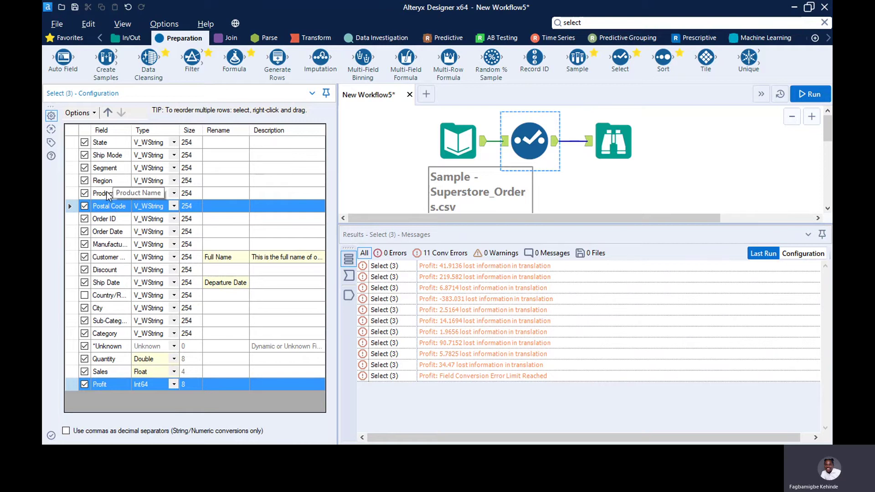
{"action": "left_click", "coordinate": [108, 195], "text": "ctrl"}
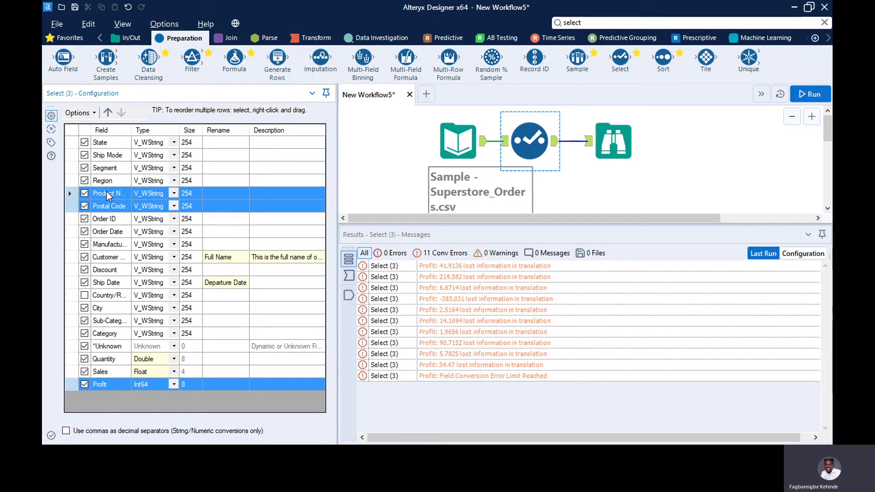
{"action": "left_click", "coordinate": [89, 112]}
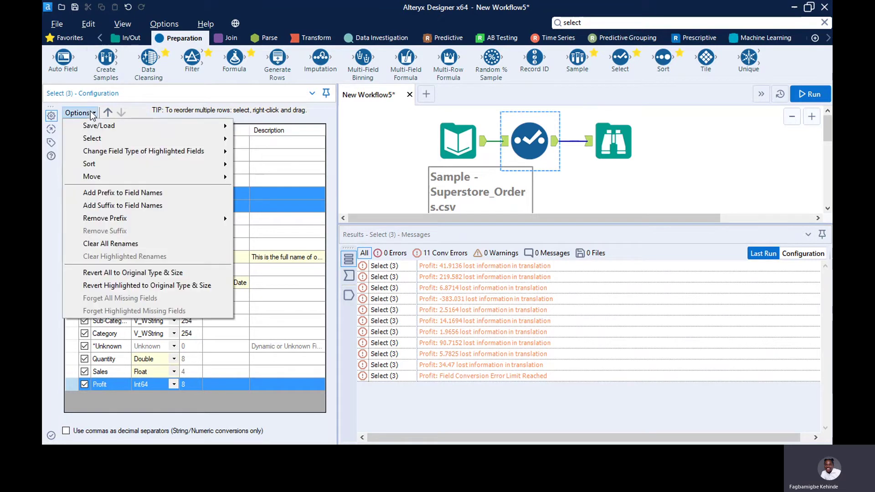
{"action": "left_click", "coordinate": [157, 192]}
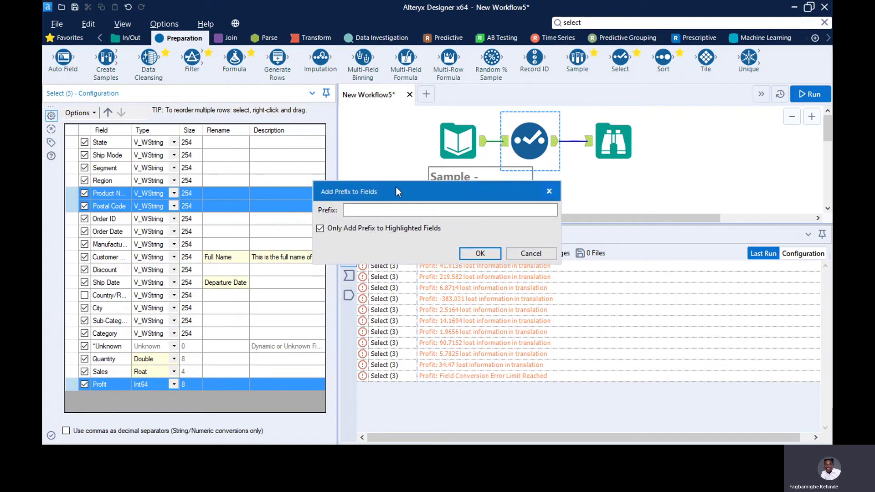
{"action": "left_click_drag", "start_coordinate": [396, 188], "coordinate": [453, 203]}
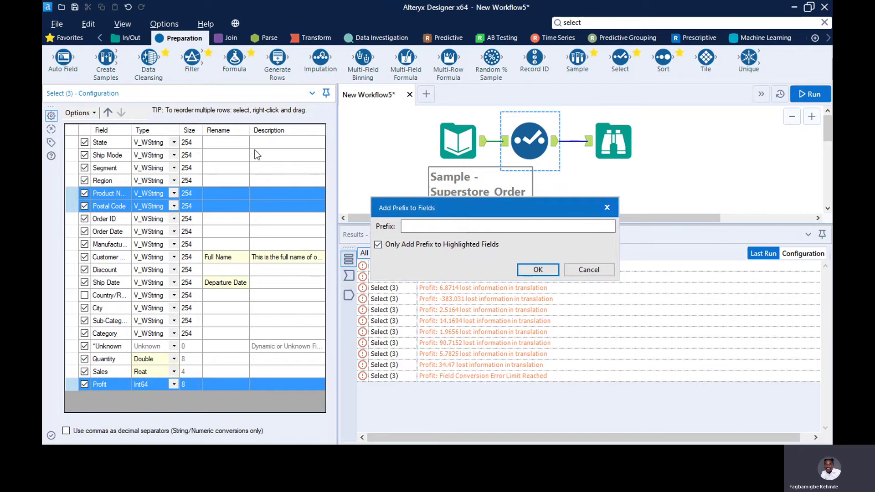
{"action": "left_click", "coordinate": [378, 245]}
{"action": "left_click", "coordinate": [432, 226]}
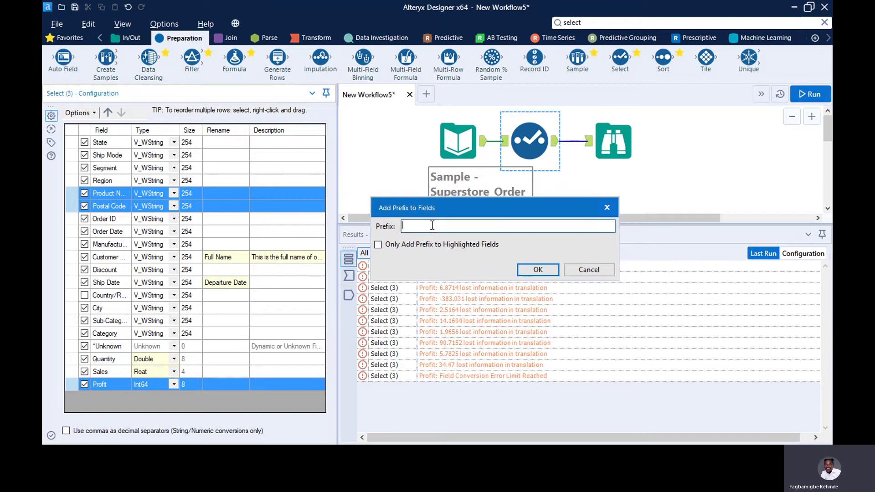
{"action": "type", "text": "abc"}
{"action": "left_click", "coordinate": [536, 270]}
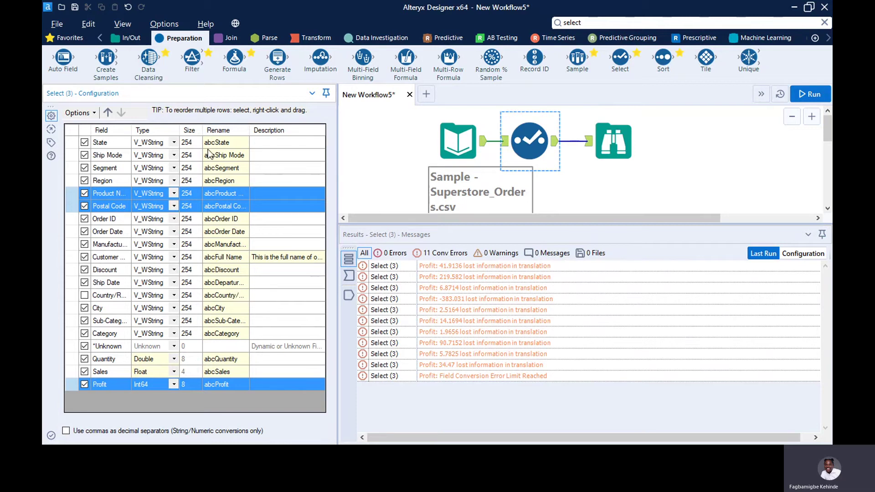
Undo the "abc" prefix on the field names and reopen the Select tool's configuration.
{"action": "left_click", "coordinate": [387, 164]}
{"action": "left_click", "coordinate": [527, 150]}
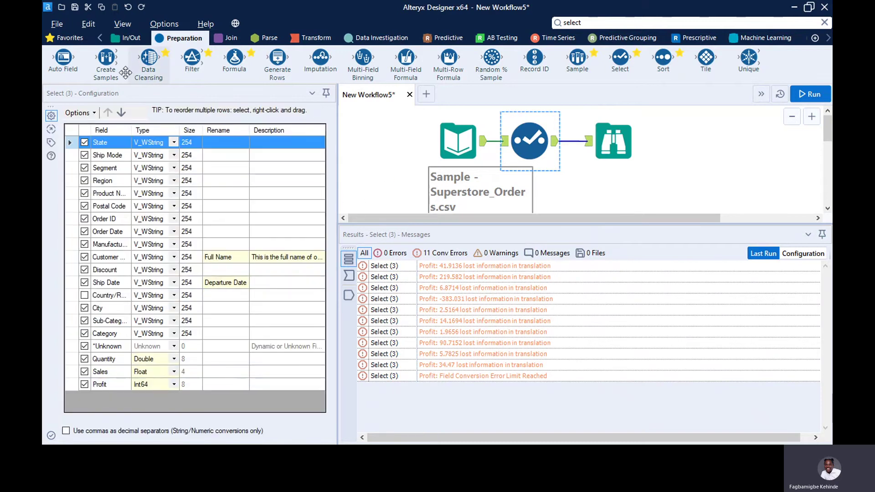
Add the prefix "xyz" to only the highlighted Product Name, Postal Code and Profit fields.
{"action": "left_click", "coordinate": [108, 195]}
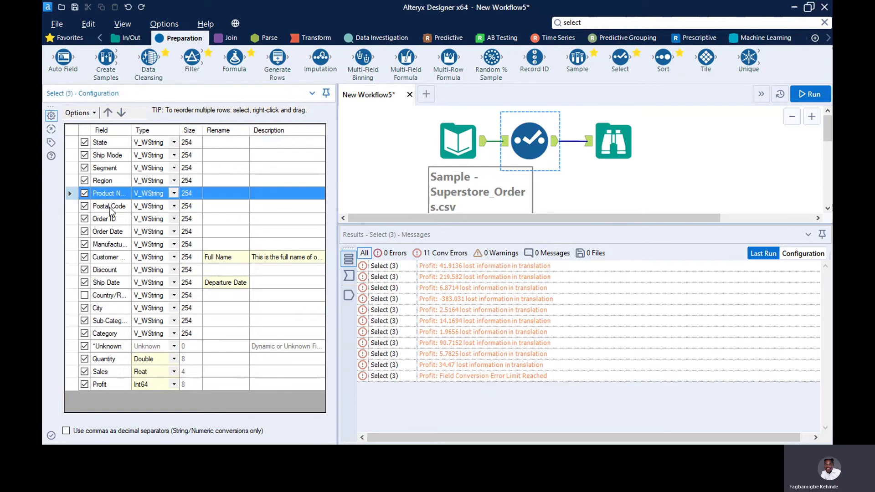
{"action": "left_click", "coordinate": [109, 208], "text": "shift"}
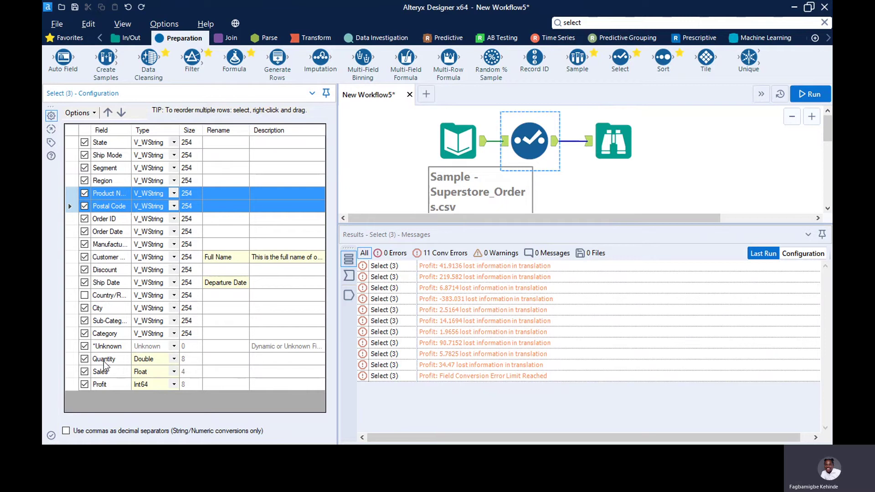
{"action": "left_click", "coordinate": [103, 384], "text": "ctrl"}
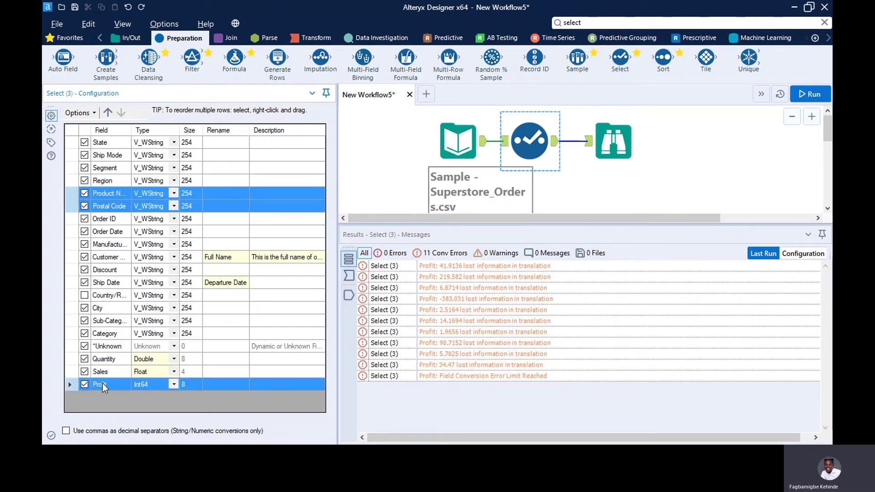
{"action": "left_click", "coordinate": [93, 112]}
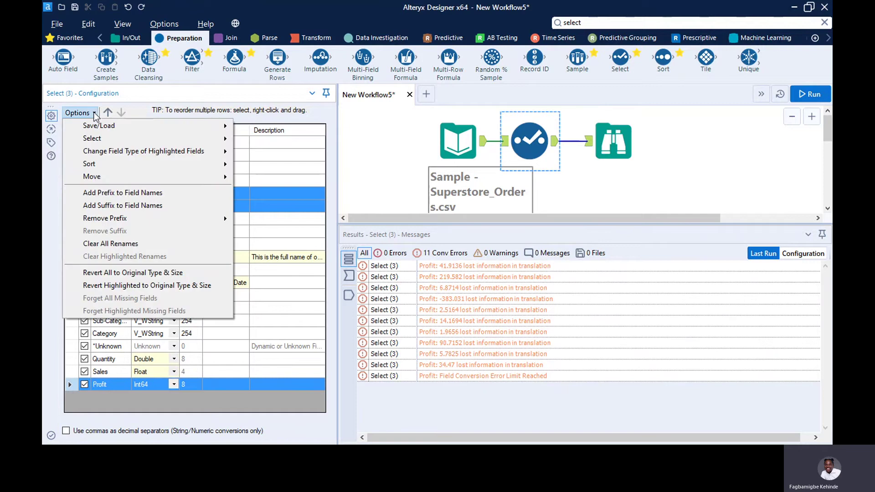
{"action": "left_click", "coordinate": [153, 193]}
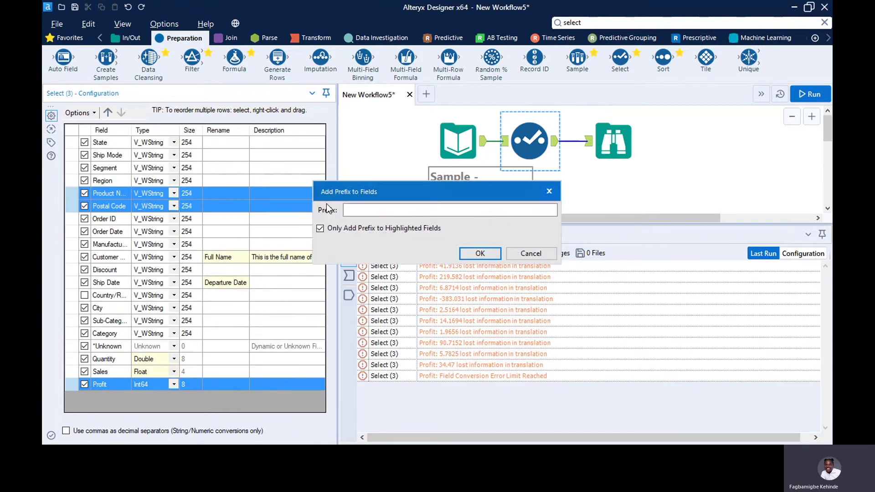
{"action": "left_click", "coordinate": [354, 206]}
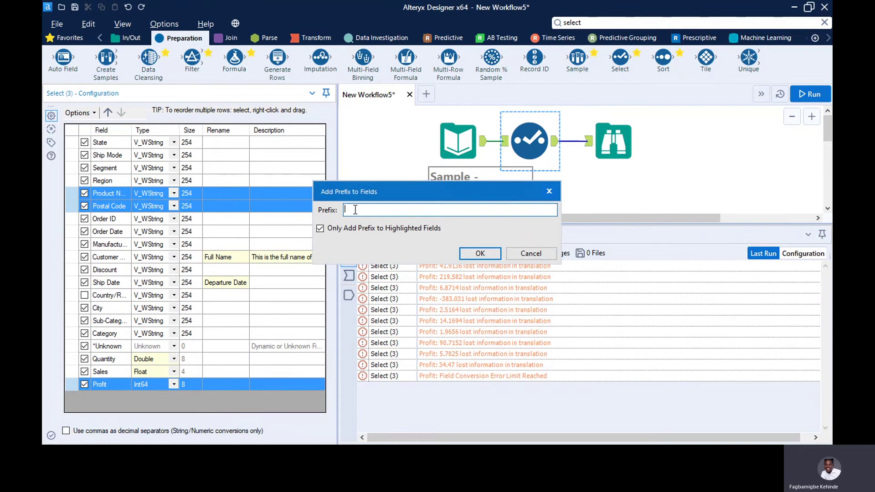
{"action": "type", "text": "xyz"}
{"action": "left_click", "coordinate": [480, 253]}
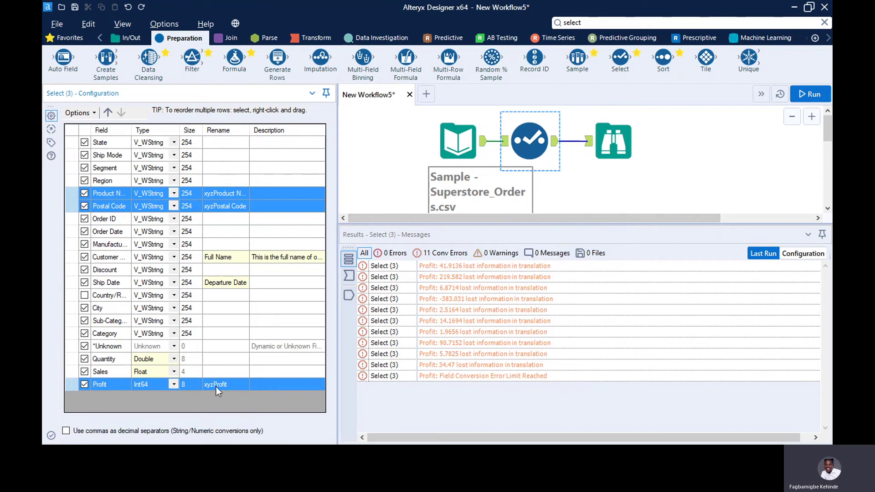
Remove the "xy" prefix from the highlighted Product Name, Postal Code and Profit field names.
{"action": "left_click", "coordinate": [94, 113]}
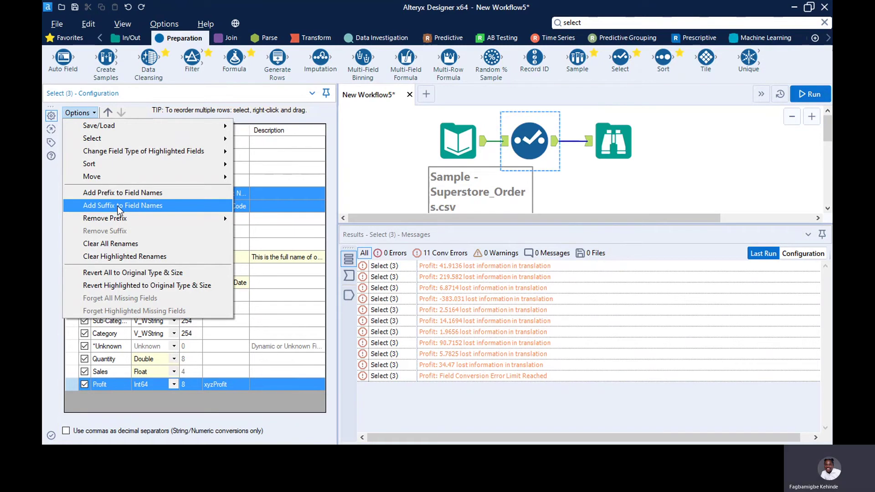
{"action": "mouse_move", "coordinate": [130, 218]}
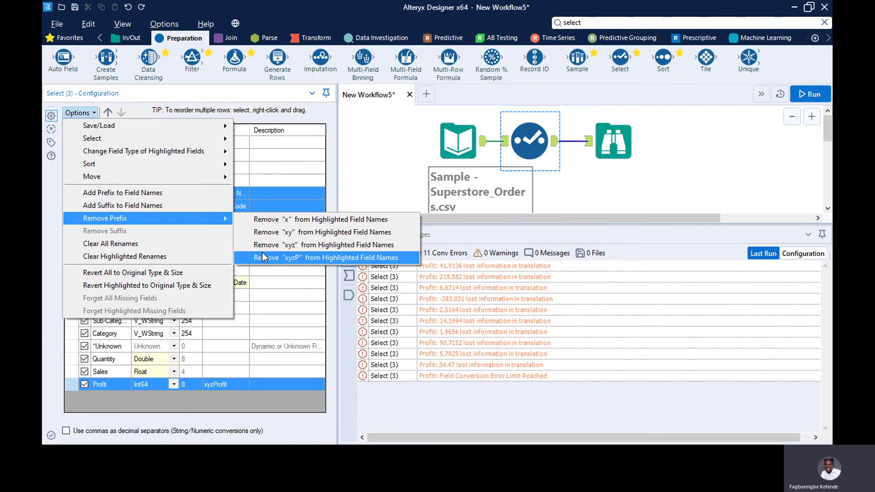
{"action": "left_click", "coordinate": [275, 233]}
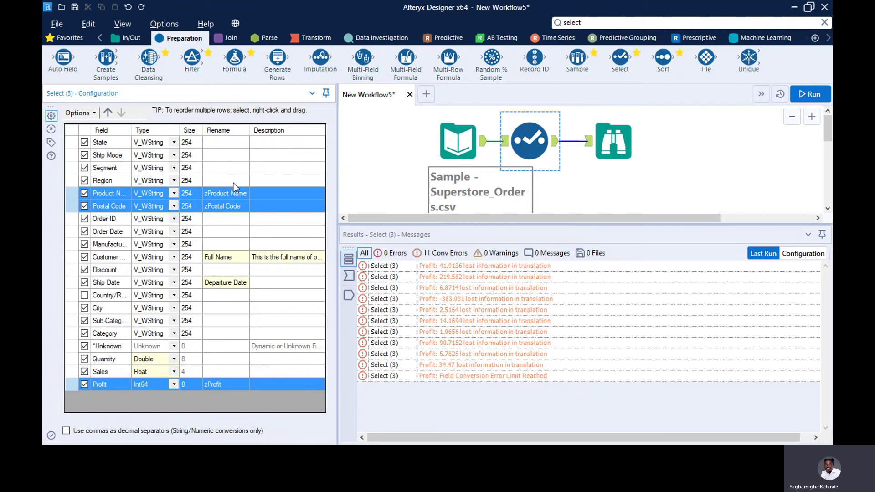
Highlight only the Postal Code and Profit fields and clear their renames.
{"action": "left_click", "coordinate": [94, 114]}
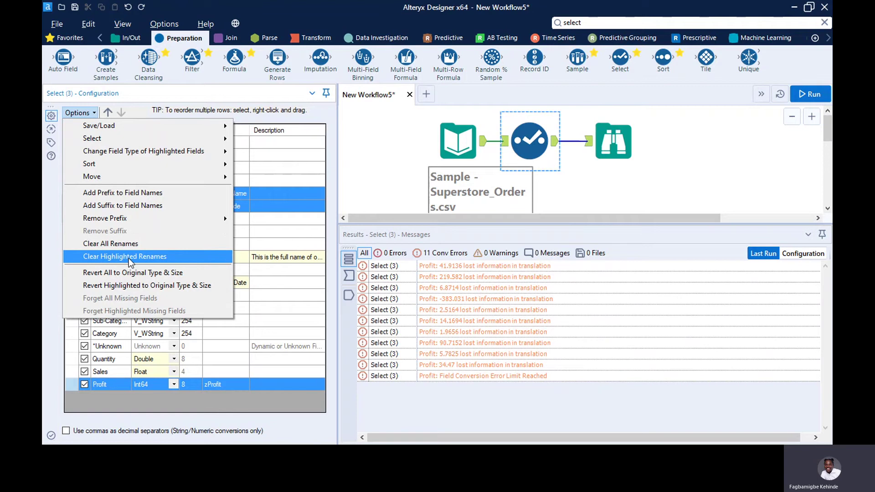
{"action": "left_click", "coordinate": [246, 237]}
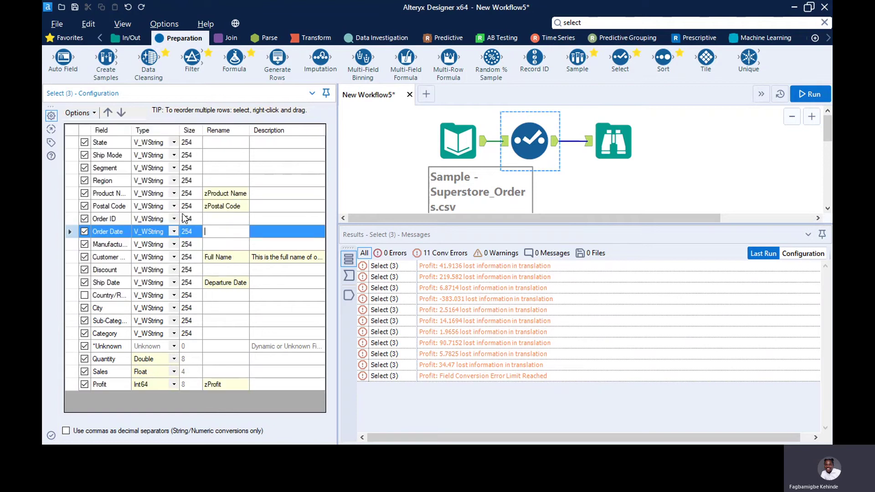
{"action": "left_click", "coordinate": [125, 207]}
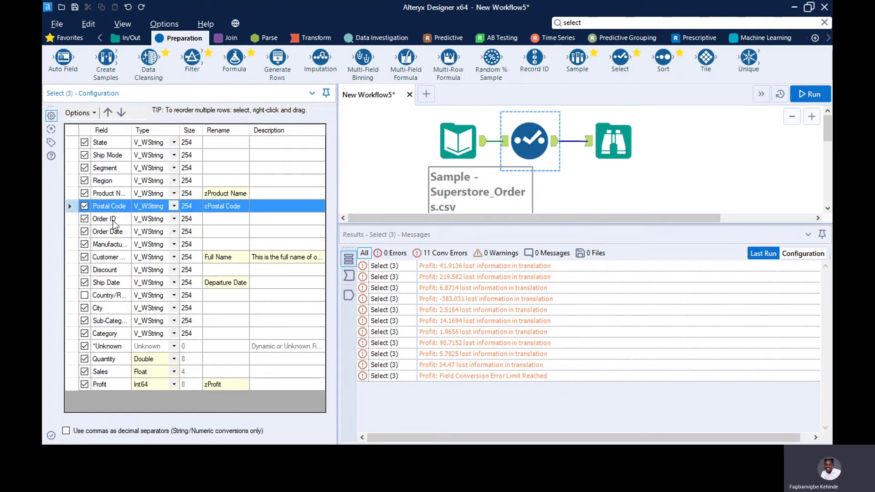
{"action": "left_click", "coordinate": [112, 385], "text": "shift"}
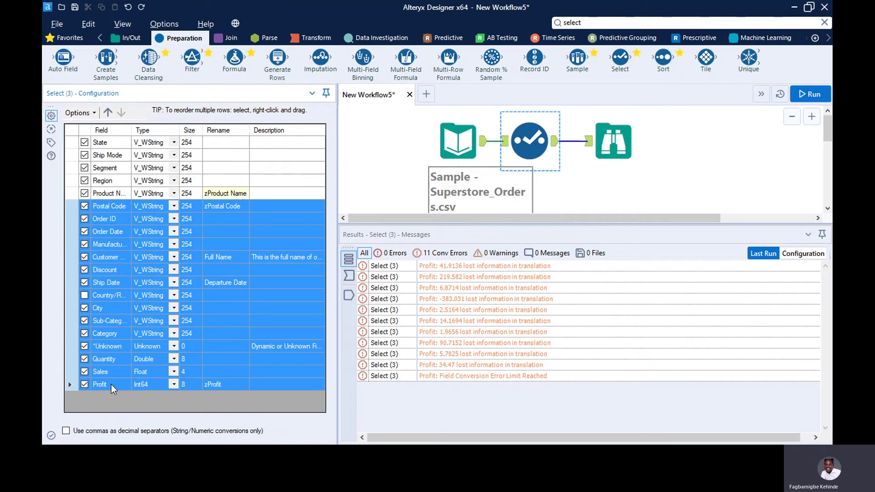
{"action": "left_click", "coordinate": [111, 384]}
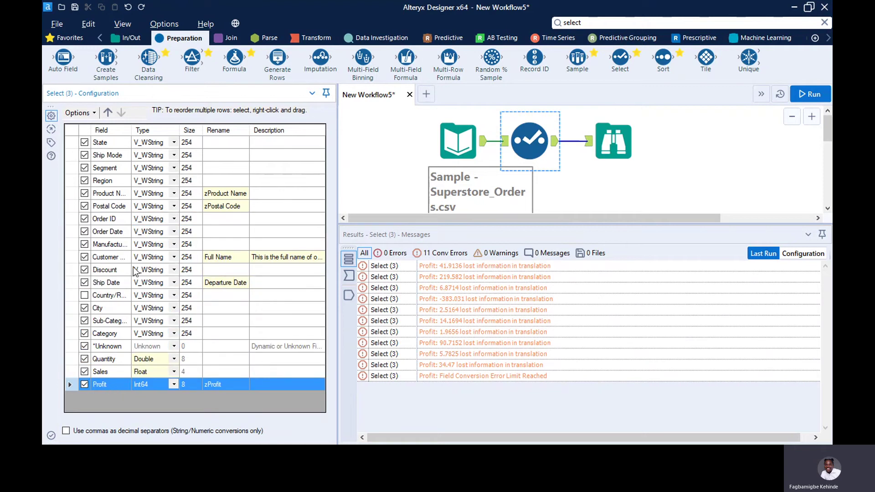
{"action": "left_click", "coordinate": [113, 207], "text": "ctrl"}
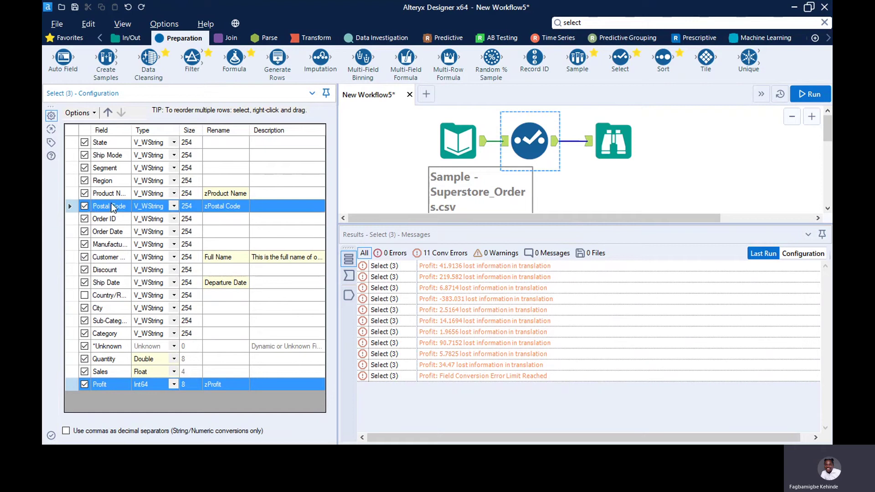
{"action": "left_click", "coordinate": [92, 113]}
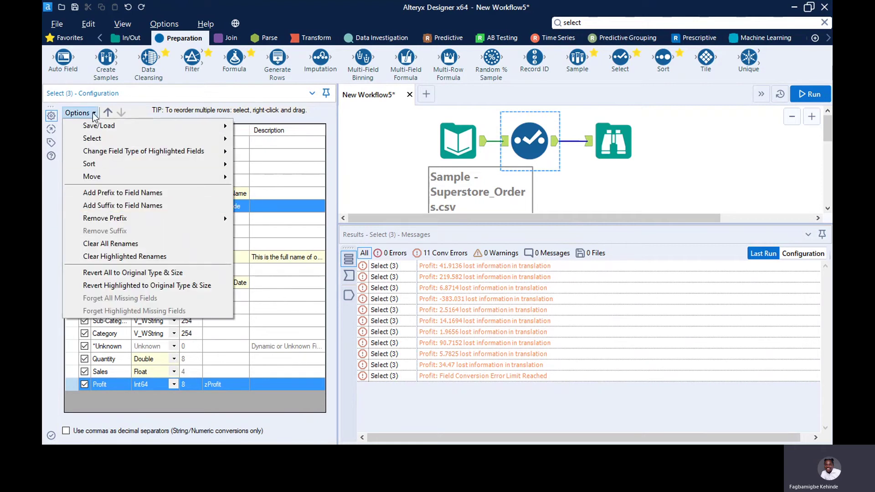
{"action": "left_click", "coordinate": [148, 257]}
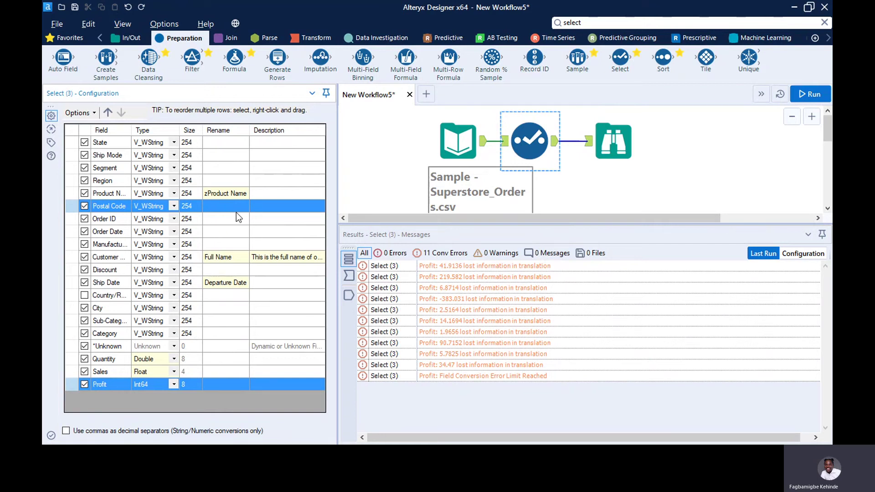
{"action": "left_click", "coordinate": [93, 114]}
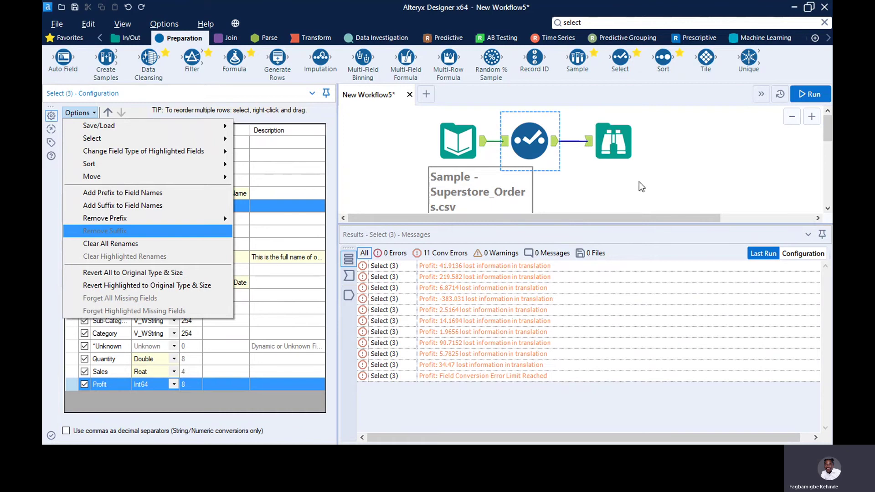
{"action": "left_click", "coordinate": [657, 189]}
{"action": "left_click", "coordinate": [655, 186]}
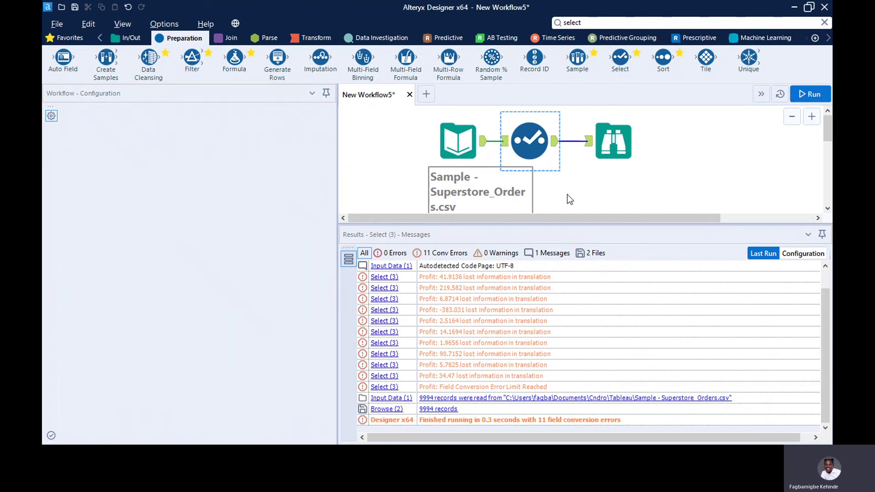
Display the Input Data tool's output records in the results.
{"action": "left_click", "coordinate": [529, 142]}
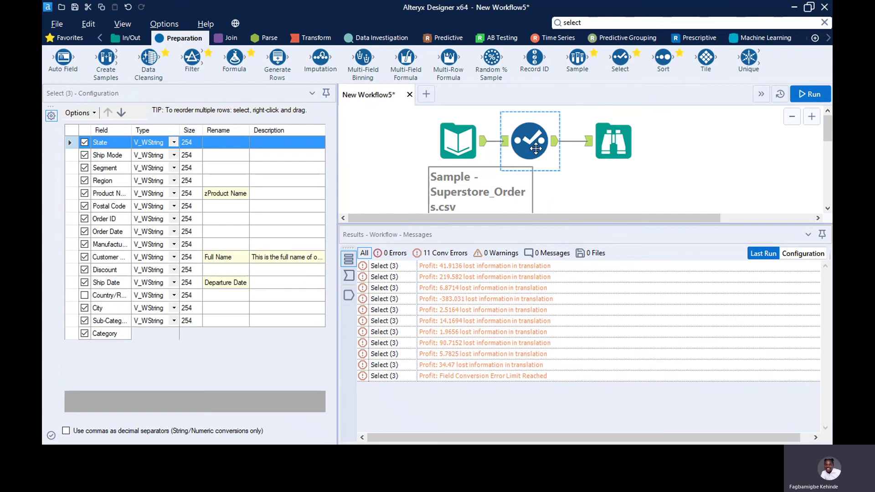
{"action": "left_click", "coordinate": [456, 140], "text": "ctrl"}
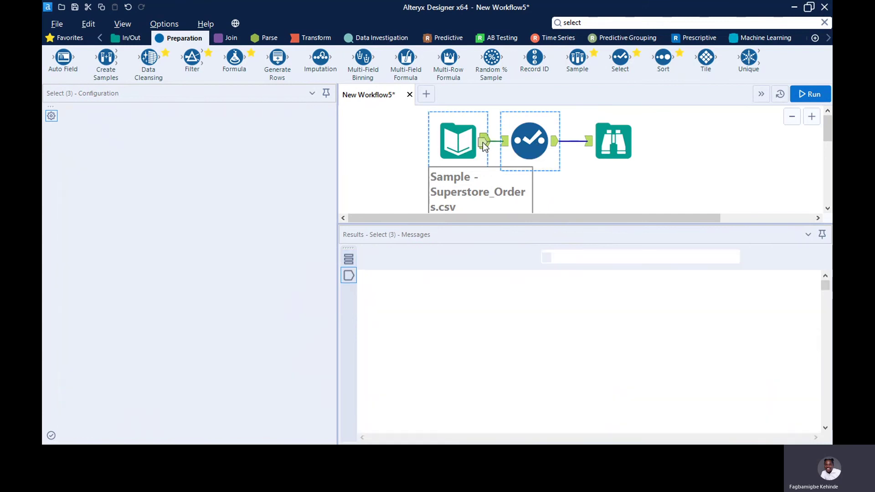
{"action": "left_click", "coordinate": [484, 145]}
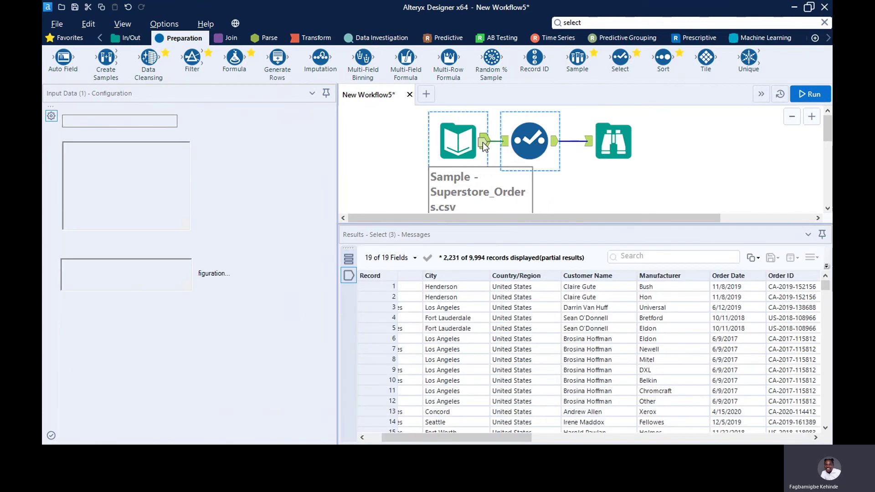
Add a Join tool to the canvas of the Superstore orders workflow.
{"action": "left_click", "coordinate": [231, 39]}
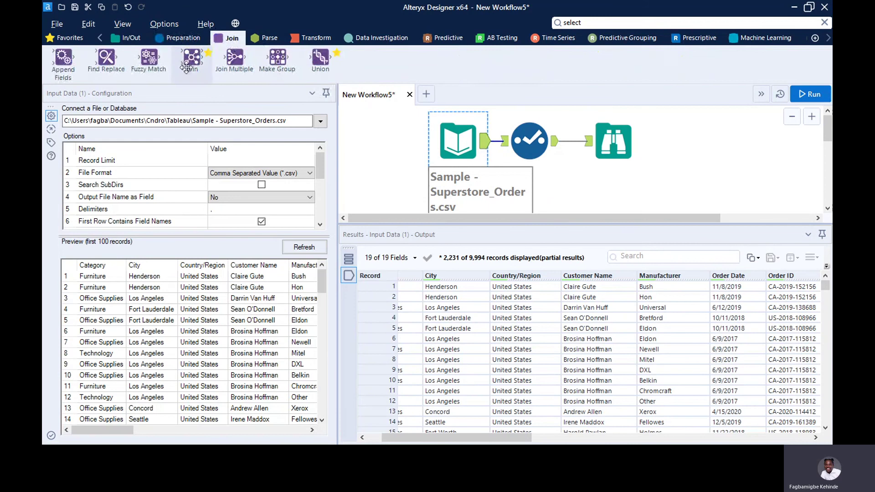
{"action": "left_click_drag", "start_coordinate": [190, 63], "coordinate": [381, 158]}
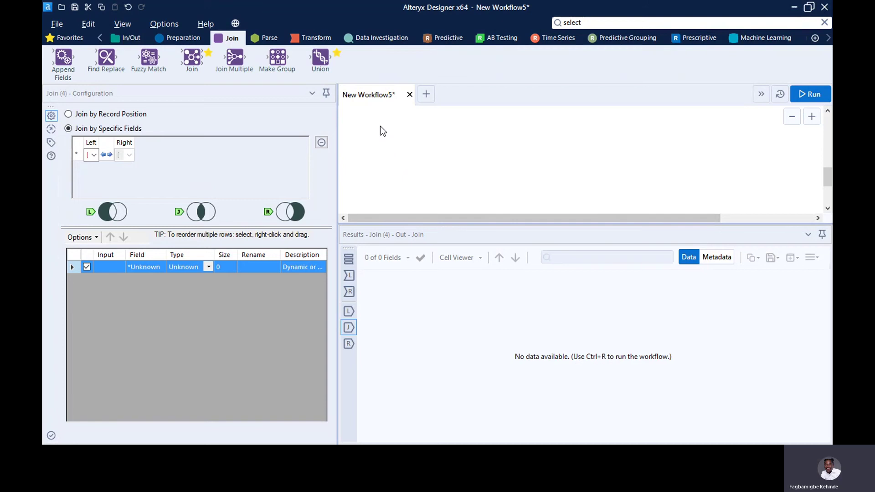
Create a new blank workflow and place a Select tool on its canvas.
{"action": "left_click", "coordinate": [426, 94]}
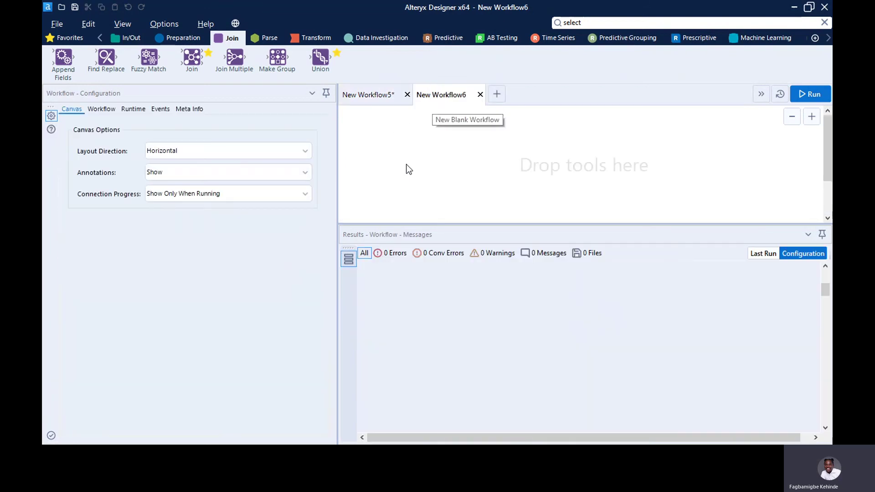
{"action": "left_click", "coordinate": [175, 38]}
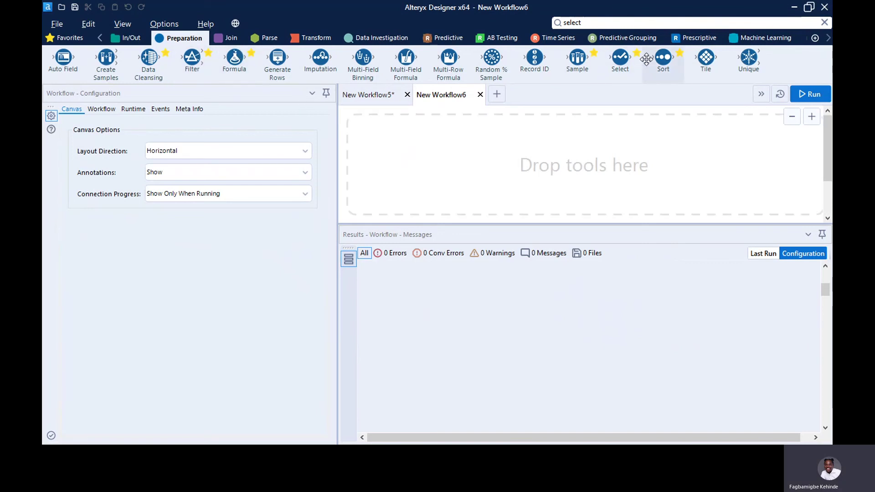
{"action": "left_click_drag", "start_coordinate": [646, 60], "coordinate": [519, 153]}
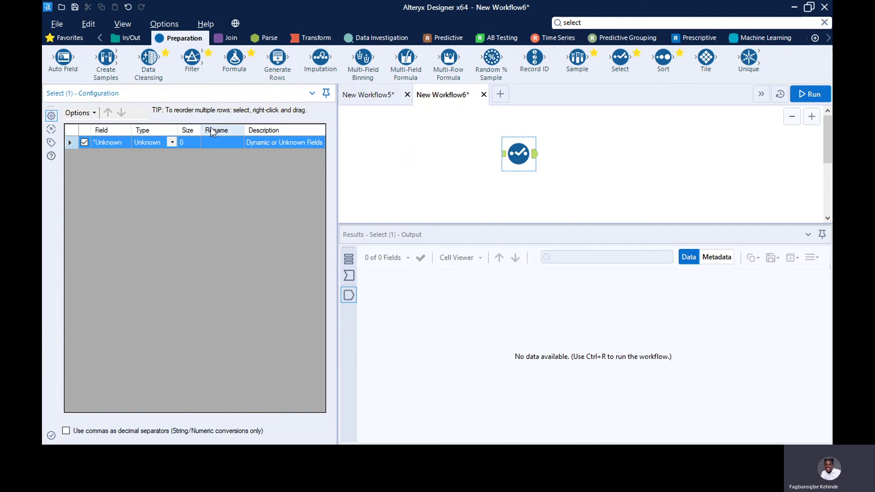
Place a Join tool beside the Select tool without connecting them, and display the Select tool's configuration for comparison.
{"action": "left_click", "coordinate": [229, 39]}
{"action": "left_click_drag", "start_coordinate": [191, 59], "coordinate": [398, 171]}
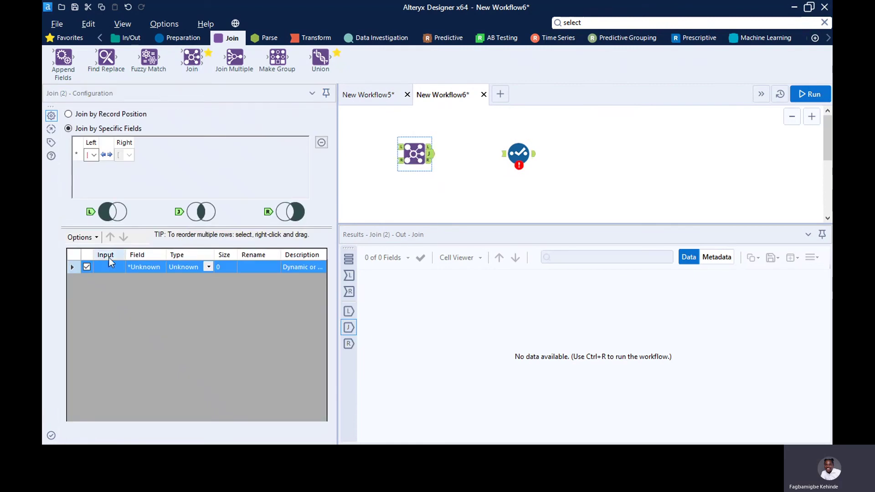
{"action": "left_click", "coordinate": [519, 154]}
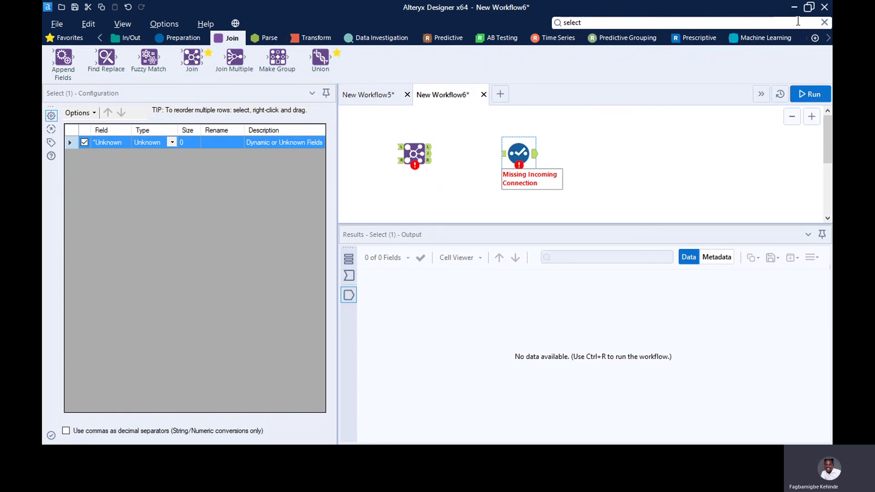
Enable the Spatial category in the tool palette configuration and apply the change.
{"action": "left_click", "coordinate": [814, 38]}
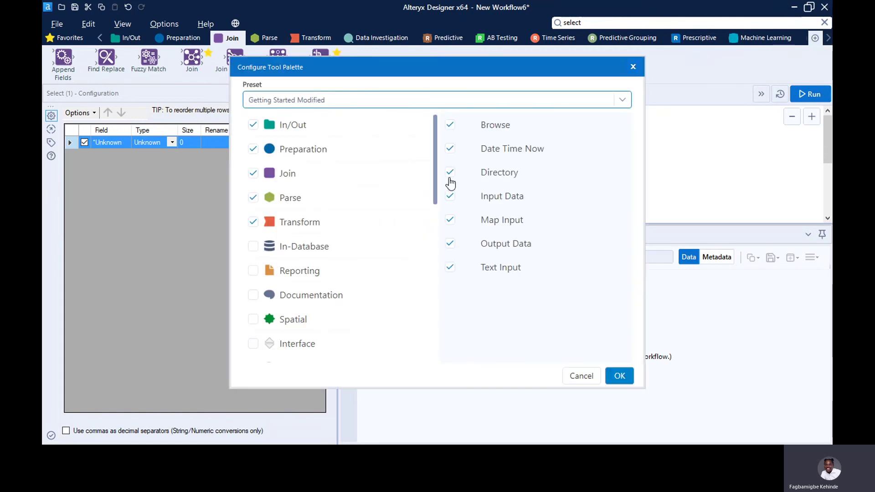
{"action": "left_click_drag", "start_coordinate": [434, 186], "coordinate": [438, 214]}
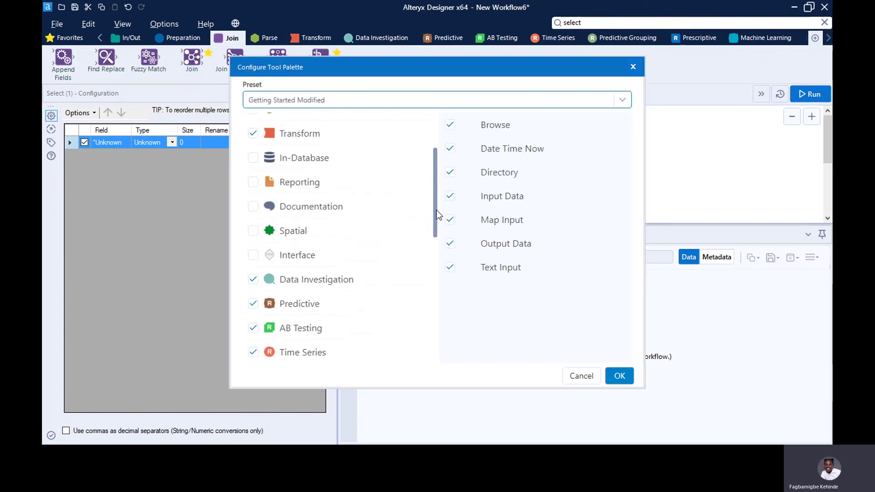
{"action": "left_click", "coordinate": [327, 232]}
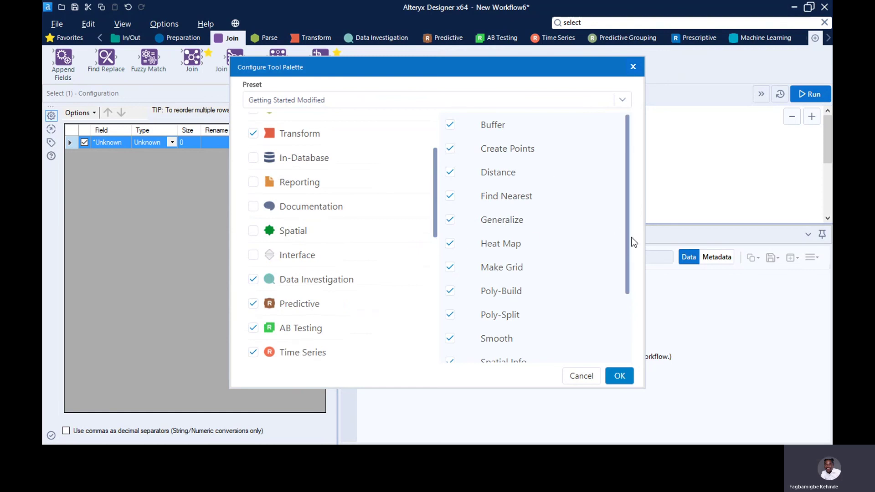
{"action": "left_click_drag", "start_coordinate": [627, 240], "coordinate": [626, 269]}
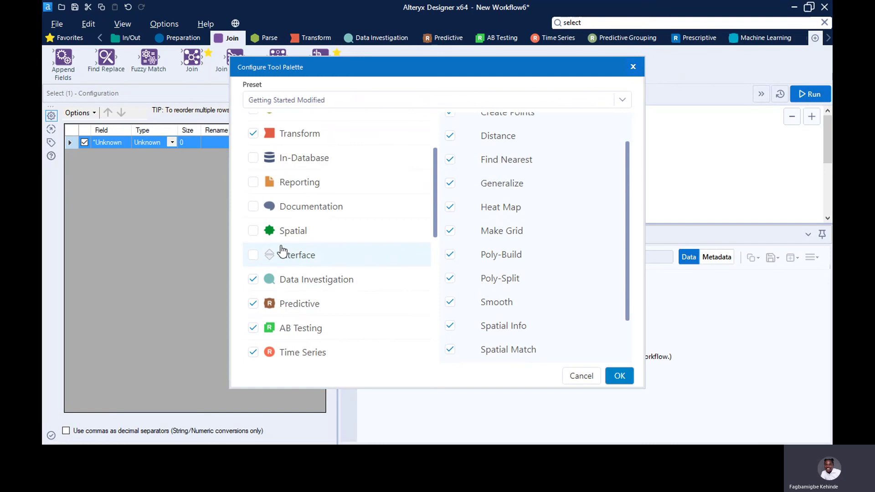
{"action": "left_click", "coordinate": [253, 231]}
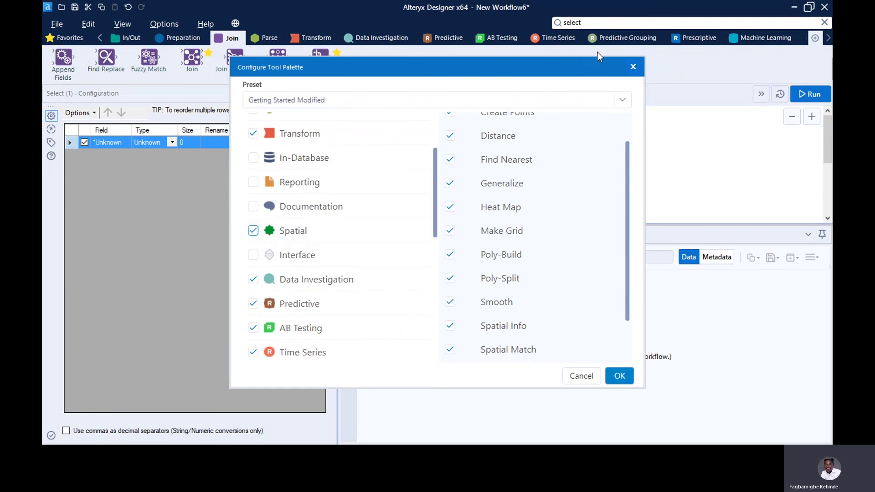
{"action": "left_click", "coordinate": [619, 376]}
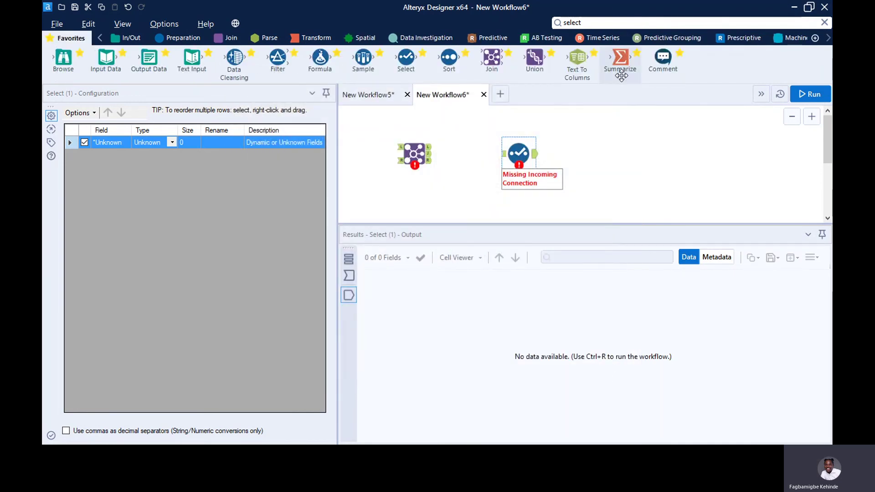
Reorder the open workflows so New Workflow6 precedes New Workflow5, and add a Spatial Match tool to the New Workflow6 canvas.
{"action": "left_click_drag", "start_coordinate": [471, 98], "coordinate": [342, 94]}
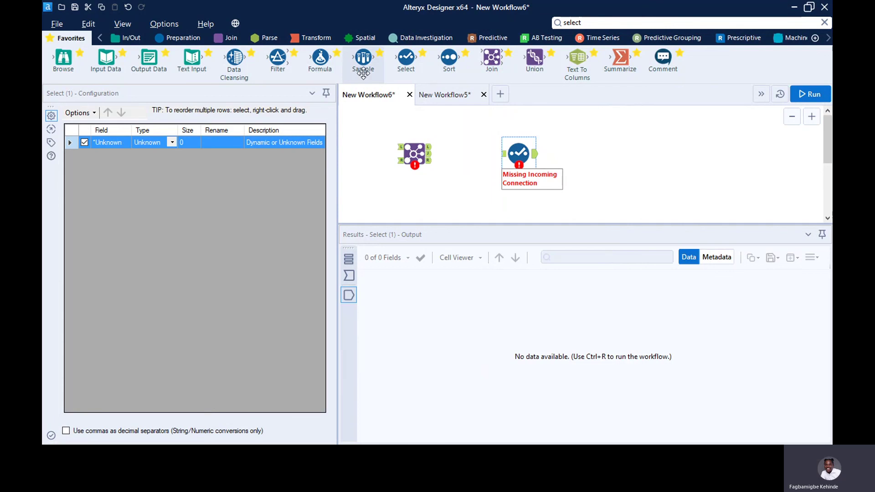
{"action": "left_click", "coordinate": [828, 38]}
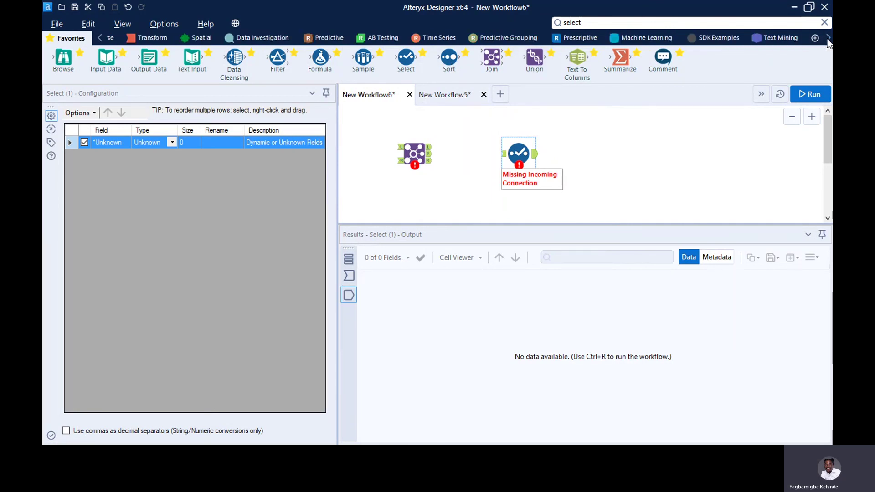
{"action": "left_click", "coordinate": [200, 38]}
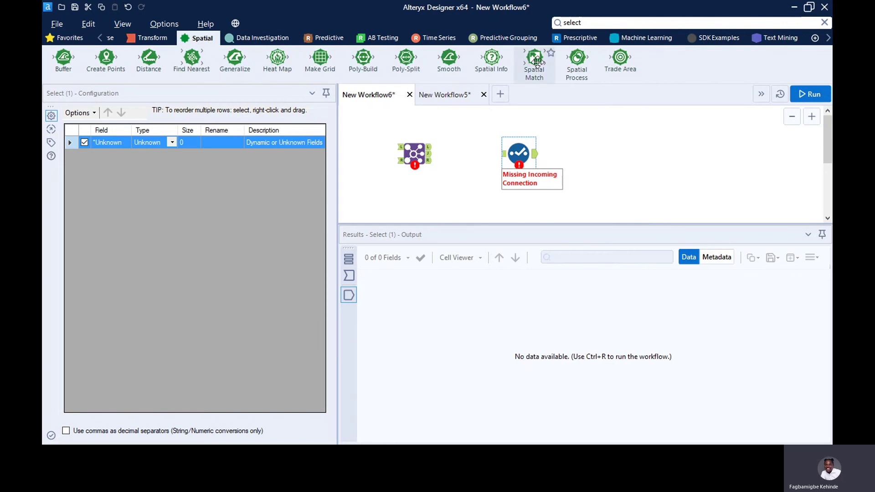
{"action": "left_click_drag", "start_coordinate": [535, 59], "coordinate": [672, 161]}
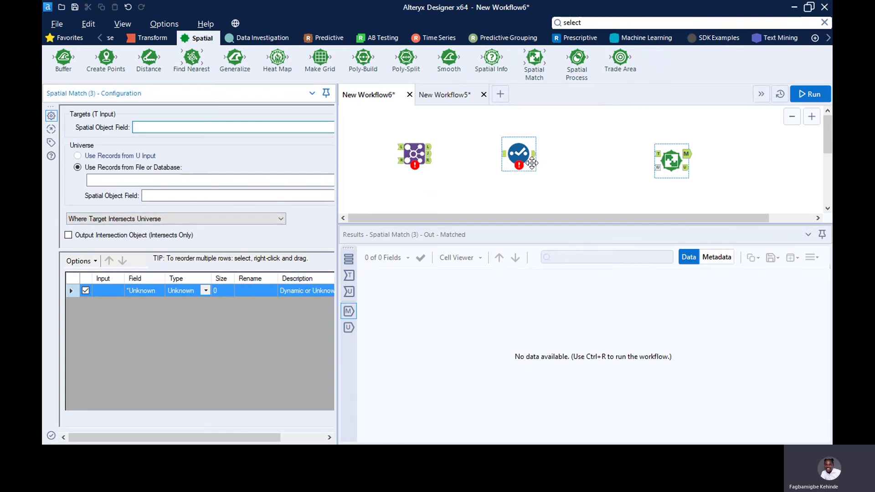
Display the Select tool's configuration again and switch to the Preparation Tool.pptx presentation in Google Chrome.
{"action": "left_click", "coordinate": [519, 155]}
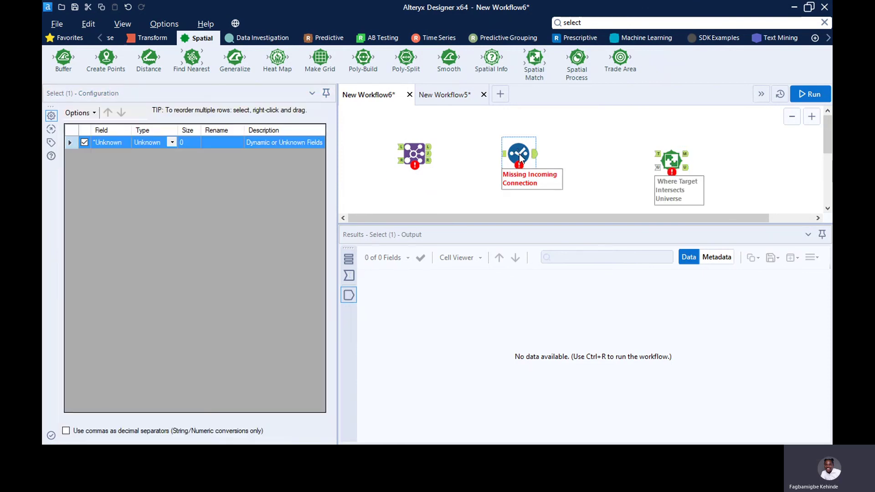
{"action": "key", "text": "alt+Tab"}
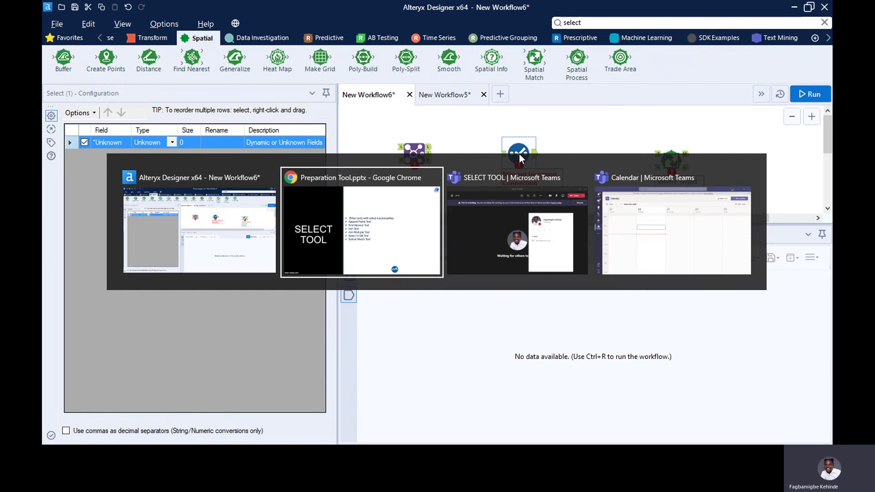